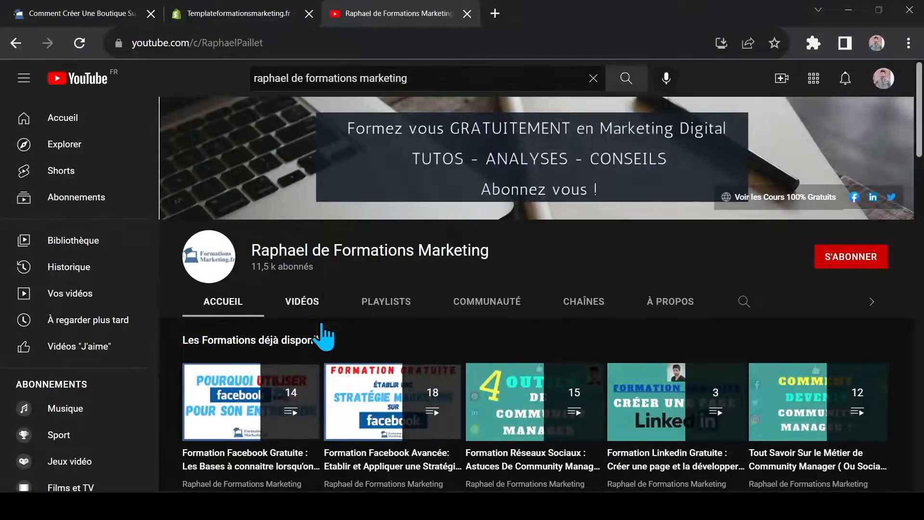
Browse the channel's Shopify training videos, switch to the Shopify admin, and open the Dawn theme for customization
{"action": "scroll", "coordinate": [274, 258], "scroll_direction": "down", "scroll_amount": 10}
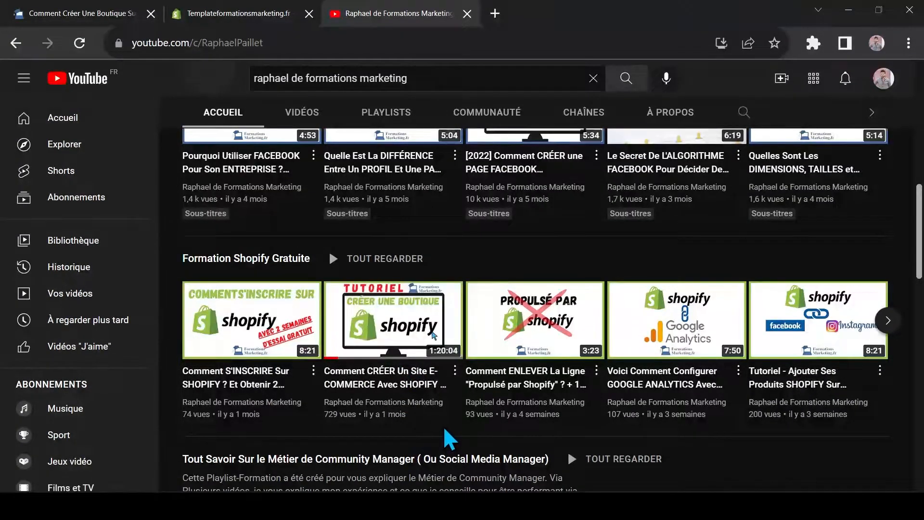
{"action": "mouse_move", "coordinate": [435, 332]}
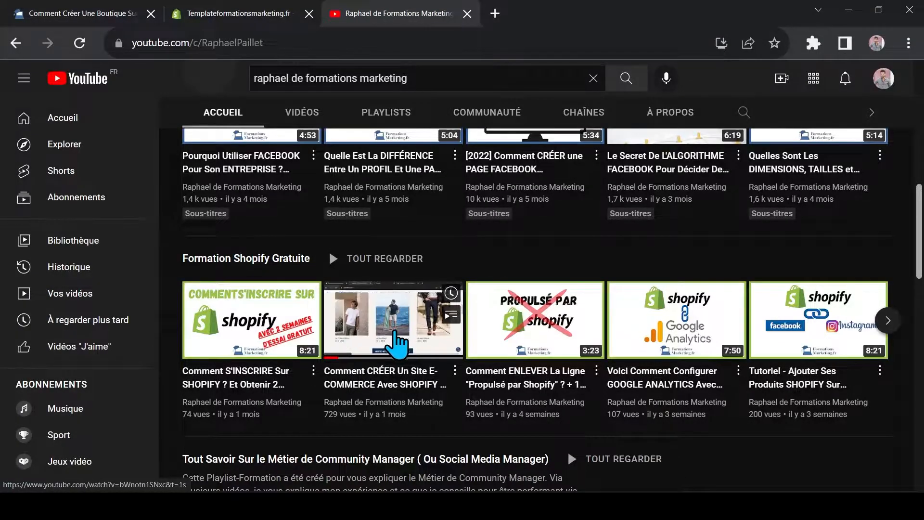
{"action": "left_click", "coordinate": [246, 11]}
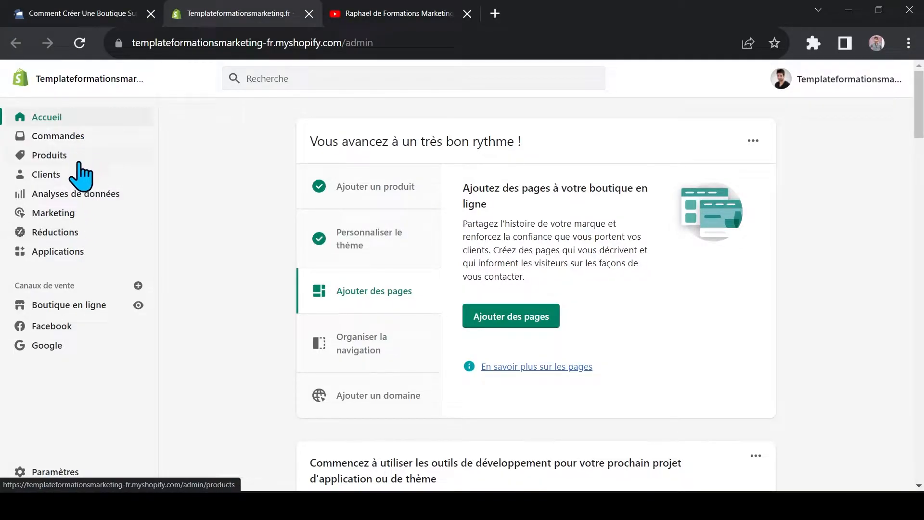
{"action": "left_click", "coordinate": [78, 312]}
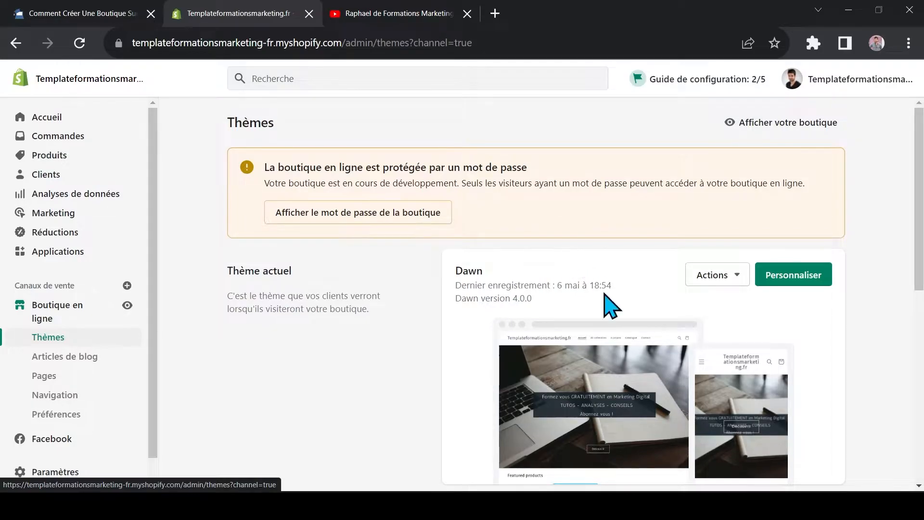
{"action": "left_click", "coordinate": [805, 279]}
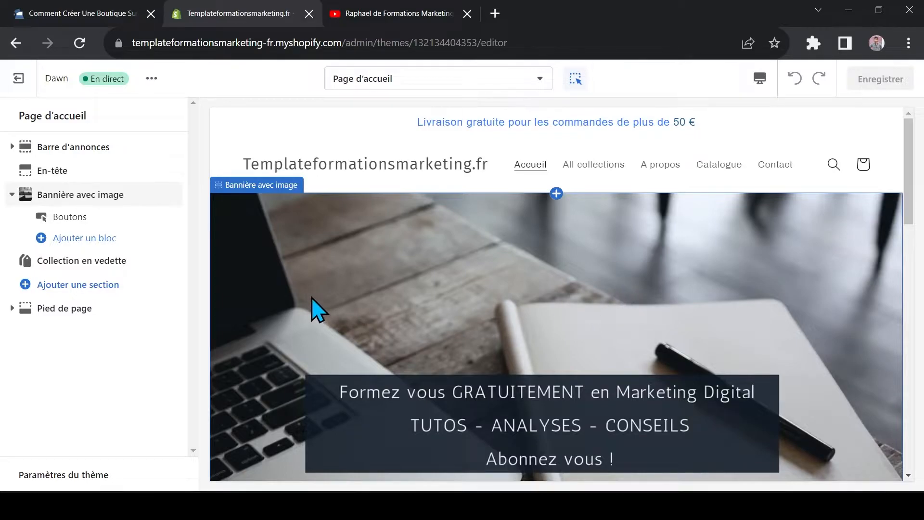
Preview the store's All collections and A propos pages, and return to the Accueil page
{"action": "left_click_drag", "start_coordinate": [909, 144], "coordinate": [908, 93]}
{"action": "left_click", "coordinate": [589, 170]}
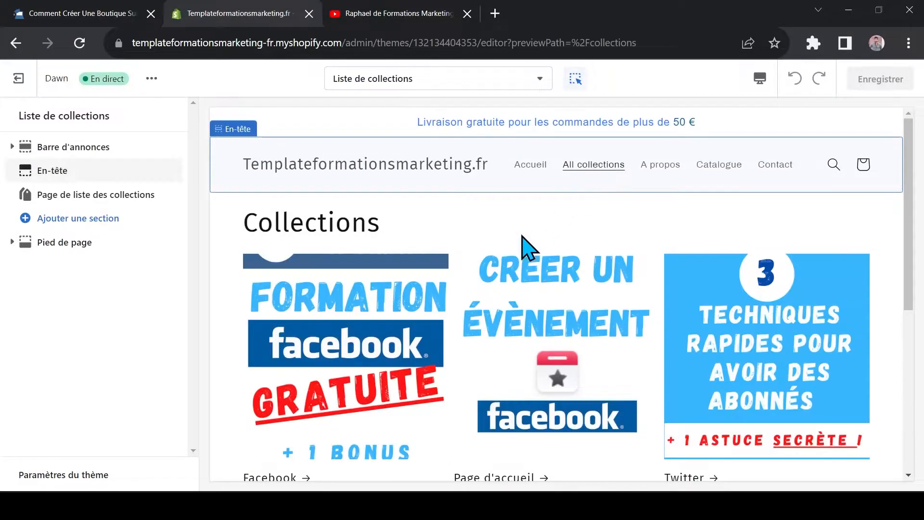
{"action": "scroll", "coordinate": [502, 264], "scroll_direction": "down", "scroll_amount": 4}
{"action": "scroll", "coordinate": [553, 269], "scroll_direction": "up", "scroll_amount": 5}
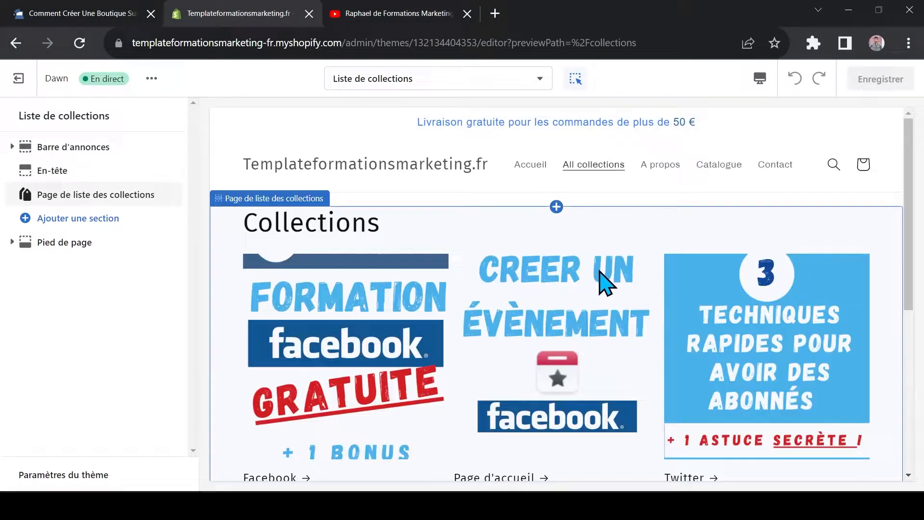
{"action": "left_click", "coordinate": [671, 176]}
{"action": "left_click", "coordinate": [671, 176]}
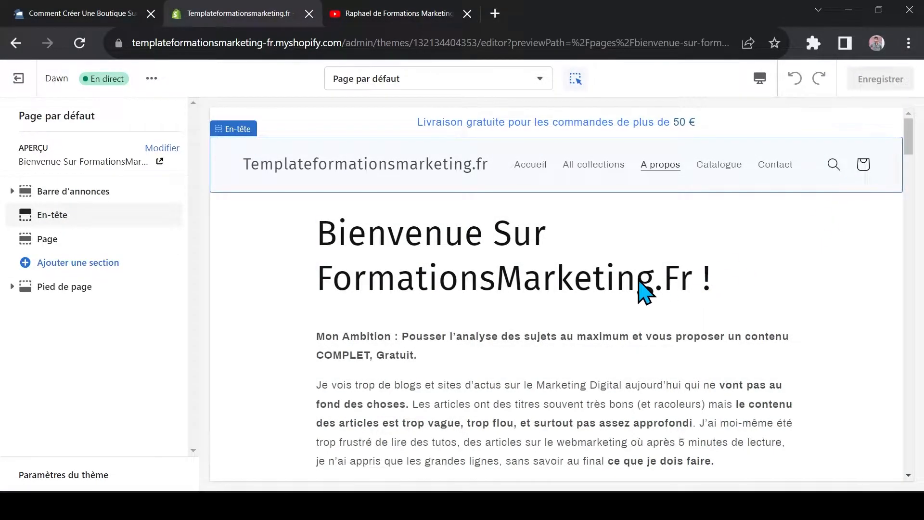
{"action": "left_click", "coordinate": [528, 164]}
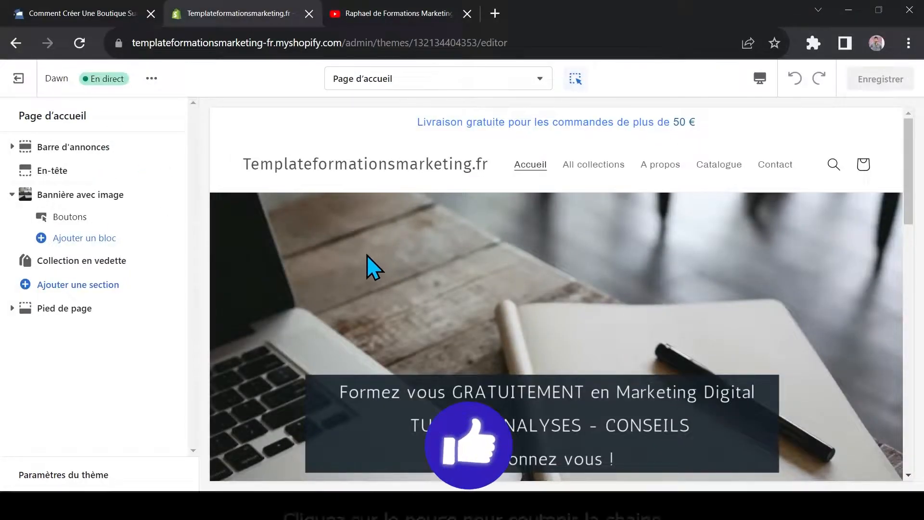
Examine the Dawn theme's available actions and the list of page templates that can be edited
{"action": "left_click", "coordinate": [152, 78]}
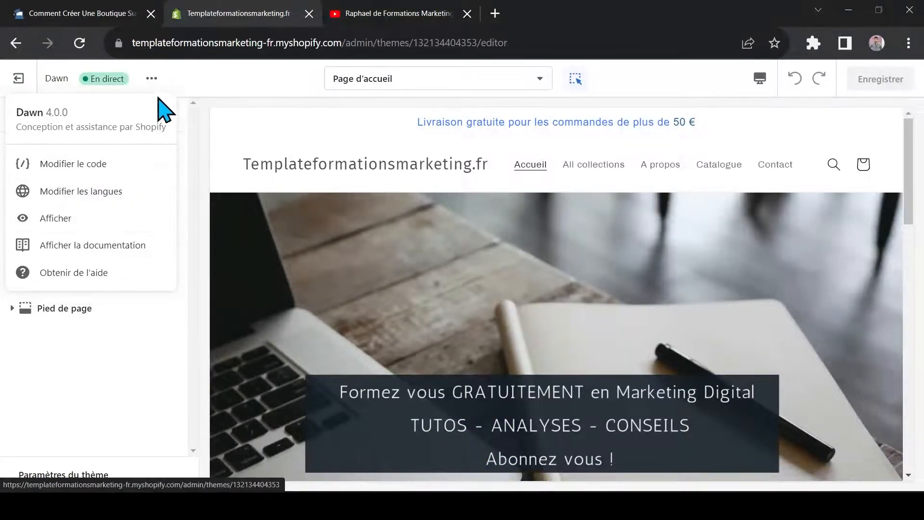
{"action": "left_click", "coordinate": [152, 80]}
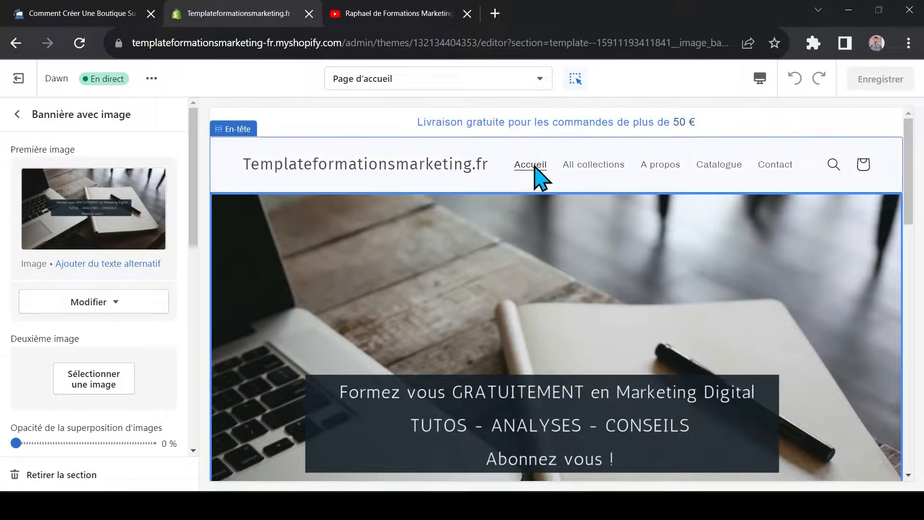
{"action": "left_click", "coordinate": [529, 81]}
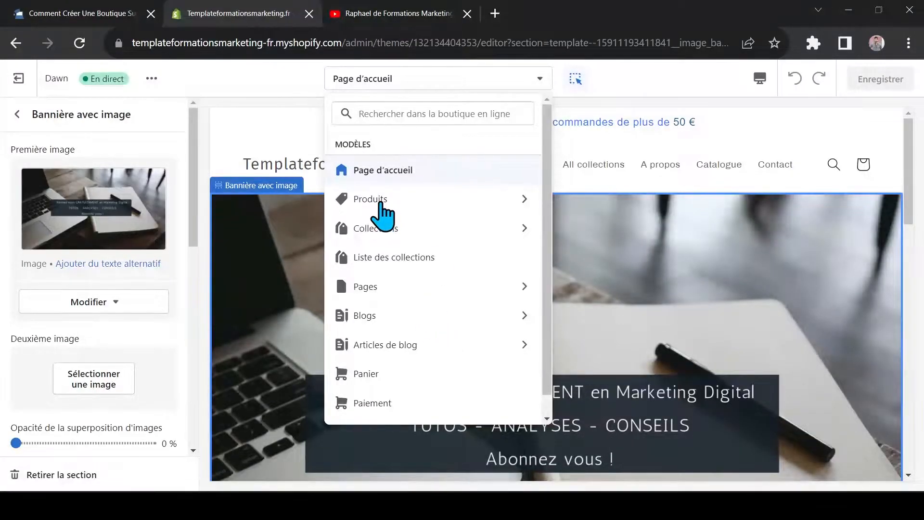
{"action": "left_click", "coordinate": [535, 84]}
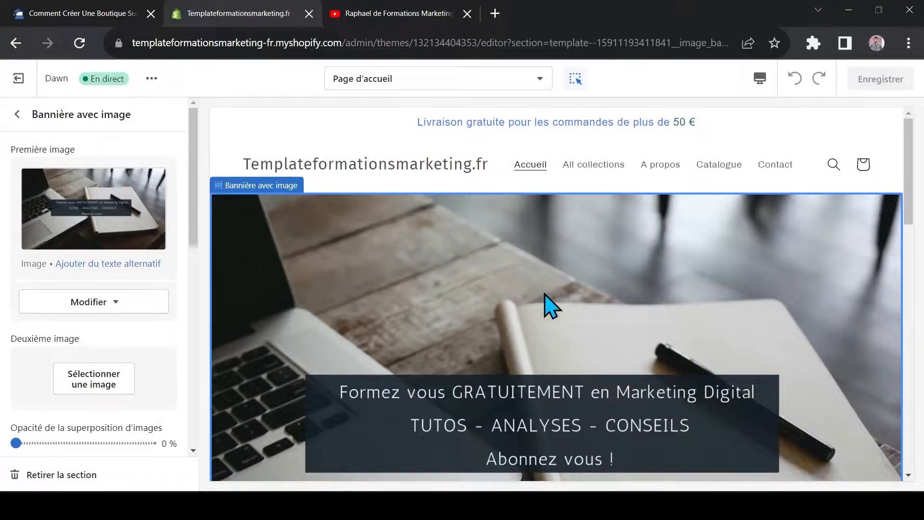
Select the featured products section in the home page preview, and turn the preview inspector off and on again
{"action": "scroll", "coordinate": [415, 267], "scroll_direction": "down", "scroll_amount": 8}
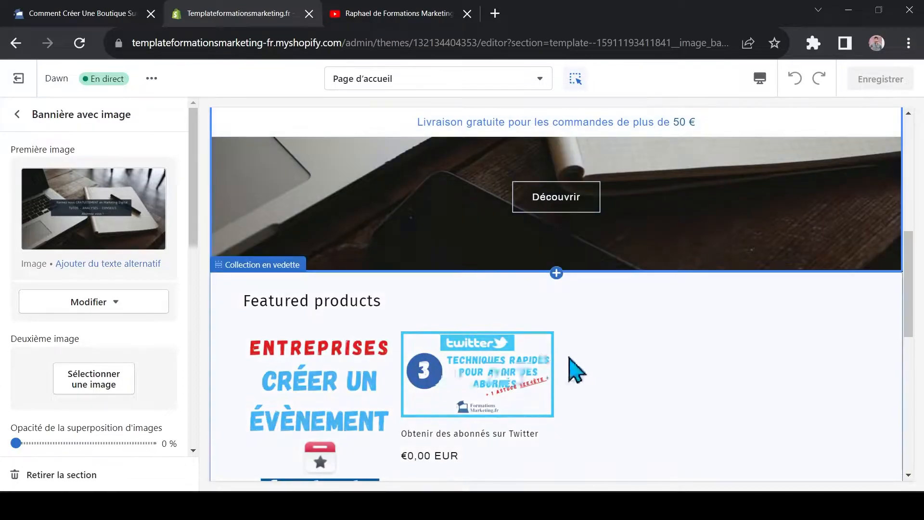
{"action": "left_click", "coordinate": [479, 385]}
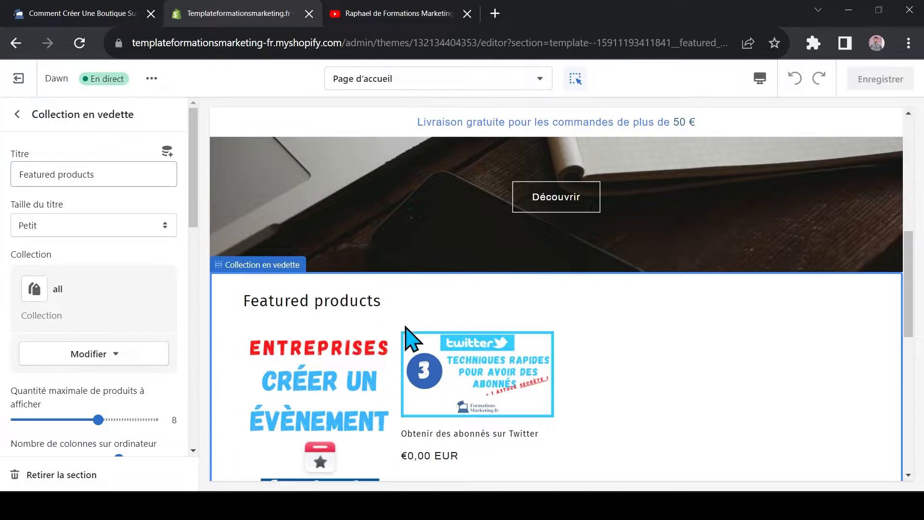
{"action": "left_click", "coordinate": [577, 81]}
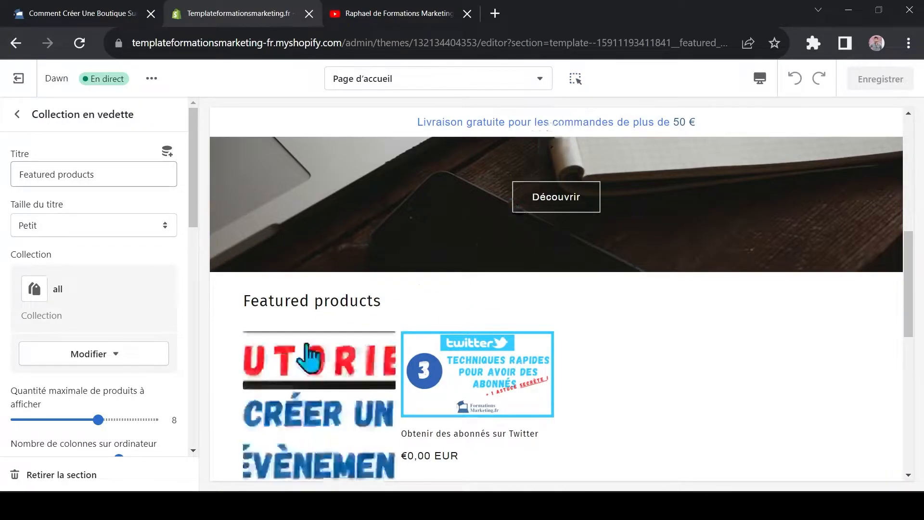
{"action": "scroll", "coordinate": [412, 347], "scroll_direction": "up", "scroll_amount": 10}
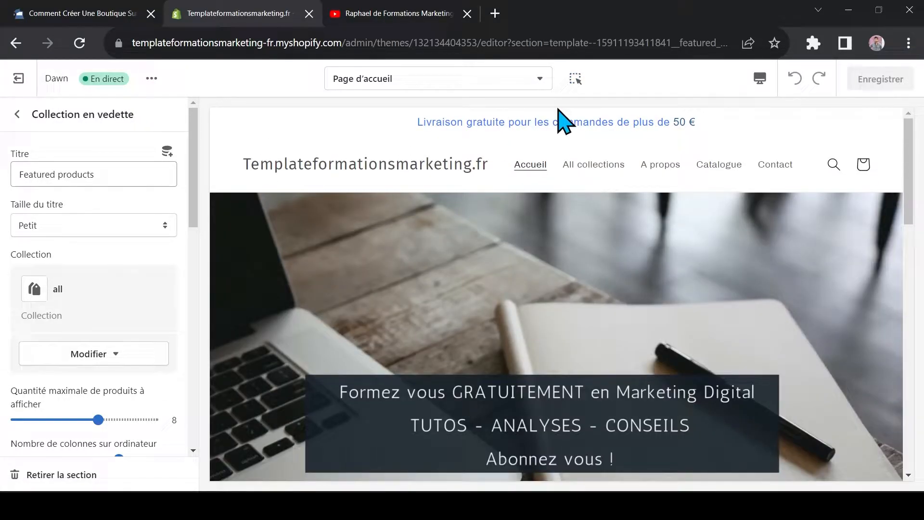
{"action": "left_click", "coordinate": [575, 80]}
Preview the home page in the Mobile layout and return to the Bureau layout
{"action": "left_click", "coordinate": [759, 80]}
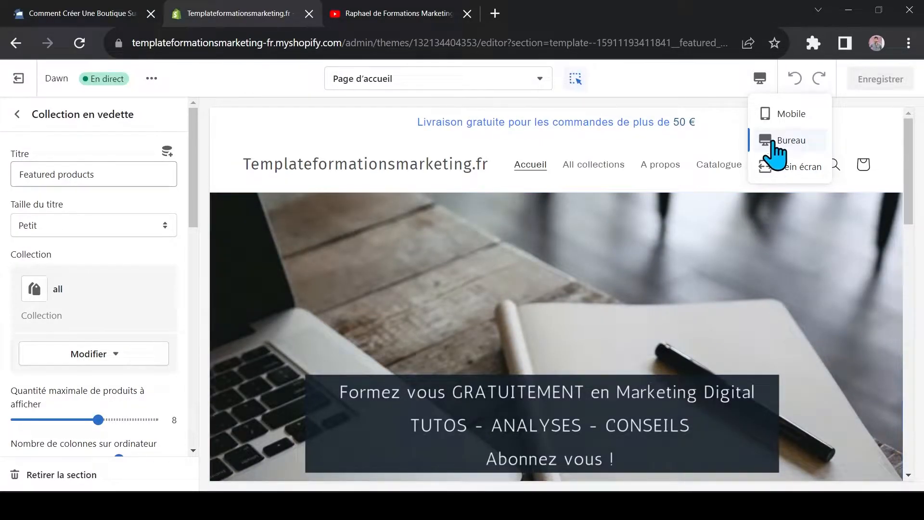
{"action": "left_click", "coordinate": [791, 116]}
{"action": "scroll", "coordinate": [685, 144], "scroll_direction": "down", "scroll_amount": 3}
{"action": "left_click_drag", "start_coordinate": [684, 142], "coordinate": [684, 320]}
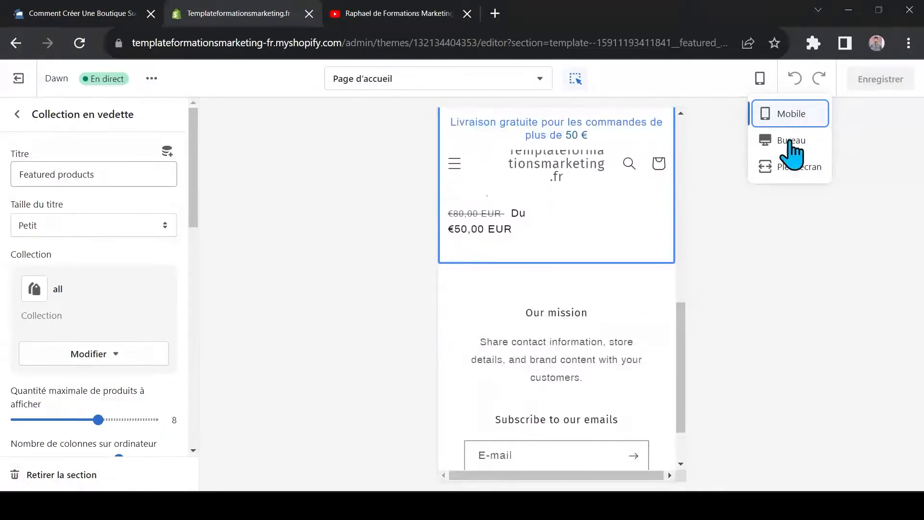
{"action": "left_click_drag", "start_coordinate": [682, 329], "coordinate": [702, 166]}
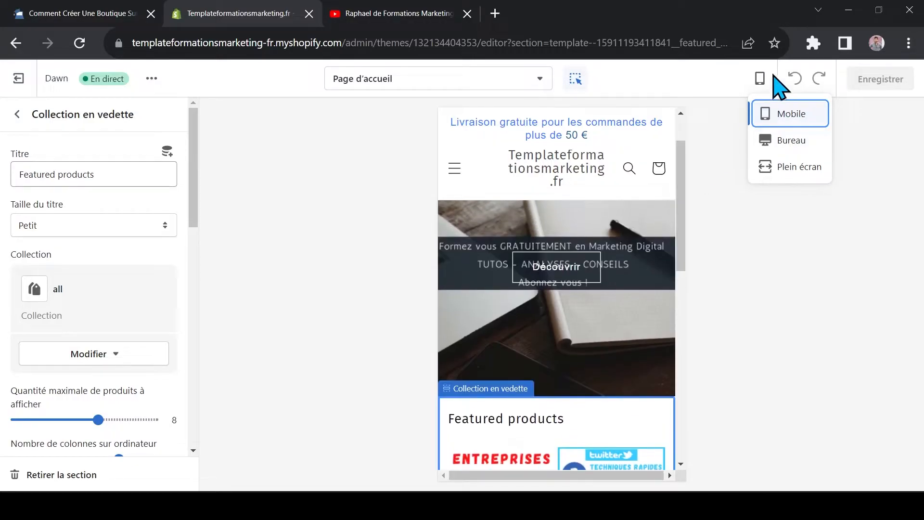
{"action": "left_click", "coordinate": [782, 142]}
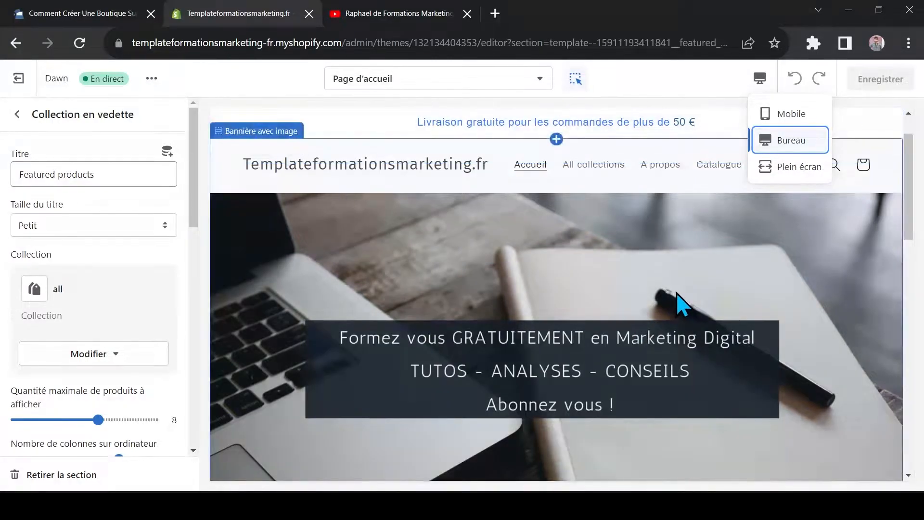
{"action": "left_click", "coordinate": [792, 140]}
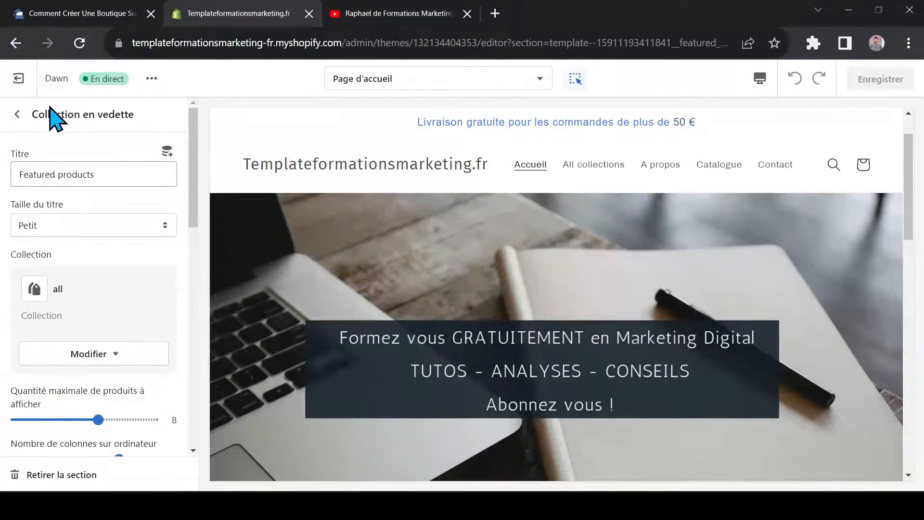
Return to the home page's section list and open the settings of the Collection en vedette section
{"action": "left_click", "coordinate": [17, 114]}
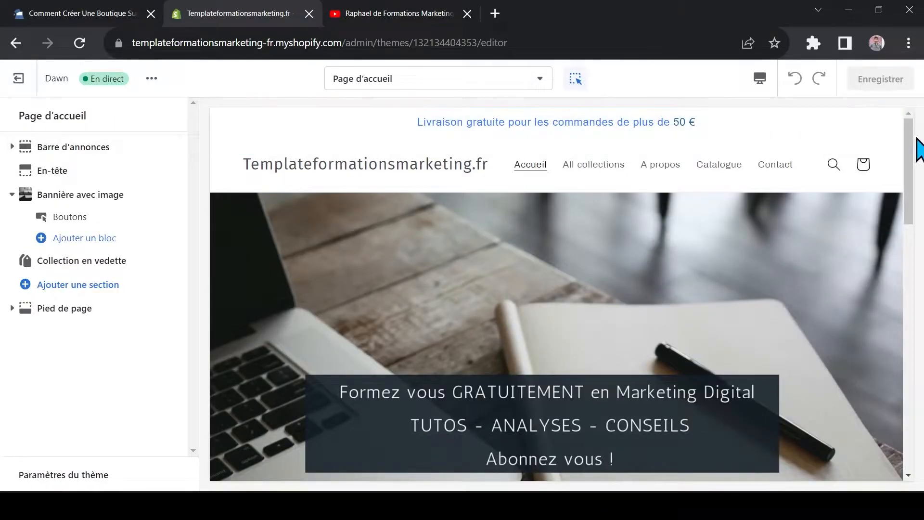
{"action": "left_click_drag", "start_coordinate": [918, 149], "coordinate": [915, 114]}
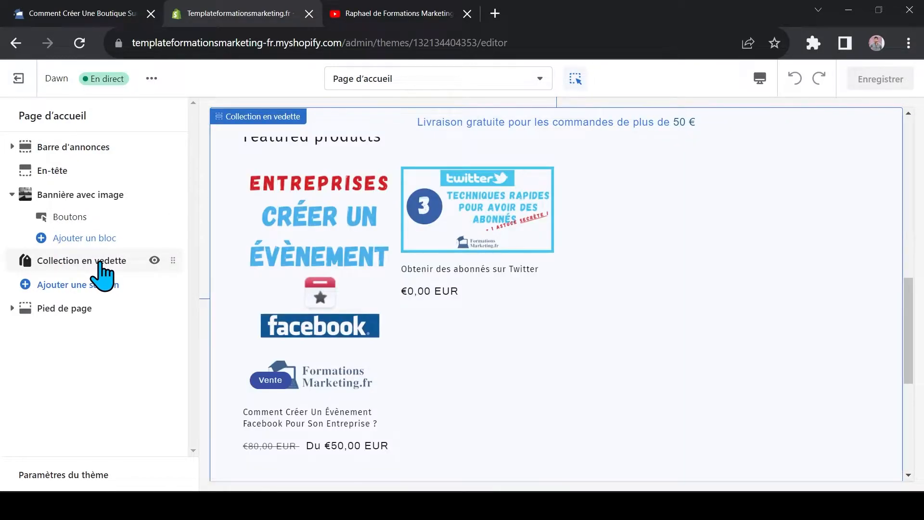
{"action": "left_click", "coordinate": [101, 263]}
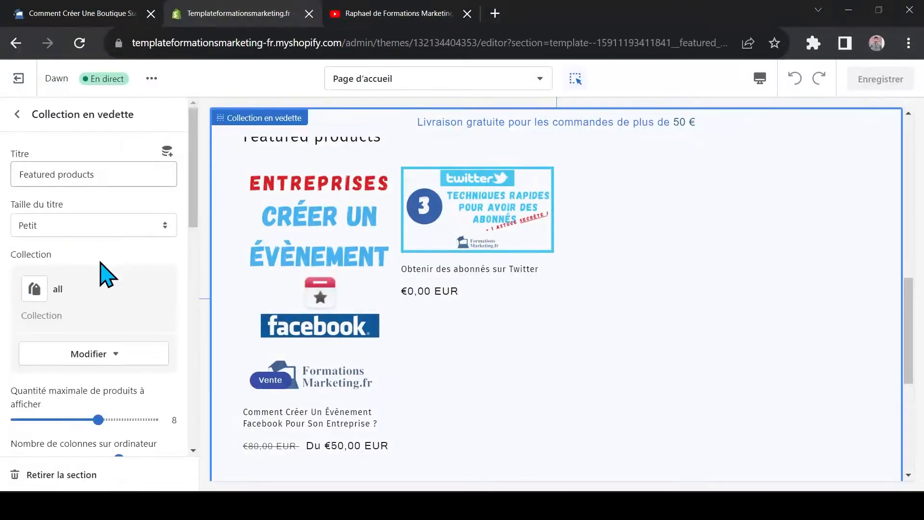
{"action": "left_click", "coordinate": [17, 114]}
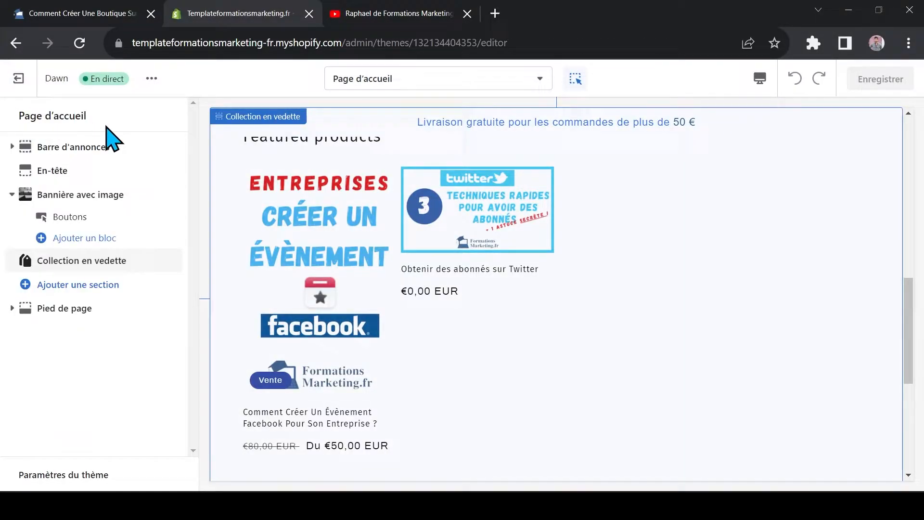
{"action": "left_click", "coordinate": [100, 263]}
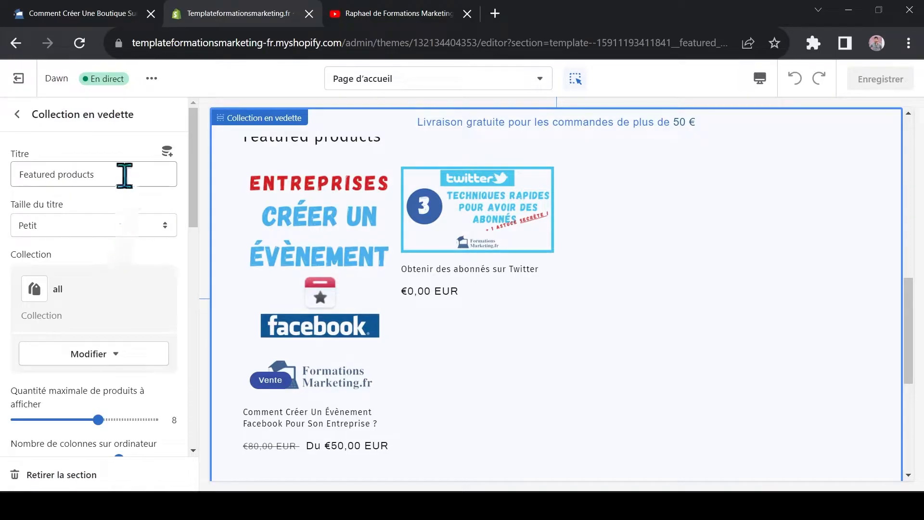
Replace the Collection en vedette section's title with "Les produits déjà disponibles"
{"action": "scroll", "coordinate": [300, 247], "scroll_direction": "up", "scroll_amount": 2}
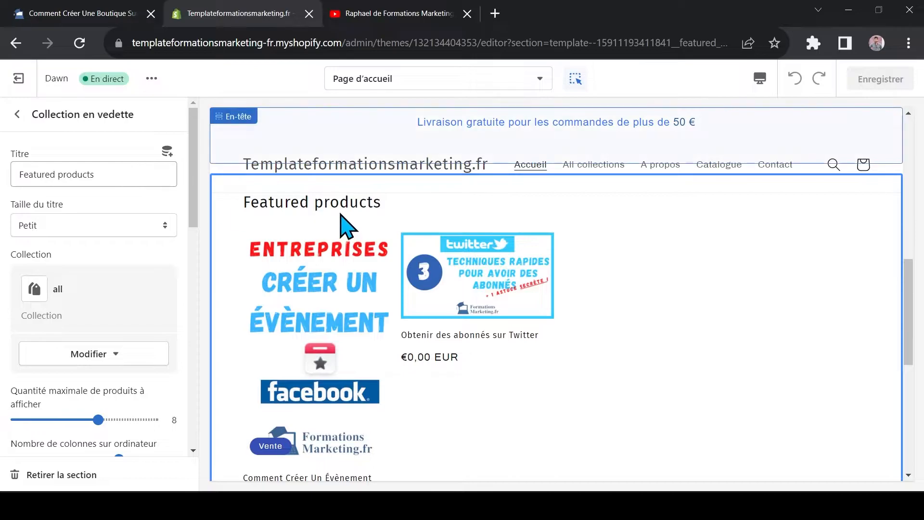
{"action": "triple_click", "coordinate": [95, 175]}
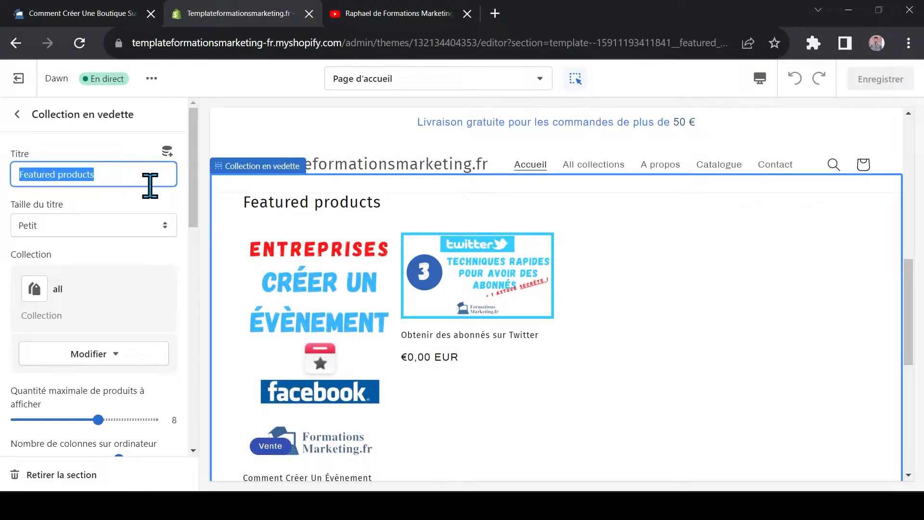
{"action": "type", "text": "Les"}
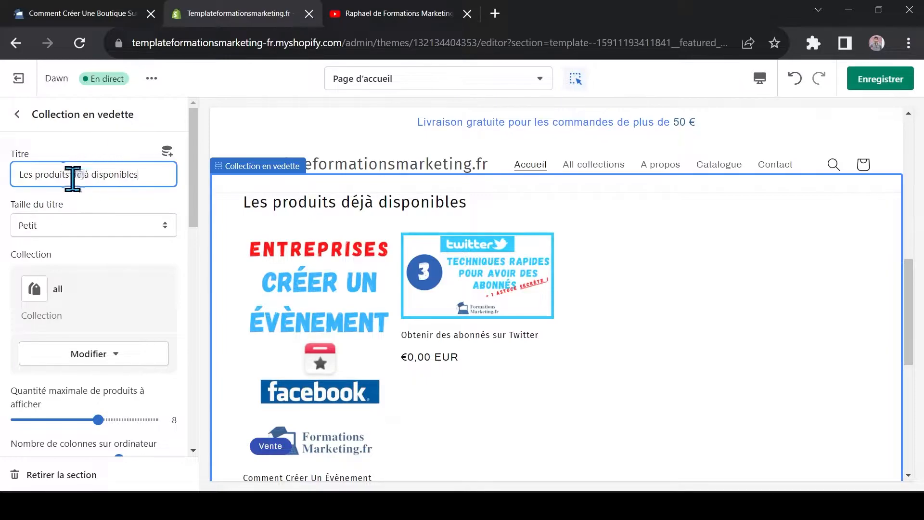
Review the Collection en vedette section's settings and set its title size to Grand
{"action": "scroll", "coordinate": [91, 227], "scroll_direction": "down", "scroll_amount": 5}
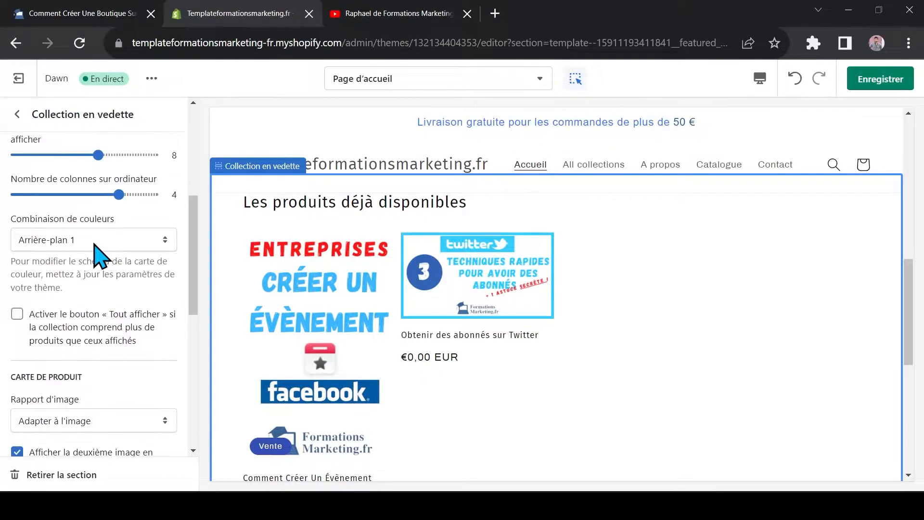
{"action": "scroll", "coordinate": [117, 252], "scroll_direction": "down", "scroll_amount": 2}
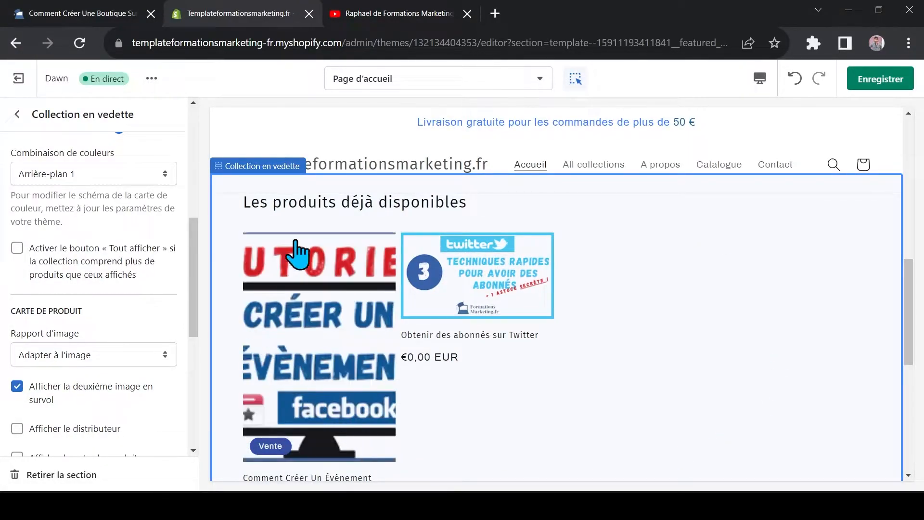
{"action": "scroll", "coordinate": [82, 300], "scroll_direction": "up", "scroll_amount": 6}
{"action": "scroll", "coordinate": [82, 301], "scroll_direction": "up", "scroll_amount": 2}
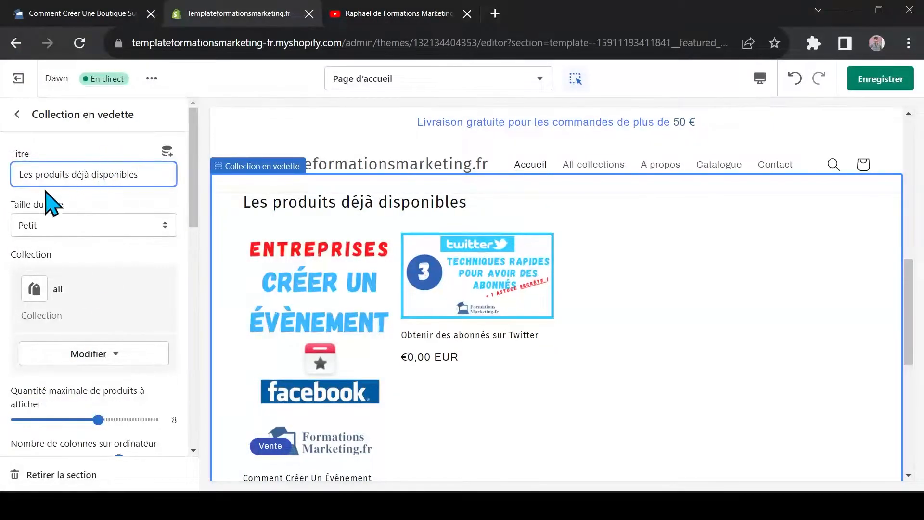
{"action": "left_click", "coordinate": [106, 231]}
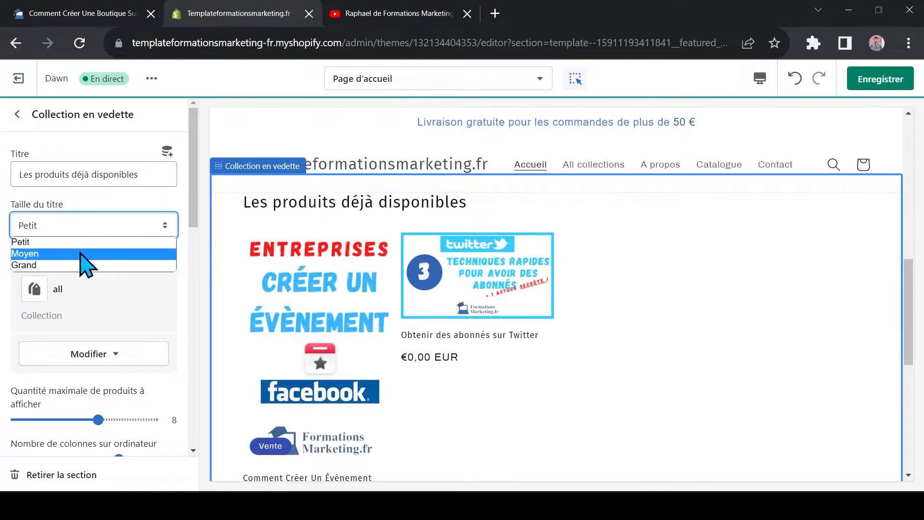
{"action": "left_click", "coordinate": [45, 266]}
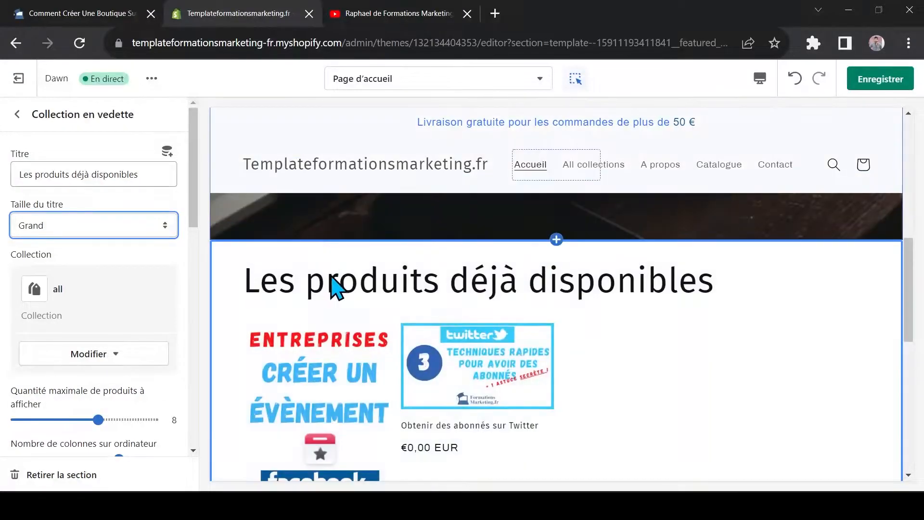
Review the products in the Collection en vedette section and open the options for changing its assigned collection
{"action": "scroll", "coordinate": [433, 284], "scroll_direction": "down", "scroll_amount": 5}
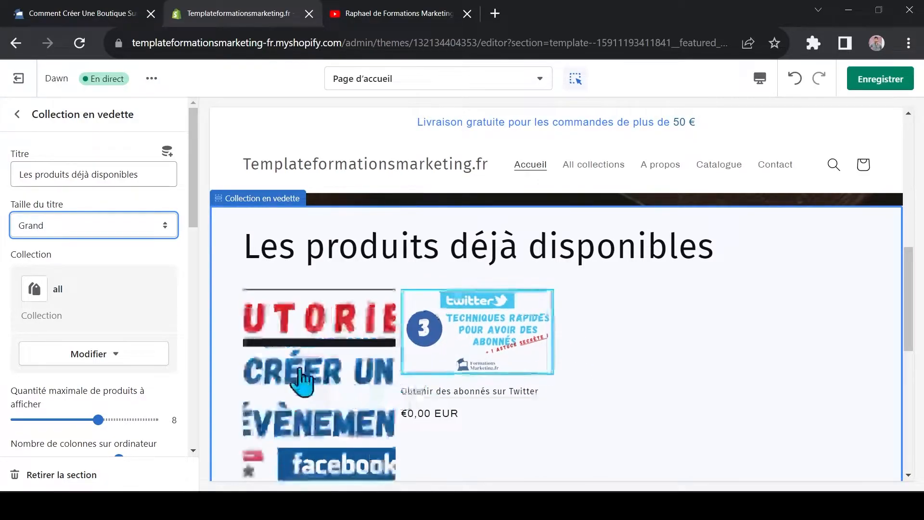
{"action": "scroll", "coordinate": [412, 386], "scroll_direction": "down", "scroll_amount": 1}
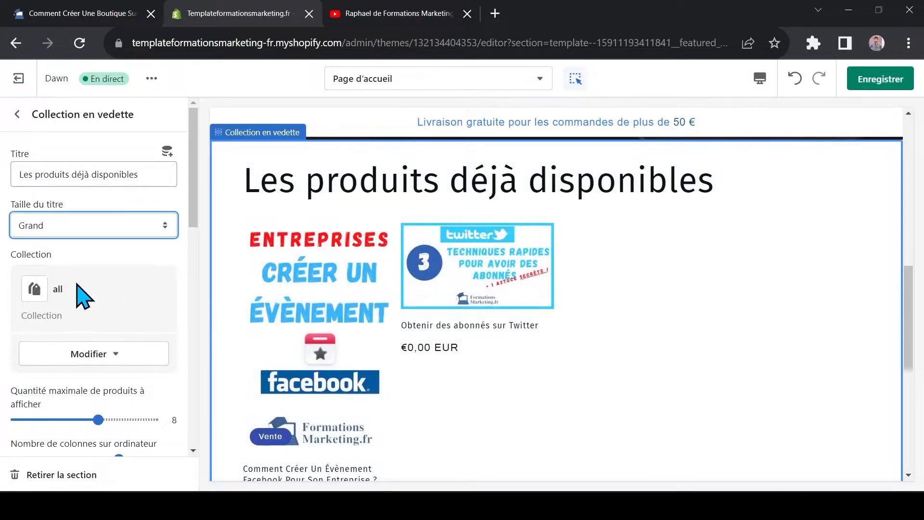
{"action": "left_click", "coordinate": [114, 357]}
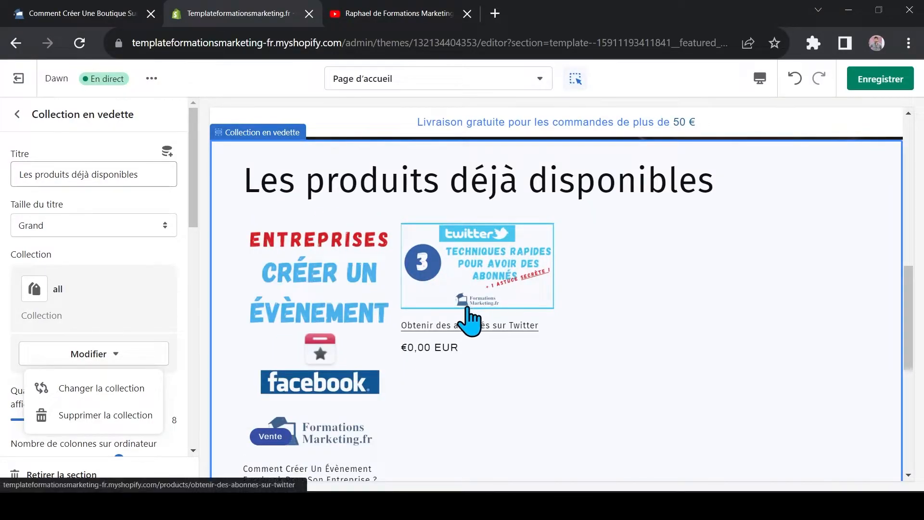
Try 2 desktop columns for the Collection en vedette section's products, and set the number of desktop columns to 5
{"action": "scroll", "coordinate": [79, 303], "scroll_direction": "down", "scroll_amount": 3}
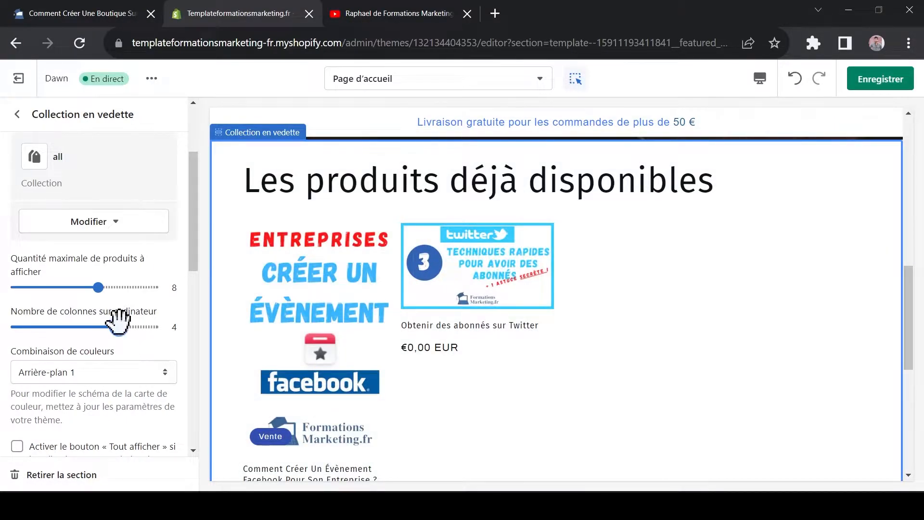
{"action": "left_click_drag", "start_coordinate": [119, 327], "coordinate": [50, 326]}
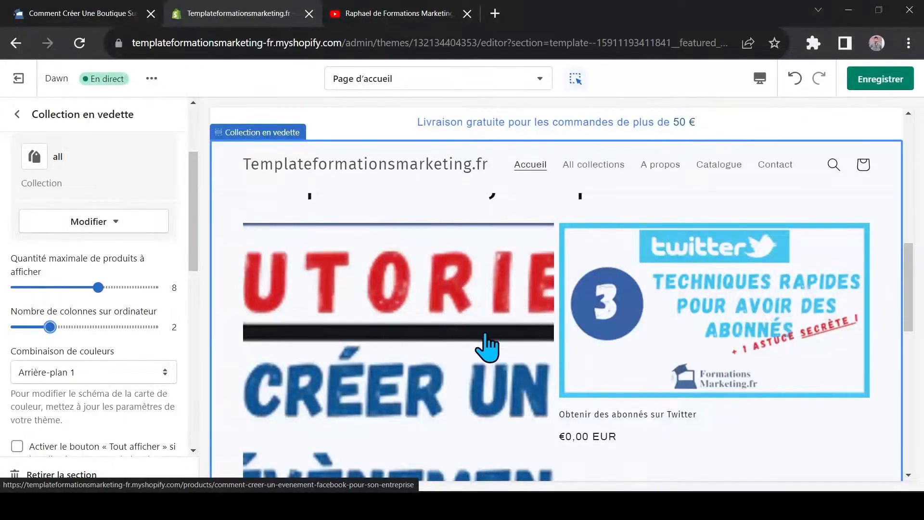
{"action": "scroll", "coordinate": [393, 289], "scroll_direction": "down", "scroll_amount": 5}
{"action": "scroll", "coordinate": [351, 388], "scroll_direction": "up", "scroll_amount": 5}
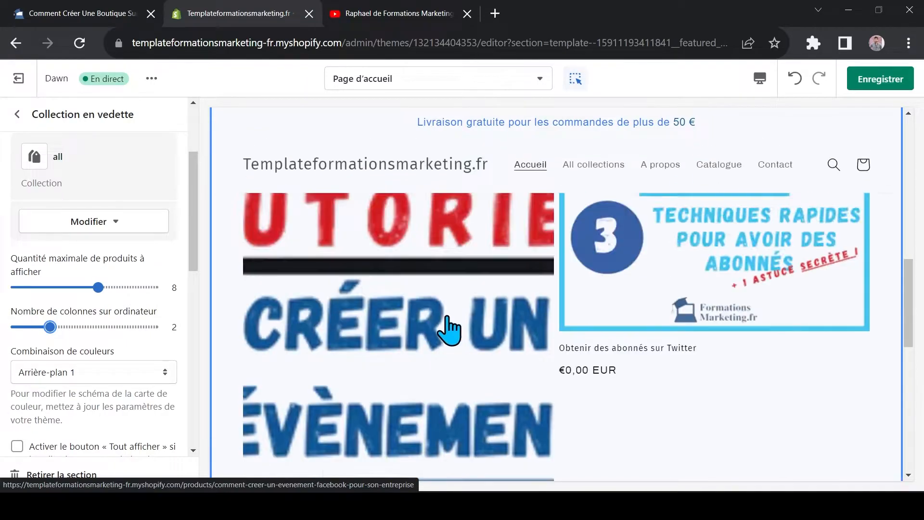
{"action": "scroll", "coordinate": [423, 355], "scroll_direction": "up", "scroll_amount": 3}
{"action": "scroll", "coordinate": [387, 371], "scroll_direction": "down", "scroll_amount": 1}
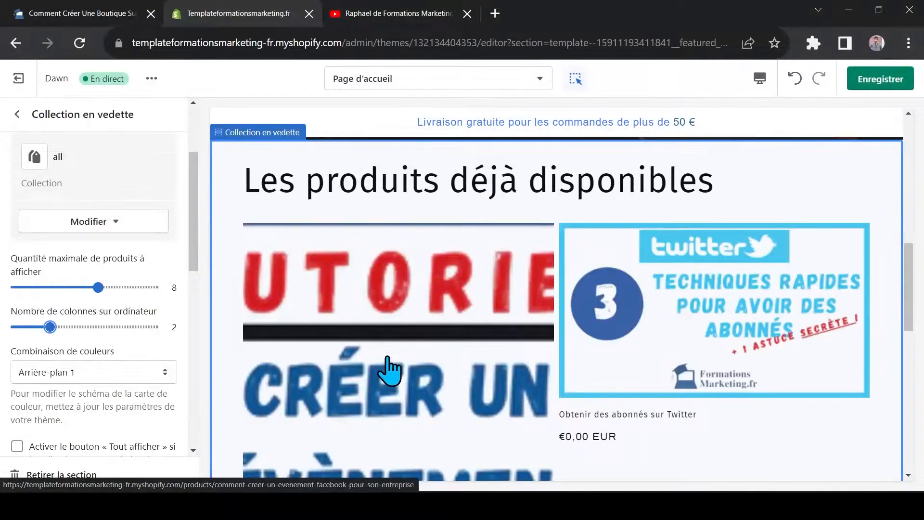
{"action": "left_click_drag", "start_coordinate": [50, 327], "coordinate": [153, 327]}
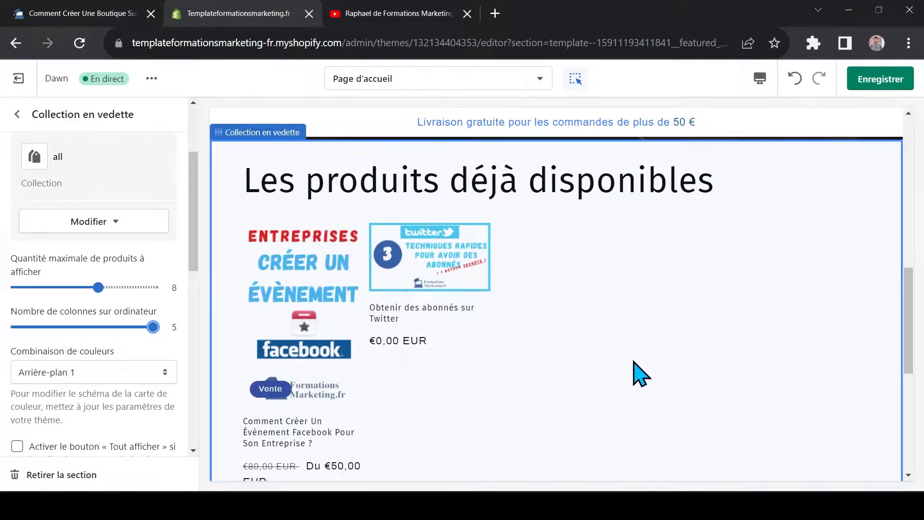
Compare the product cards with and without the second image on hover, and turn that option off
{"action": "scroll", "coordinate": [157, 186], "scroll_direction": "down", "scroll_amount": 5}
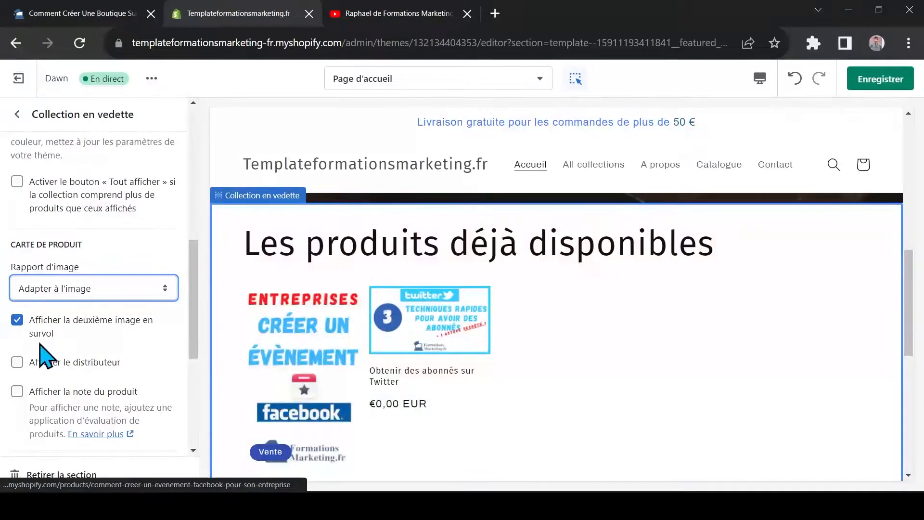
{"action": "left_click", "coordinate": [17, 320]}
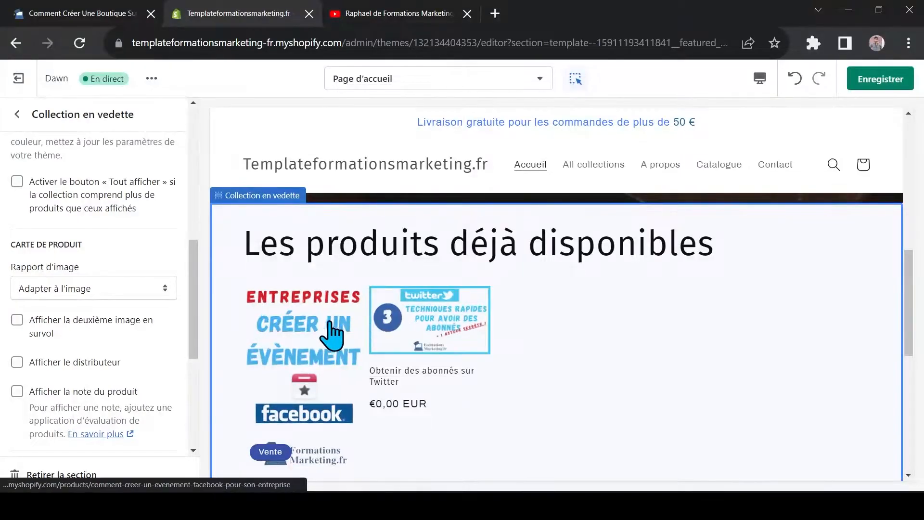
{"action": "left_click", "coordinate": [17, 320]}
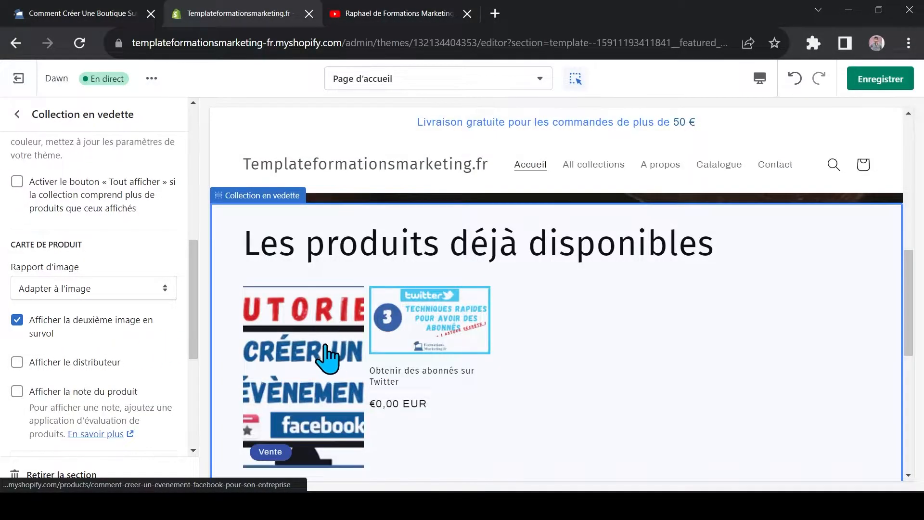
{"action": "scroll", "coordinate": [315, 346], "scroll_direction": "down", "scroll_amount": 1}
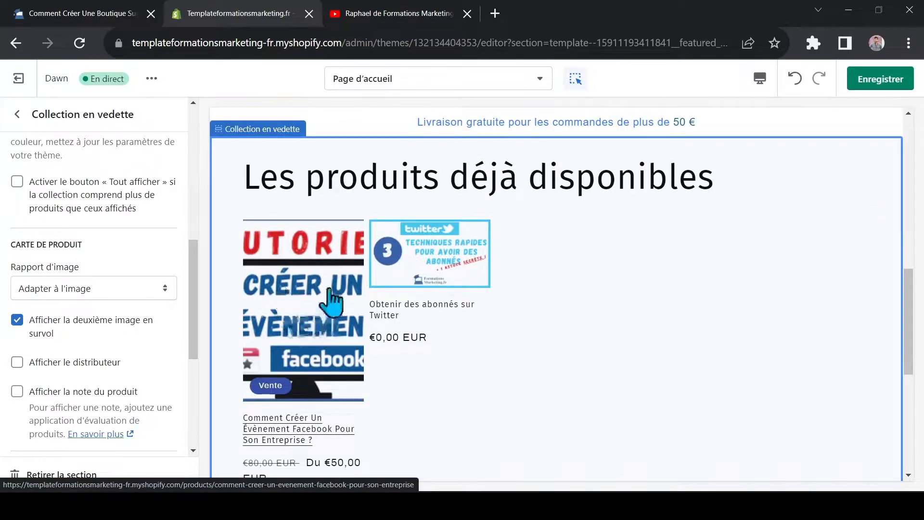
{"action": "left_click", "coordinate": [18, 320]}
Preview the Collection en vedette section in the Mobile layout
{"action": "scroll", "coordinate": [128, 295], "scroll_direction": "down", "scroll_amount": 5}
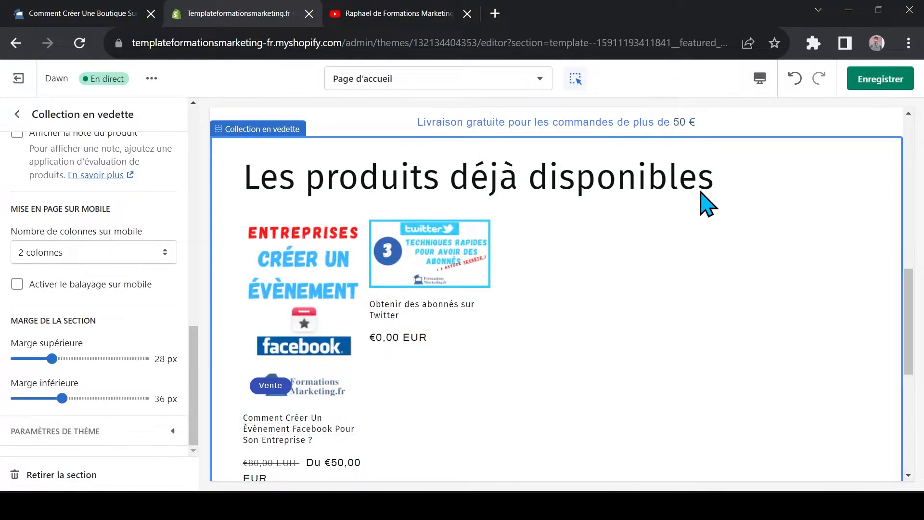
{"action": "left_click", "coordinate": [759, 78]}
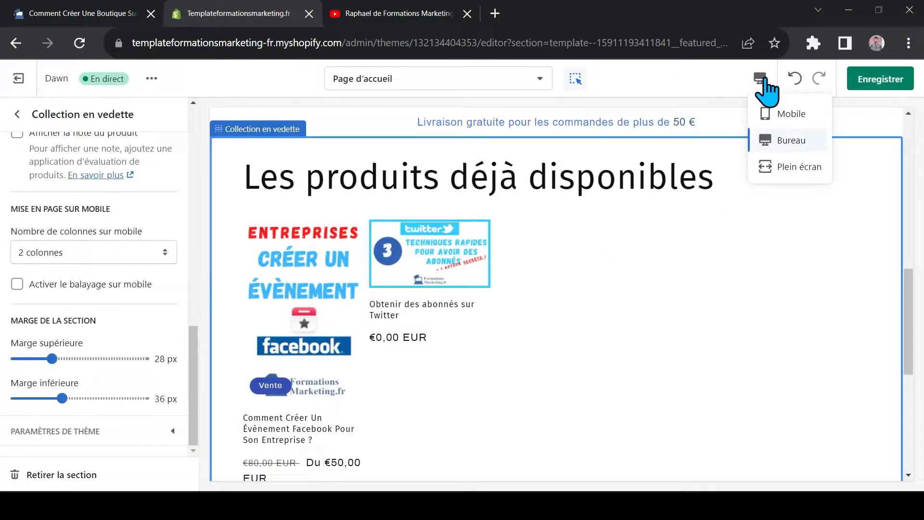
{"action": "left_click", "coordinate": [793, 114]}
{"action": "left_click_drag", "start_coordinate": [677, 355], "coordinate": [696, 256]}
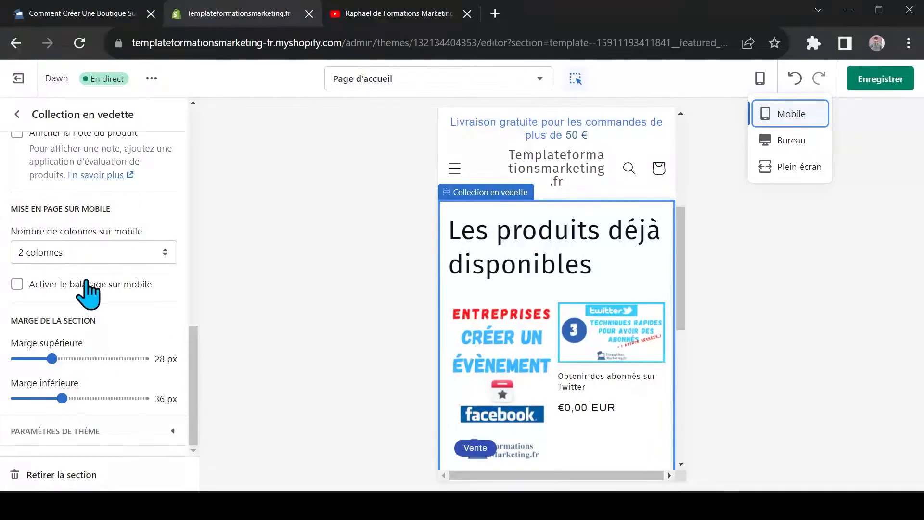
Try the 1 colonne mobile layout for the Collection en vedette section, and set it back to 2 colonnes
{"action": "left_click", "coordinate": [100, 255]}
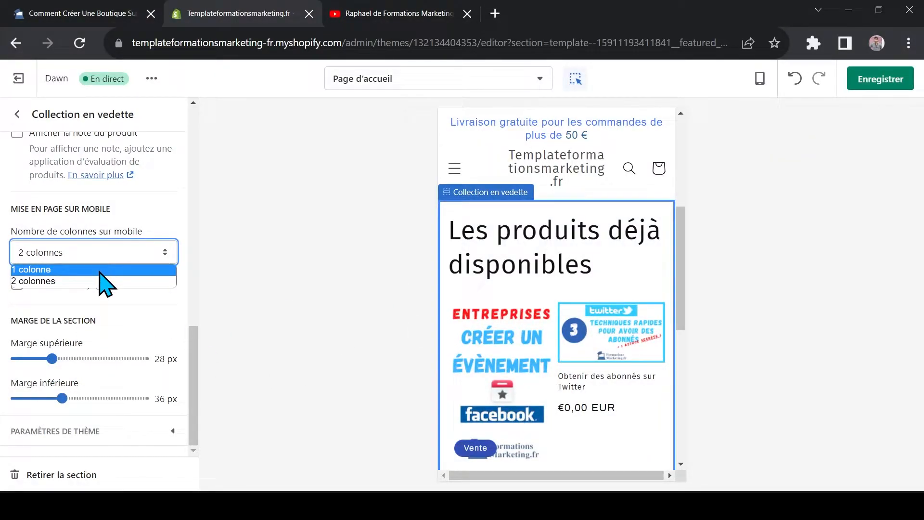
{"action": "left_click", "coordinate": [100, 271]}
{"action": "scroll", "coordinate": [687, 231], "scroll_direction": "down", "scroll_amount": 3}
{"action": "left_click_drag", "start_coordinate": [686, 247], "coordinate": [695, 332]}
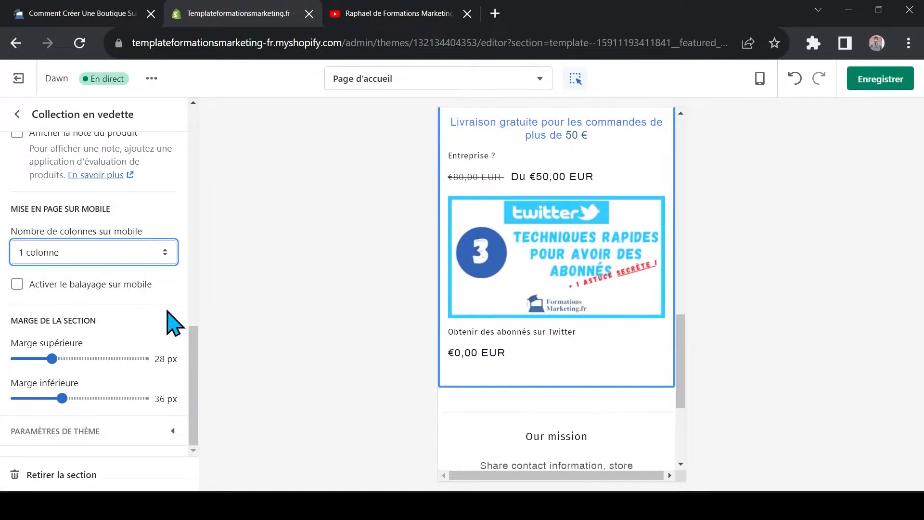
{"action": "left_click", "coordinate": [70, 257]}
{"action": "left_click", "coordinate": [56, 282]}
{"action": "scroll", "coordinate": [693, 320], "scroll_direction": "down", "scroll_amount": 1}
{"action": "scroll", "coordinate": [92, 316], "scroll_direction": "up", "scroll_amount": 1}
Return the preview to the Bureau layout and go back to the home page's section list
{"action": "left_click", "coordinate": [759, 78]}
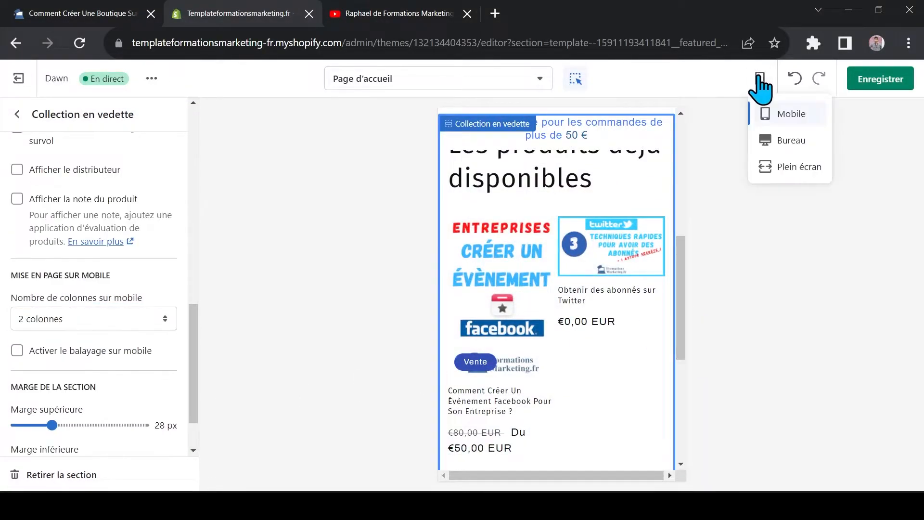
{"action": "left_click", "coordinate": [791, 144]}
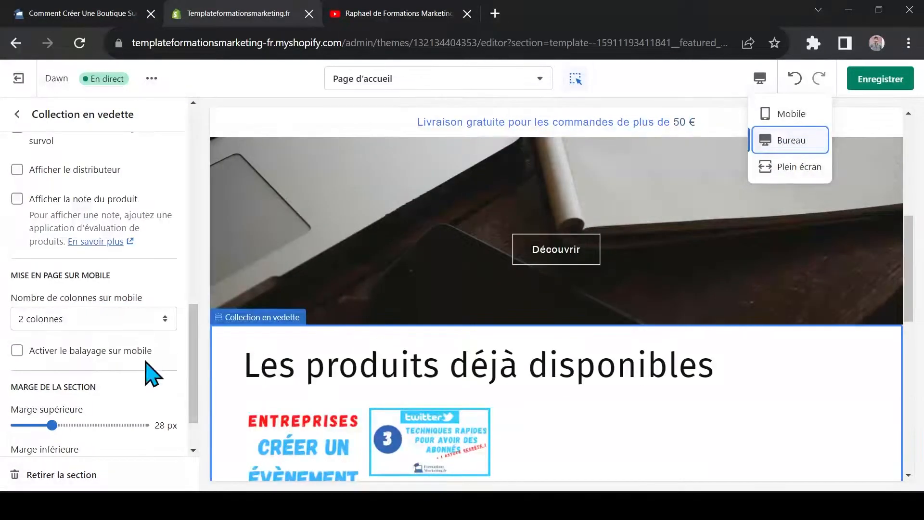
{"action": "scroll", "coordinate": [149, 371], "scroll_direction": "up", "scroll_amount": 8}
{"action": "scroll", "coordinate": [366, 269], "scroll_direction": "up", "scroll_amount": 5}
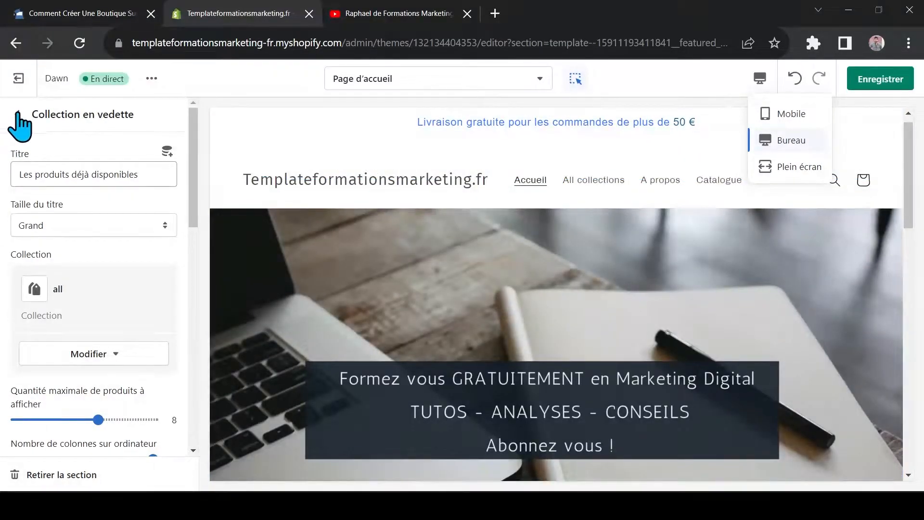
{"action": "left_click", "coordinate": [18, 114]}
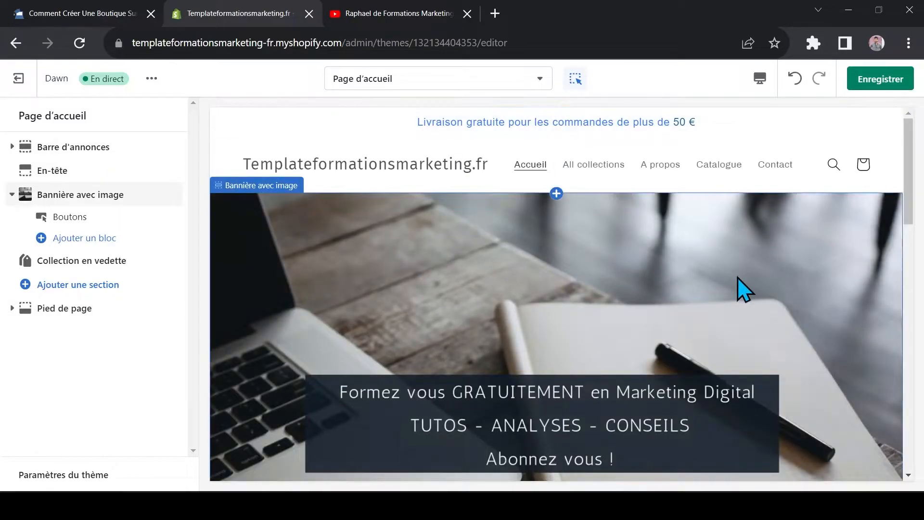
Move the Collection en vedette section above Bannière avec image and examine the new order in the preview
{"action": "left_click_drag", "start_coordinate": [908, 141], "coordinate": [921, 272]}
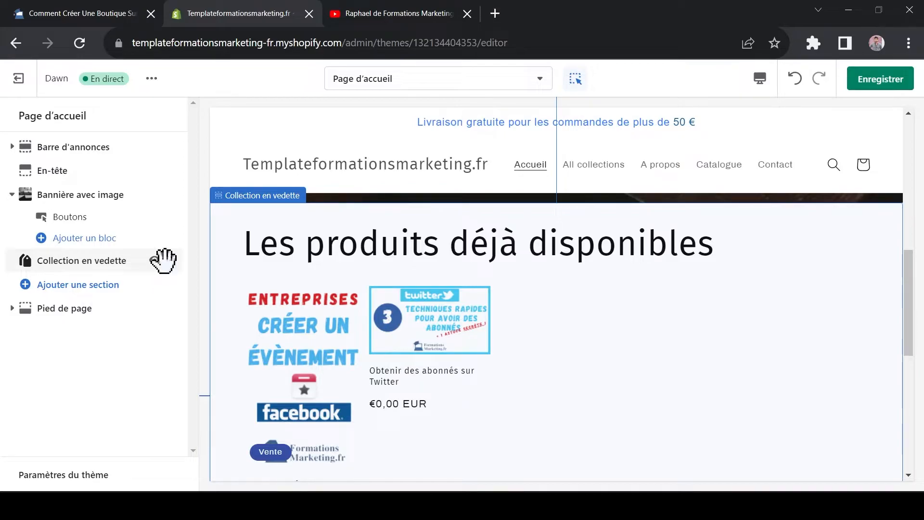
{"action": "left_click_drag", "start_coordinate": [176, 261], "coordinate": [172, 195]}
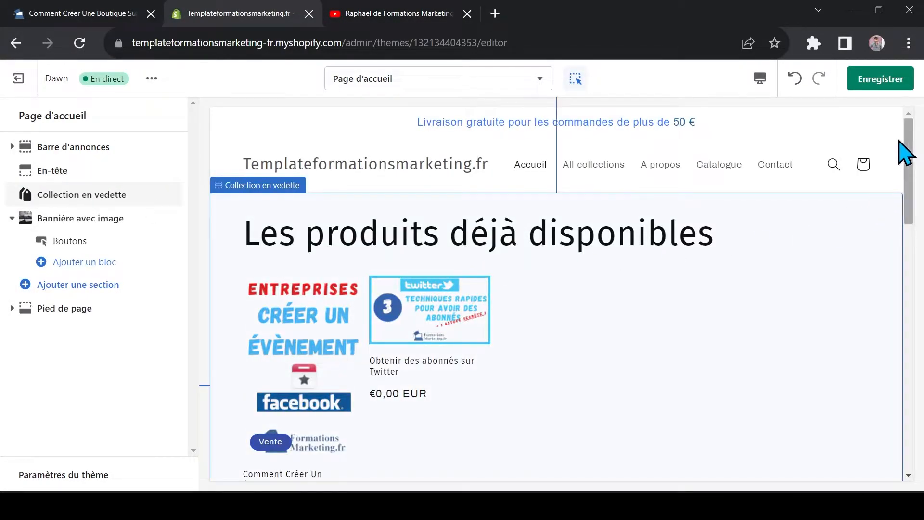
{"action": "scroll", "coordinate": [381, 221], "scroll_direction": "down", "scroll_amount": 2}
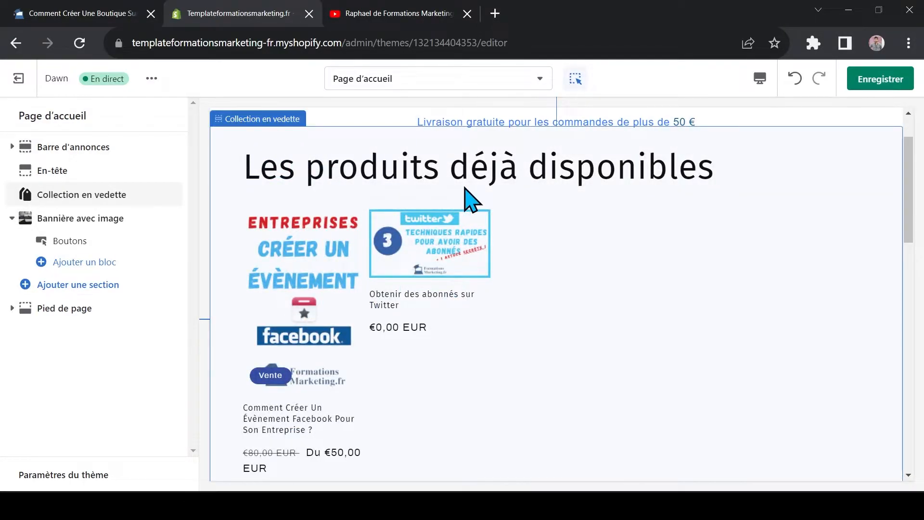
{"action": "scroll", "coordinate": [465, 190], "scroll_direction": "down", "scroll_amount": 7}
{"action": "scroll", "coordinate": [525, 285], "scroll_direction": "down", "scroll_amount": 3}
{"action": "scroll", "coordinate": [419, 262], "scroll_direction": "up", "scroll_amount": 10}
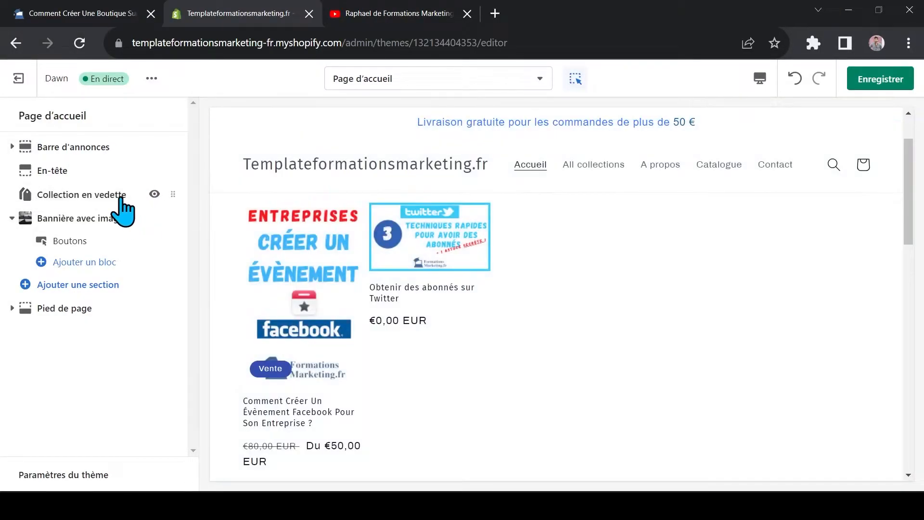
Move the Collection en vedette section back below Bannière avec image and check the order in the preview
{"action": "left_click_drag", "start_coordinate": [172, 193], "coordinate": [177, 261]}
{"action": "scroll", "coordinate": [512, 293], "scroll_direction": "up", "scroll_amount": 6}
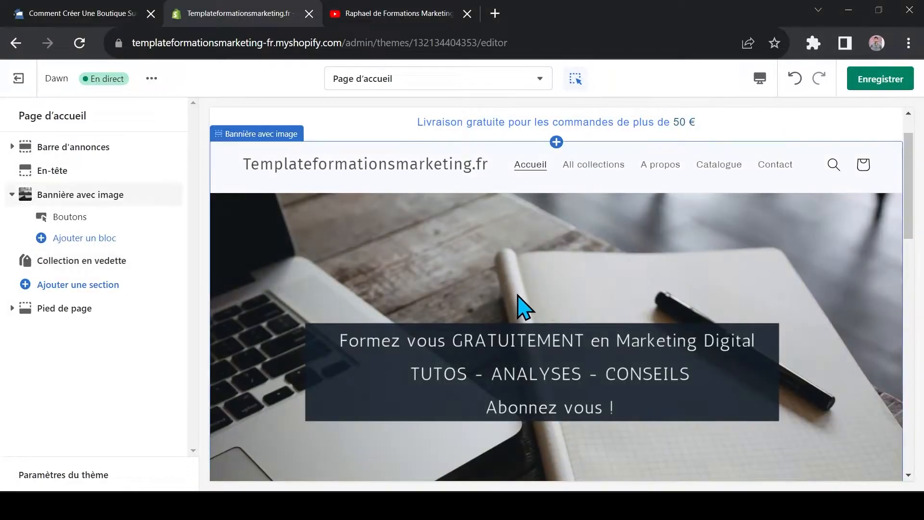
{"action": "scroll", "coordinate": [568, 286], "scroll_direction": "down", "scroll_amount": 4}
{"action": "scroll", "coordinate": [568, 289], "scroll_direction": "down", "scroll_amount": 5}
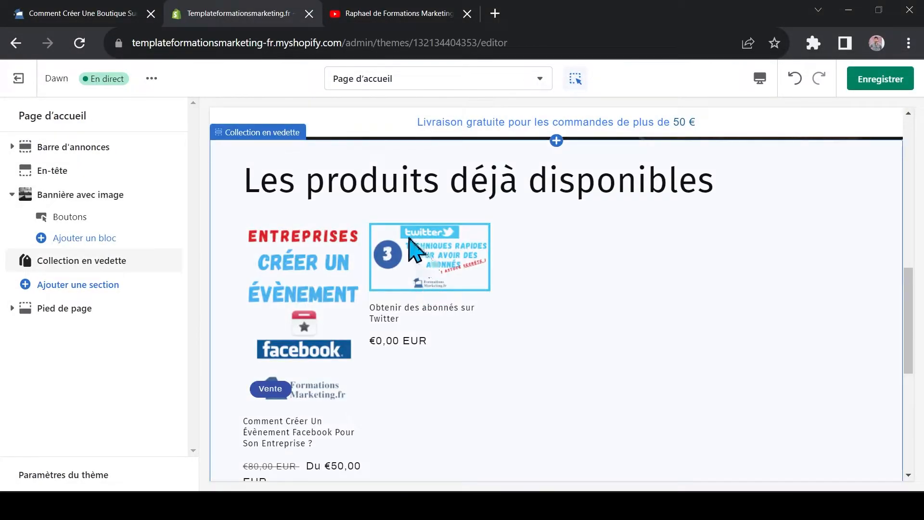
{"action": "scroll", "coordinate": [419, 235], "scroll_direction": "down", "scroll_amount": 2}
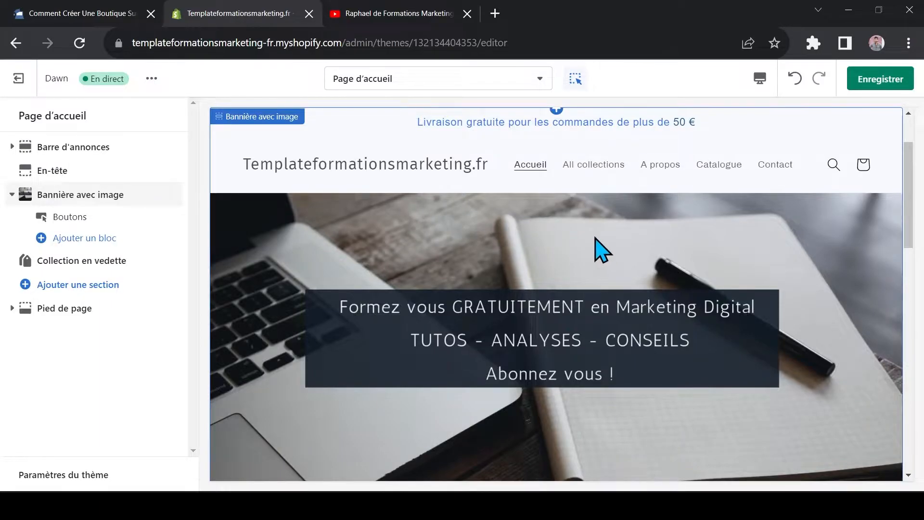
Collapse the blocks of the Bannière avec image section in the section list
{"action": "left_click", "coordinate": [12, 195]}
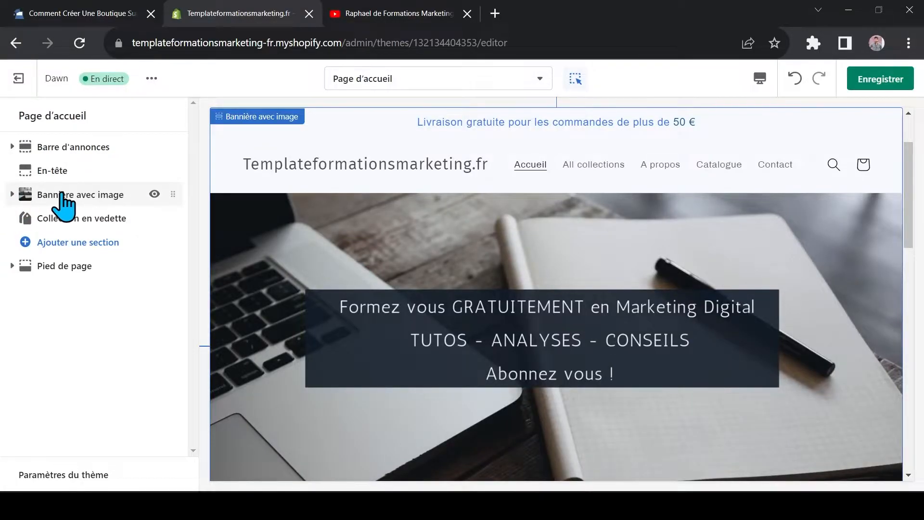
{"action": "left_click", "coordinate": [12, 195]}
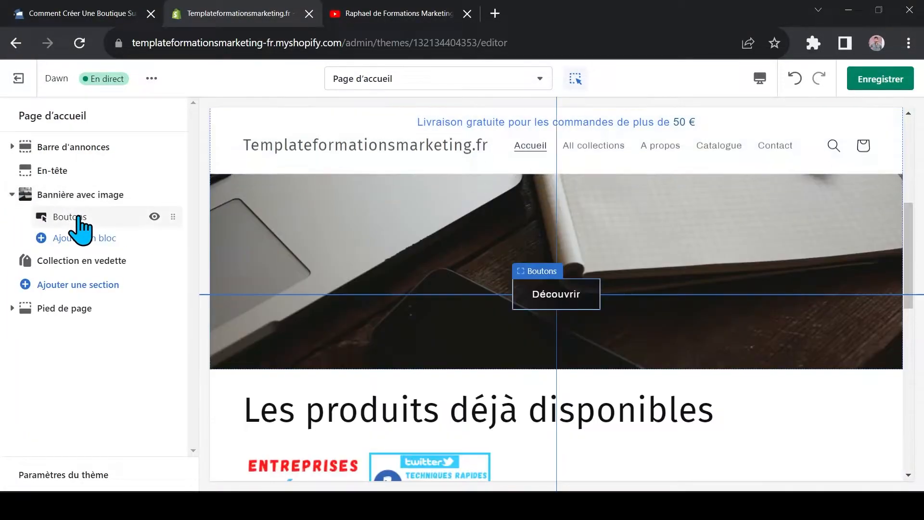
{"action": "left_click", "coordinate": [12, 195]}
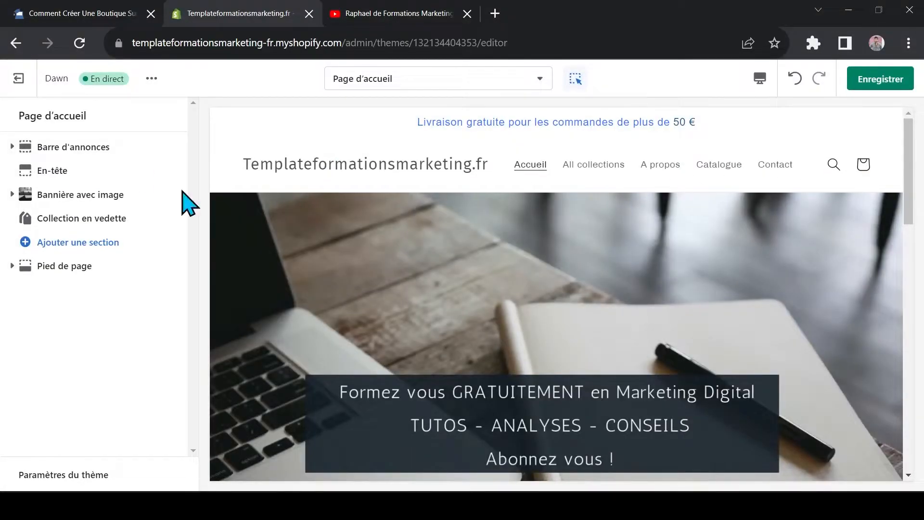
Examine the home page preview from the image banner through the product collection to the footer
{"action": "scroll", "coordinate": [436, 216], "scroll_direction": "down", "scroll_amount": 1}
{"action": "scroll", "coordinate": [667, 263], "scroll_direction": "down", "scroll_amount": 3}
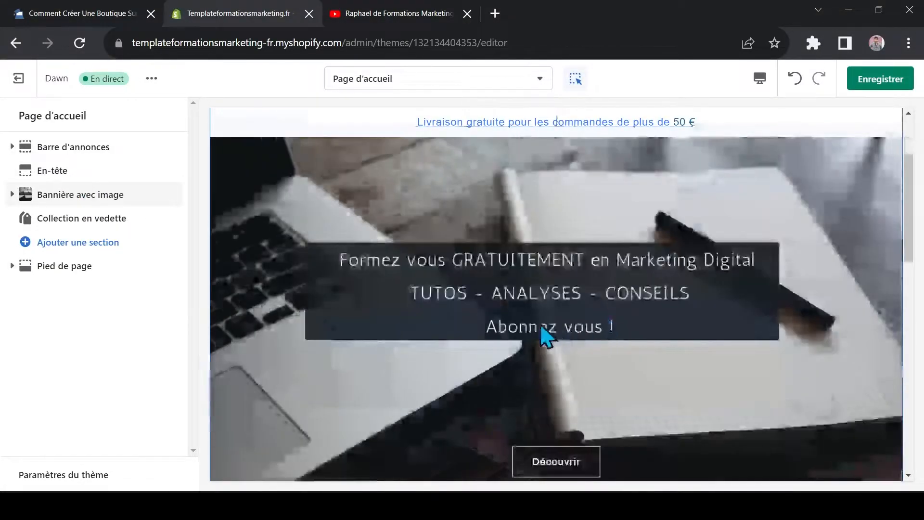
{"action": "scroll", "coordinate": [580, 277], "scroll_direction": "down", "scroll_amount": 4}
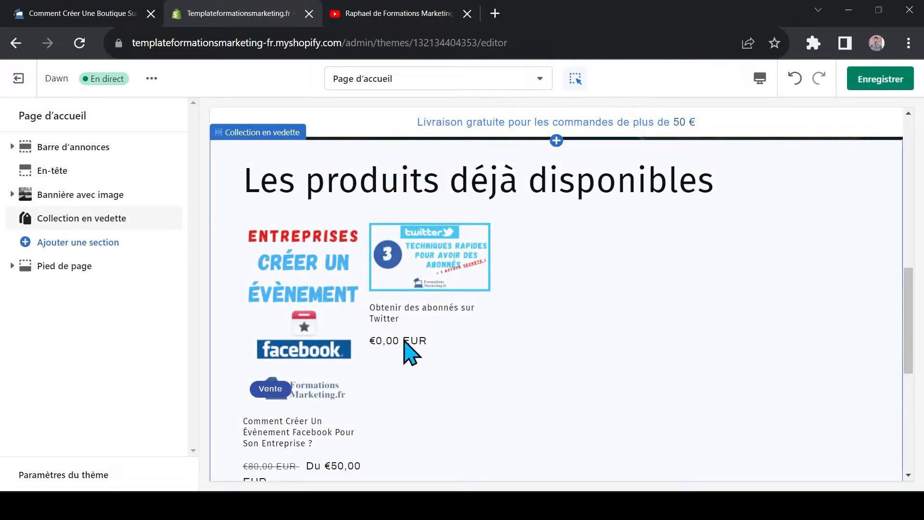
{"action": "scroll", "coordinate": [403, 362], "scroll_direction": "down", "scroll_amount": 3}
{"action": "scroll", "coordinate": [529, 381], "scroll_direction": "down", "scroll_amount": 2}
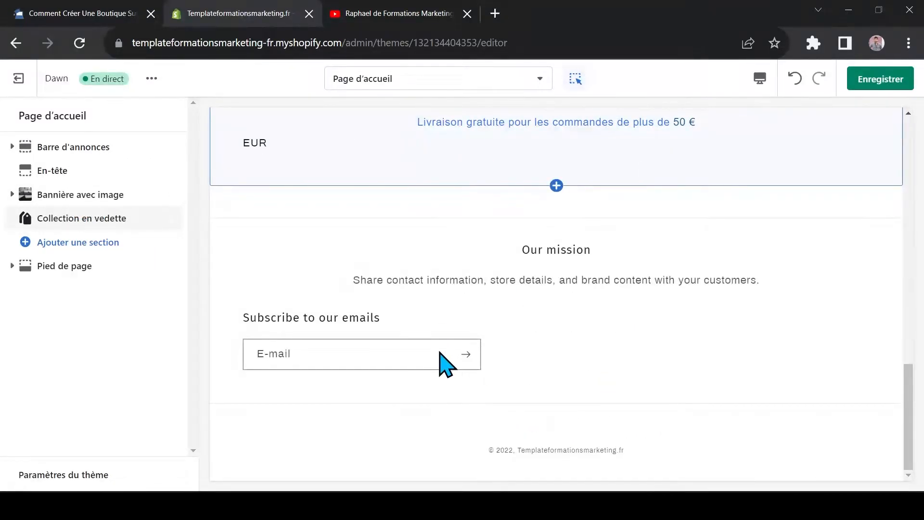
{"action": "scroll", "coordinate": [381, 281], "scroll_direction": "up", "scroll_amount": 8}
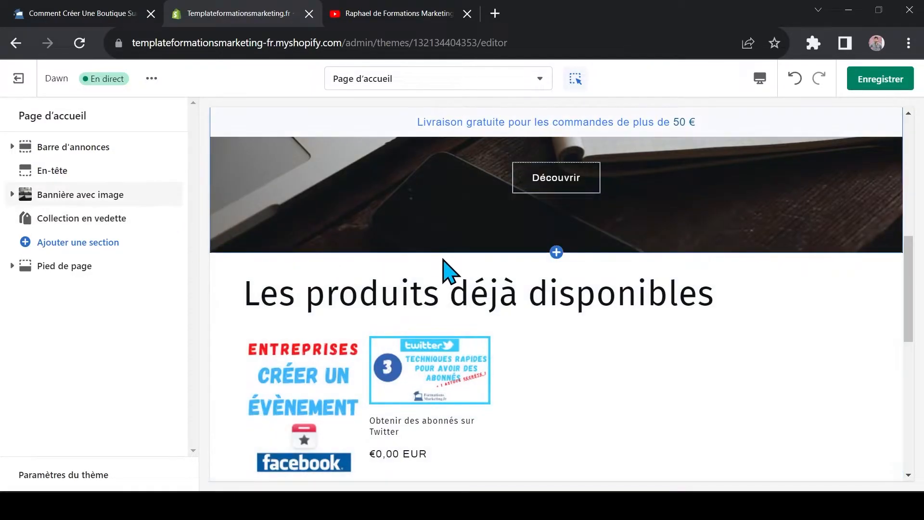
Add a Vidéo section to the home page and place it between Bannière avec image and Collection en vedette
{"action": "left_click", "coordinate": [73, 246]}
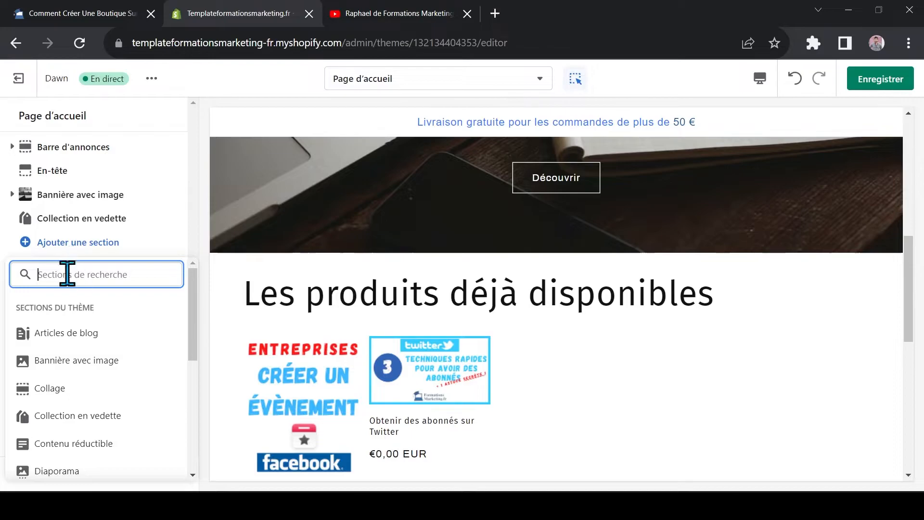
{"action": "left_click_drag", "start_coordinate": [195, 295], "coordinate": [206, 382]}
{"action": "left_click", "coordinate": [47, 437]}
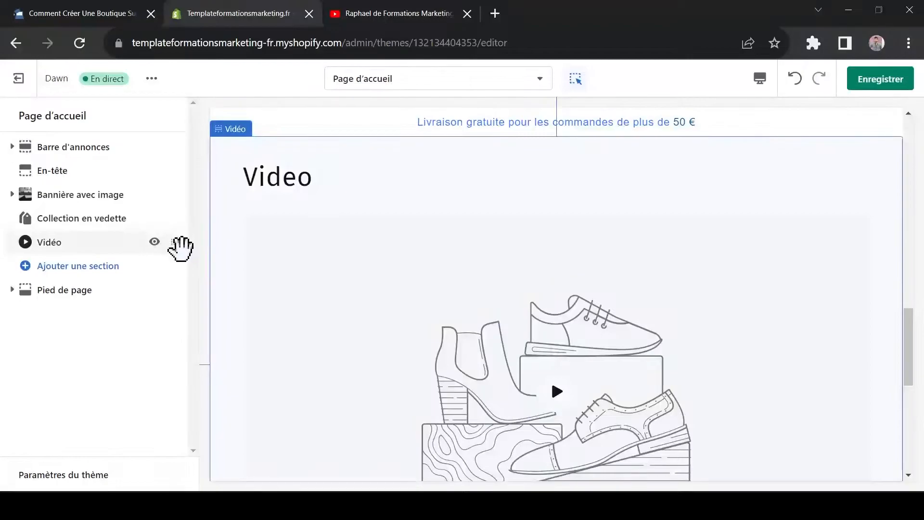
{"action": "left_click_drag", "start_coordinate": [180, 246], "coordinate": [177, 221]}
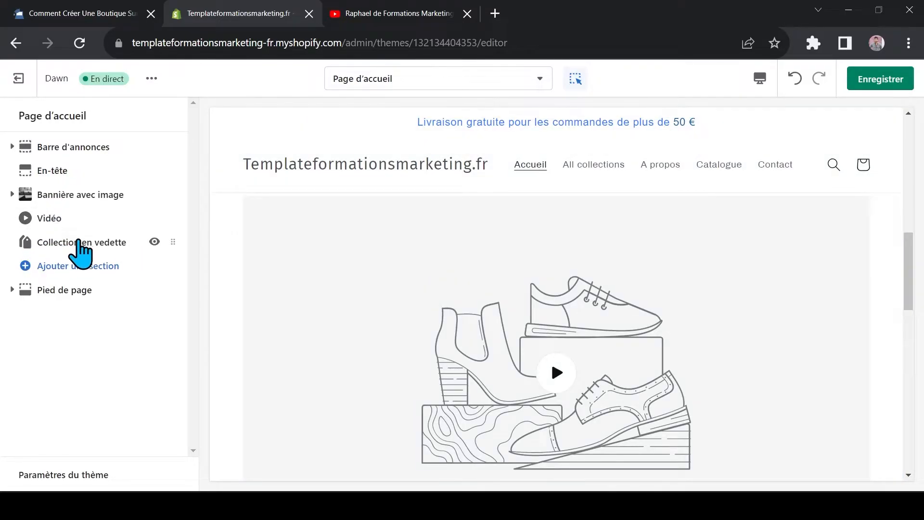
Set the Vidéo section's heading to "Présentation" and examine its video URL setting
{"action": "left_click", "coordinate": [52, 219]}
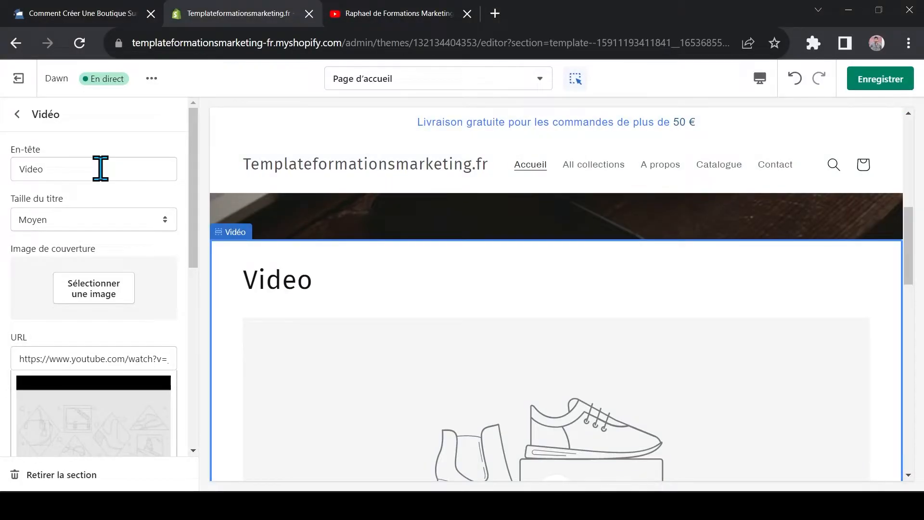
{"action": "left_click_drag", "start_coordinate": [101, 169], "coordinate": [5, 197]}
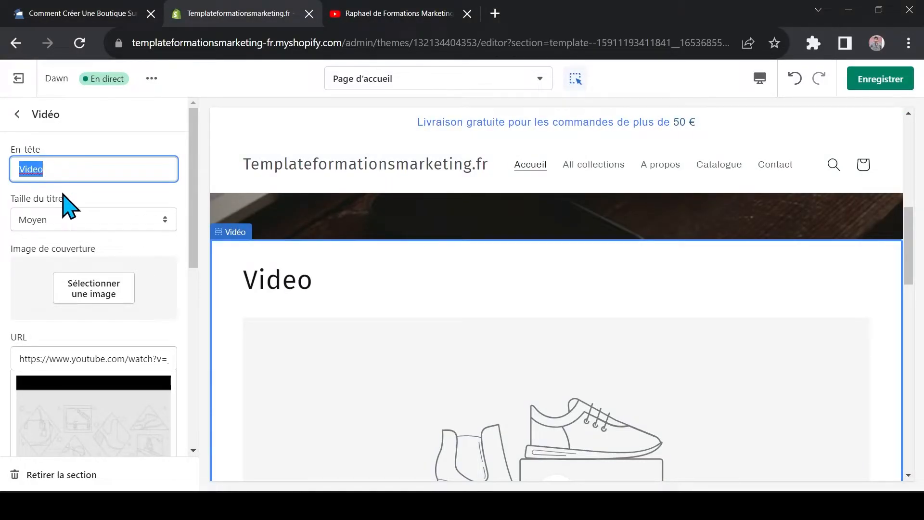
{"action": "type", "text": "Présentation"}
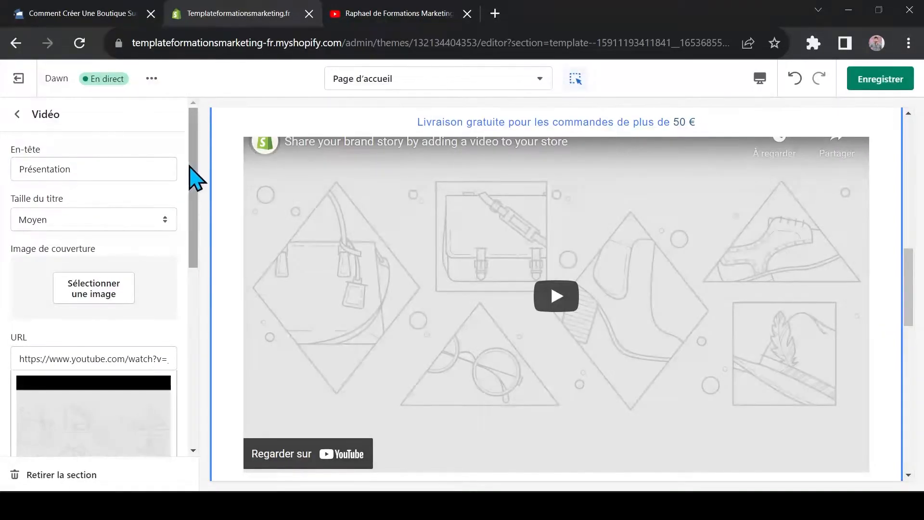
{"action": "scroll", "coordinate": [99, 332], "scroll_direction": "down", "scroll_amount": 1}
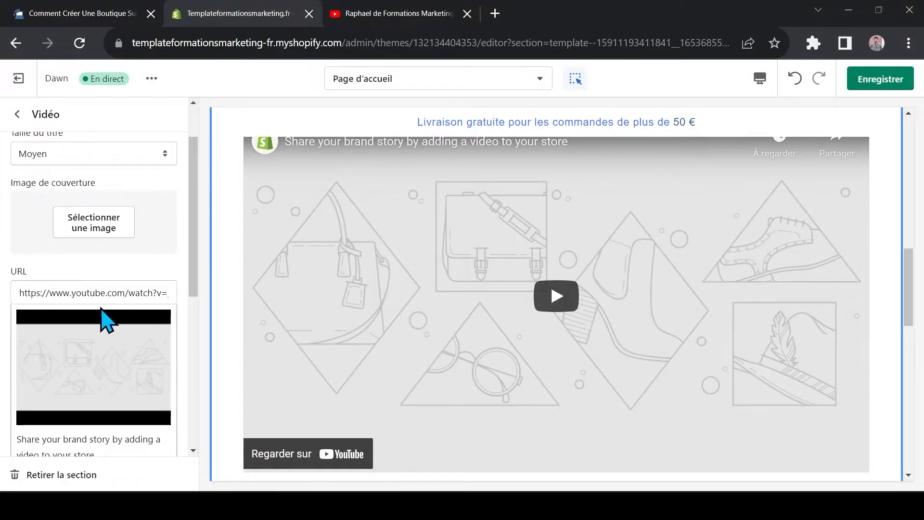
{"action": "left_click", "coordinate": [105, 290]}
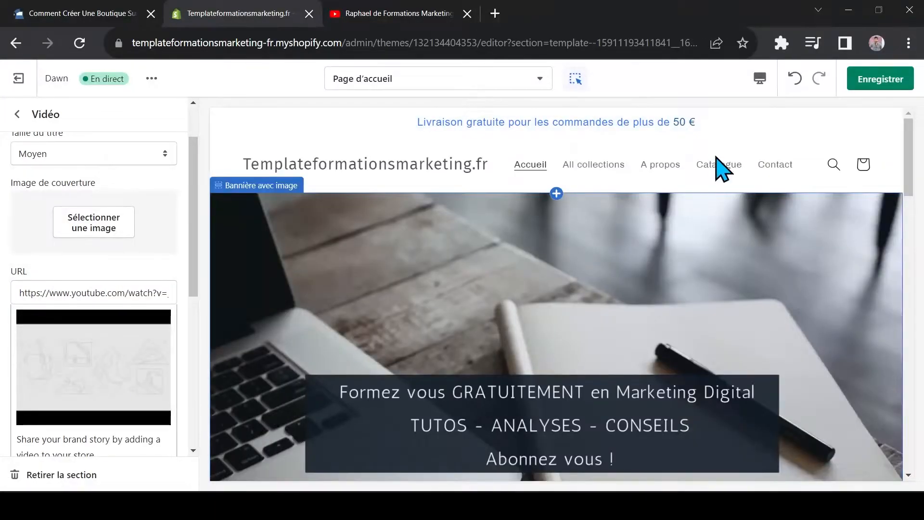
Preview the home page in Plein écran mode and examine it from the image banner through the video to the products
{"action": "left_click", "coordinate": [759, 79]}
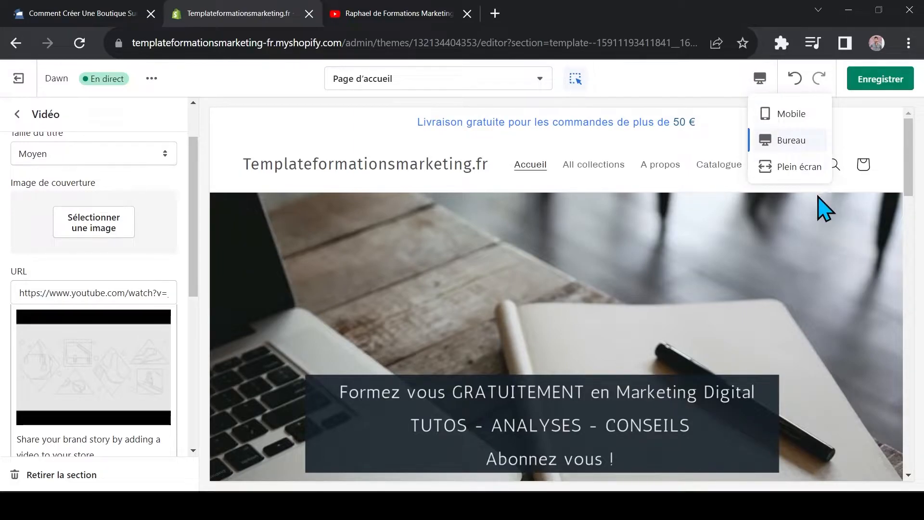
{"action": "left_click", "coordinate": [811, 169]}
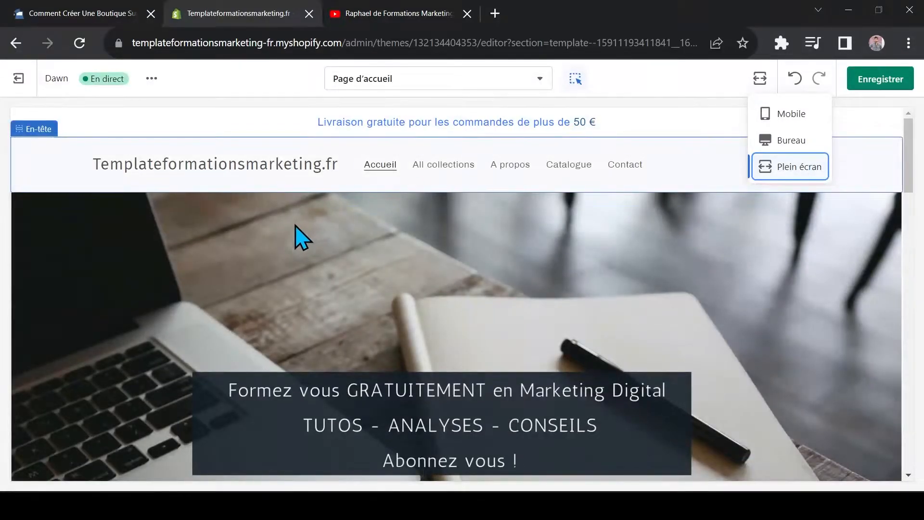
{"action": "scroll", "coordinate": [421, 250], "scroll_direction": "down", "scroll_amount": 3}
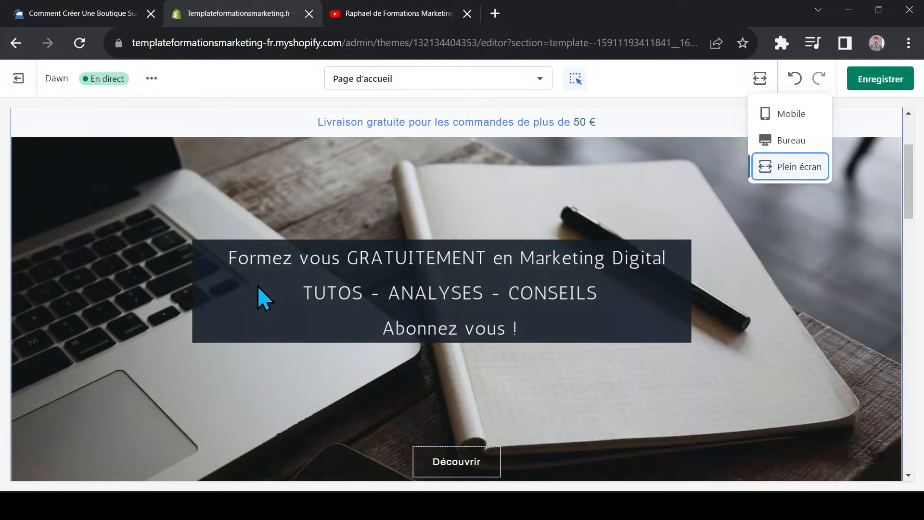
{"action": "scroll", "coordinate": [626, 330], "scroll_direction": "down", "scroll_amount": 10}
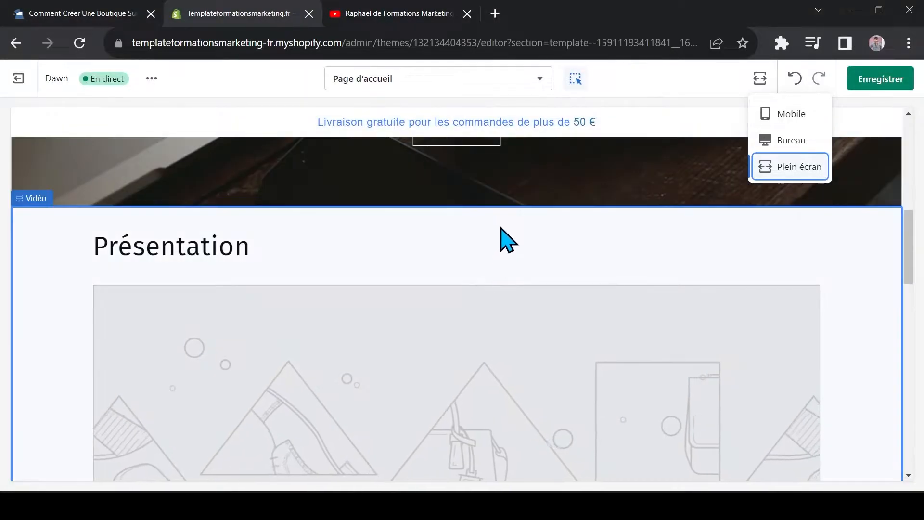
{"action": "scroll", "coordinate": [463, 319], "scroll_direction": "down", "scroll_amount": 2}
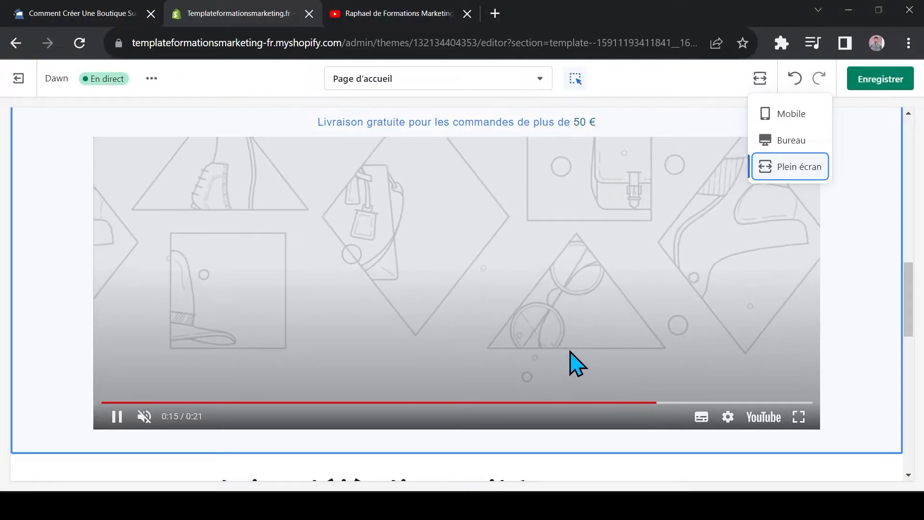
{"action": "left_click", "coordinate": [571, 351]}
{"action": "scroll", "coordinate": [425, 339], "scroll_direction": "down", "scroll_amount": 2}
{"action": "scroll", "coordinate": [351, 309], "scroll_direction": "down", "scroll_amount": 4}
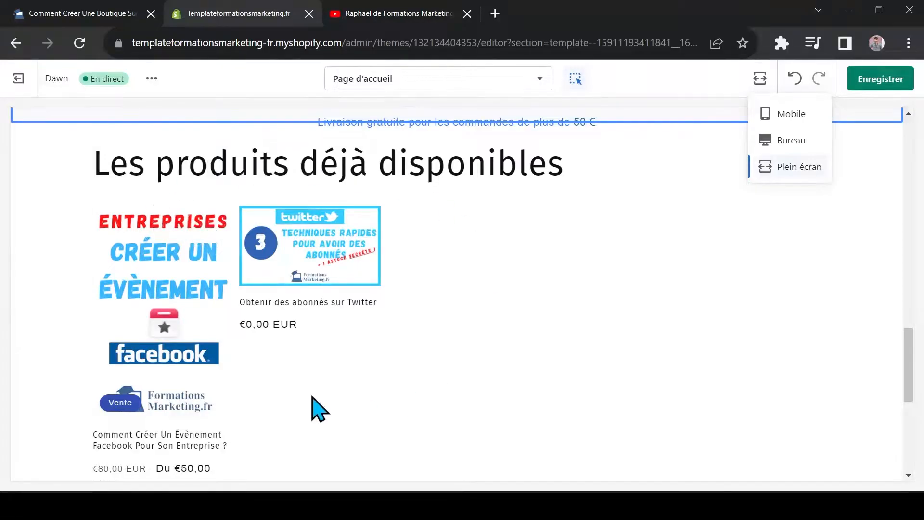
{"action": "scroll", "coordinate": [380, 347], "scroll_direction": "down", "scroll_amount": 3}
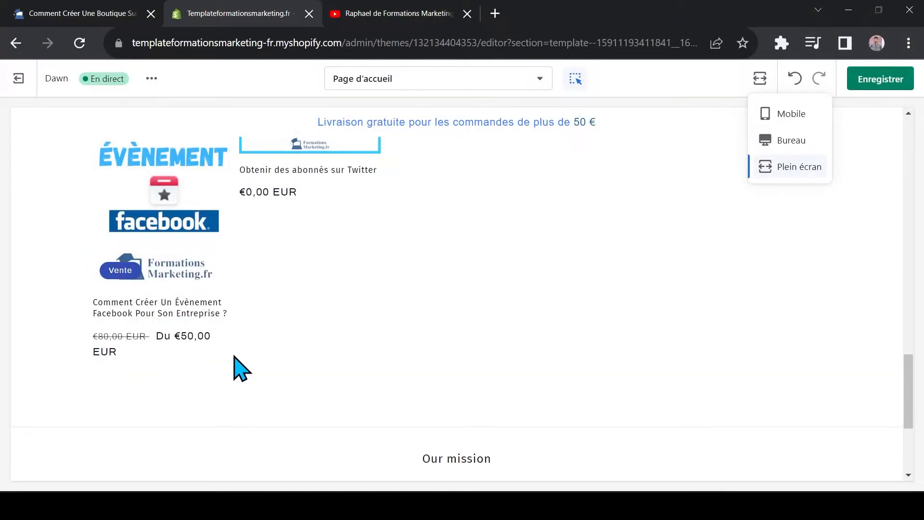
Switch the preview back to Bureau mode and return to the image banner
{"action": "left_click", "coordinate": [799, 140]}
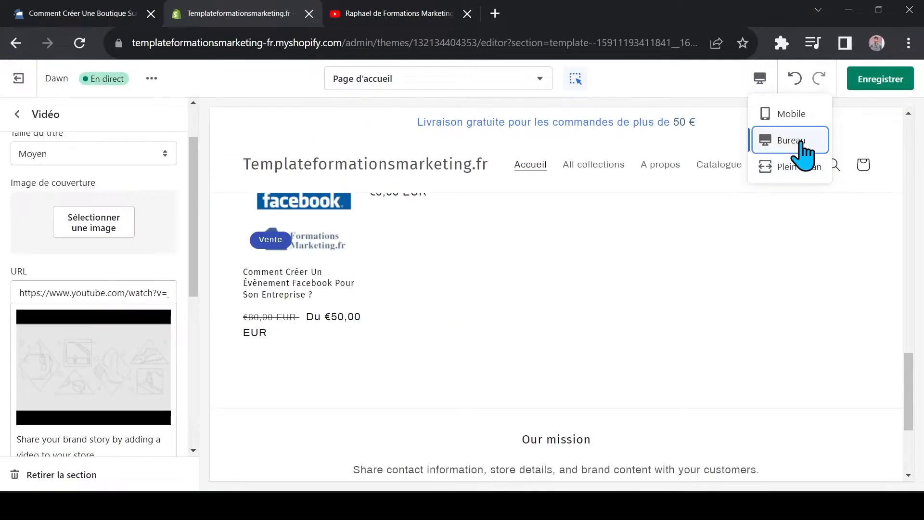
{"action": "left_click_drag", "start_coordinate": [911, 380], "coordinate": [916, 260]}
{"action": "scroll", "coordinate": [324, 351], "scroll_direction": "up", "scroll_amount": 8}
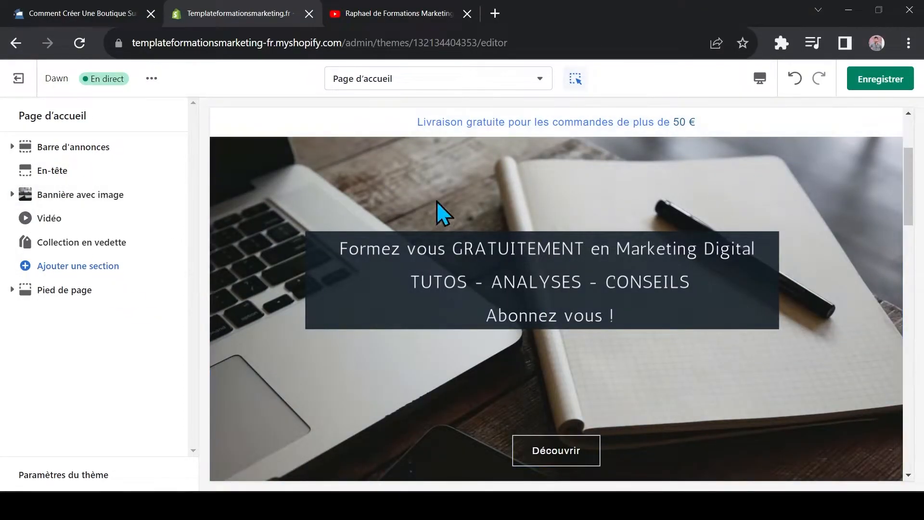
Add a Texte block to the Bannière avec image section
{"action": "left_click", "coordinate": [12, 194]}
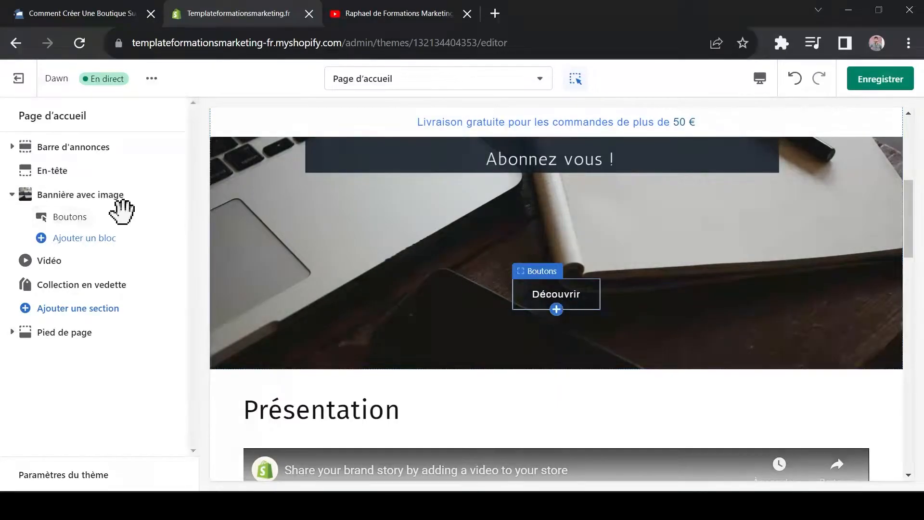
{"action": "left_click", "coordinate": [86, 239]}
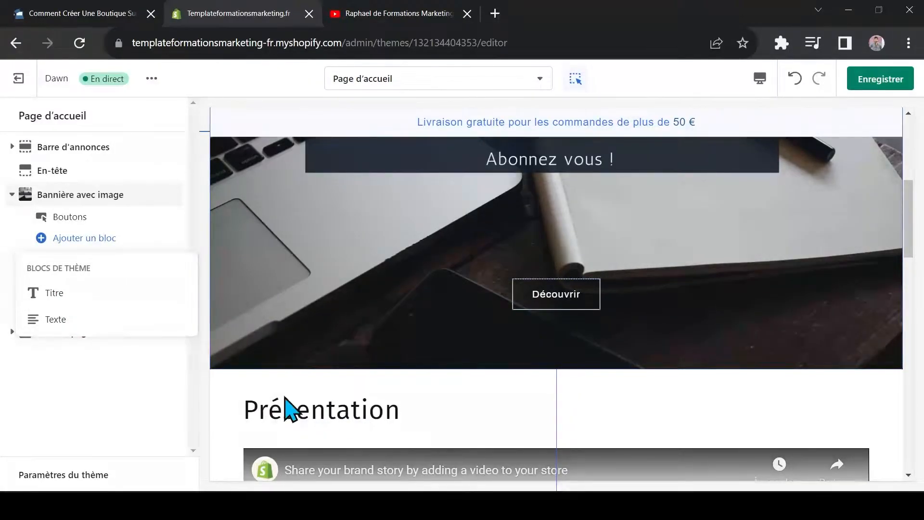
{"action": "scroll", "coordinate": [495, 280], "scroll_direction": "up", "scroll_amount": 1}
{"action": "scroll", "coordinate": [529, 256], "scroll_direction": "up", "scroll_amount": 1}
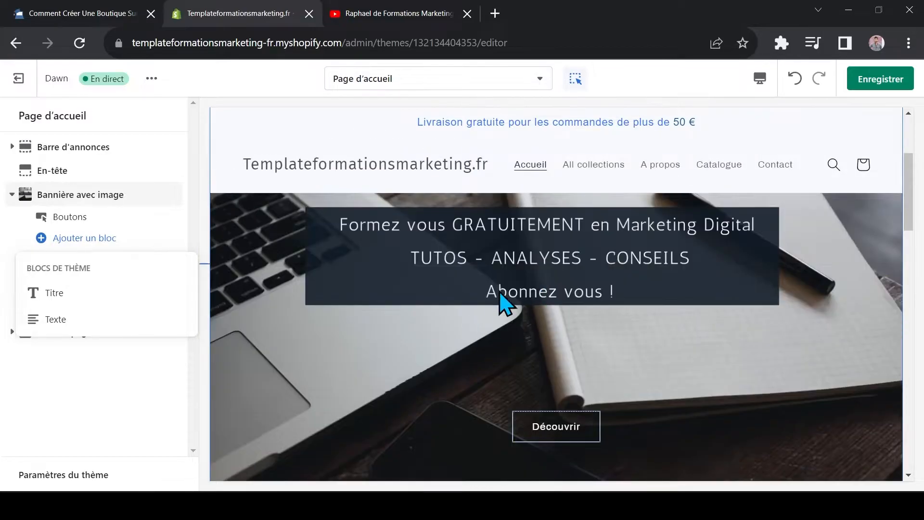
{"action": "left_click", "coordinate": [96, 319]}
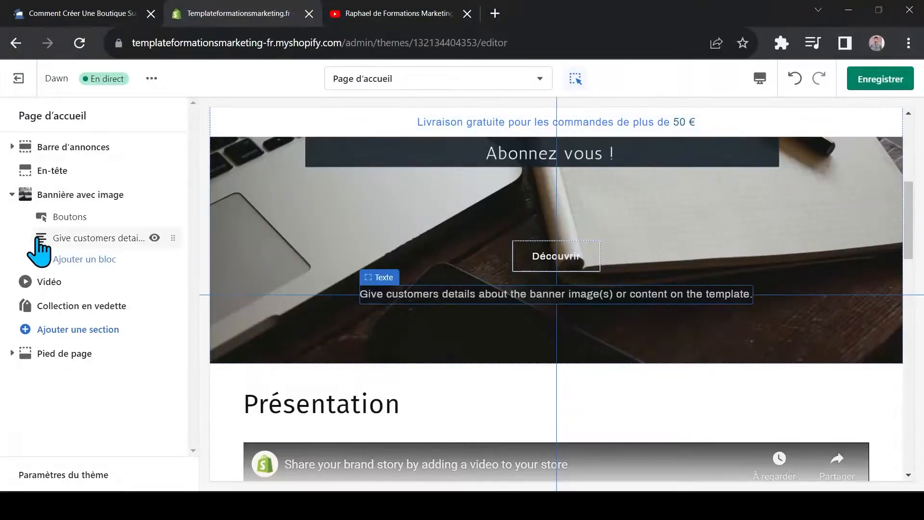
Inspect the description setting of the banner's Texte block and remove the block
{"action": "left_click", "coordinate": [82, 238]}
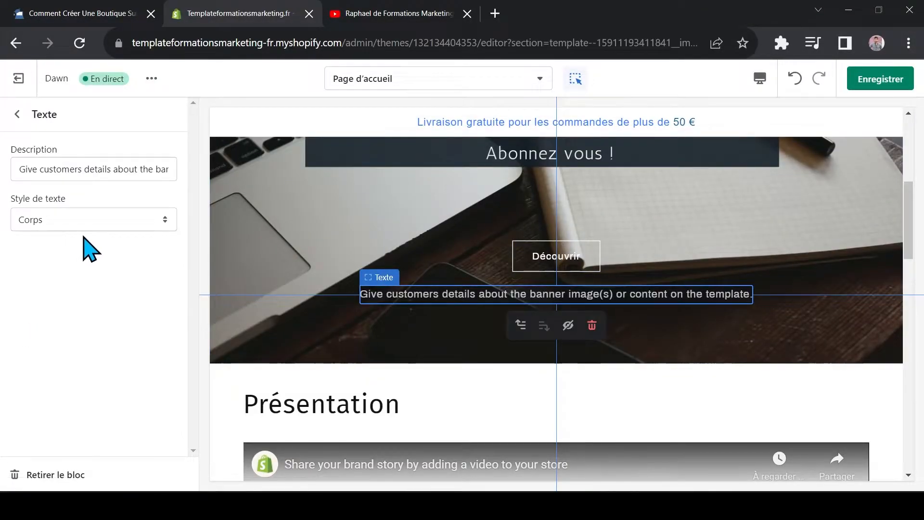
{"action": "triple_click", "coordinate": [106, 167]}
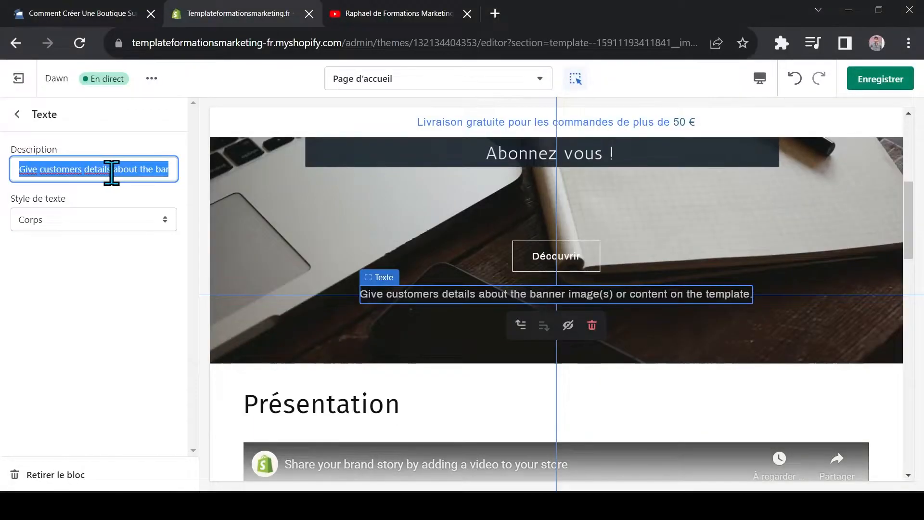
{"action": "left_click", "coordinate": [87, 193]}
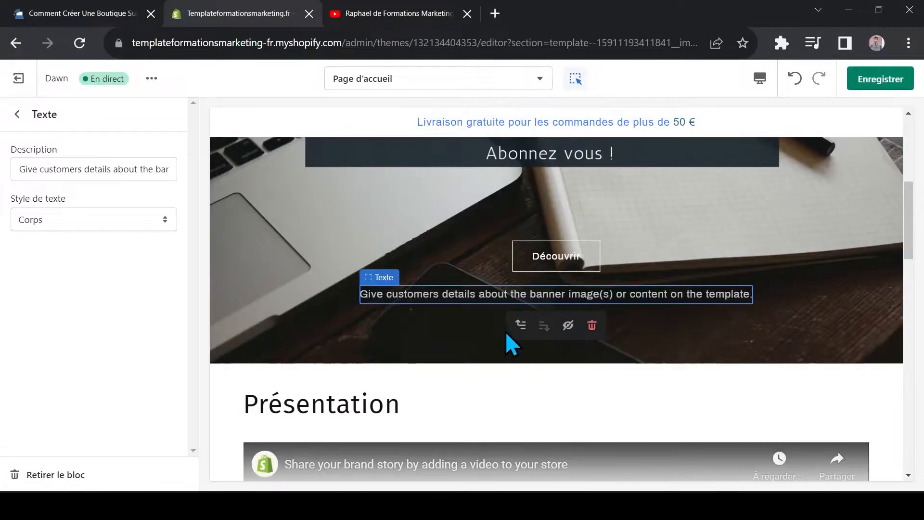
{"action": "left_click", "coordinate": [54, 476]}
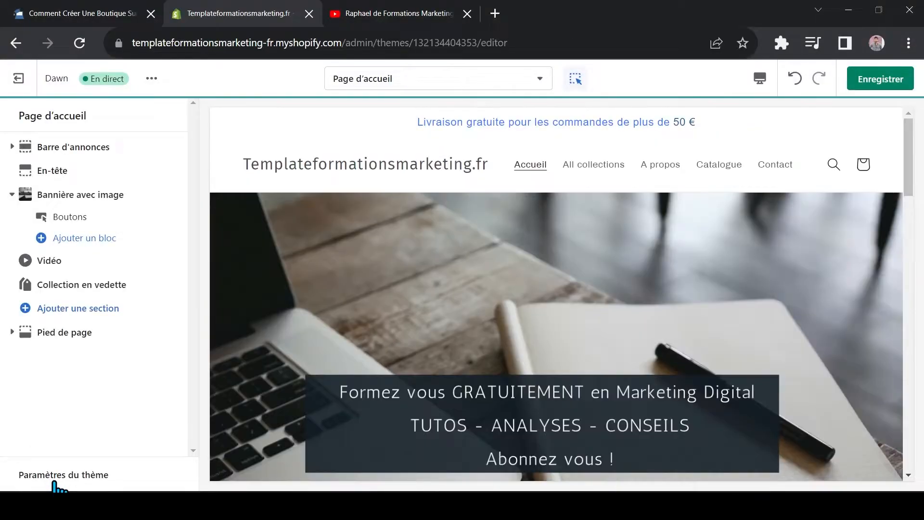
Check the image banner in the home page preview and save the theme changes
{"action": "scroll", "coordinate": [474, 364], "scroll_direction": "down", "scroll_amount": 3}
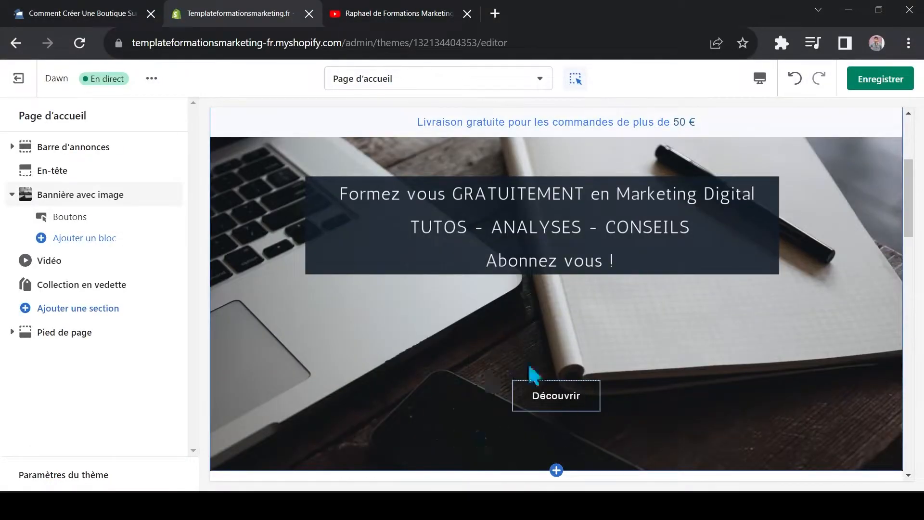
{"action": "scroll", "coordinate": [511, 377], "scroll_direction": "down", "scroll_amount": 3}
{"action": "scroll", "coordinate": [489, 299], "scroll_direction": "up", "scroll_amount": 6}
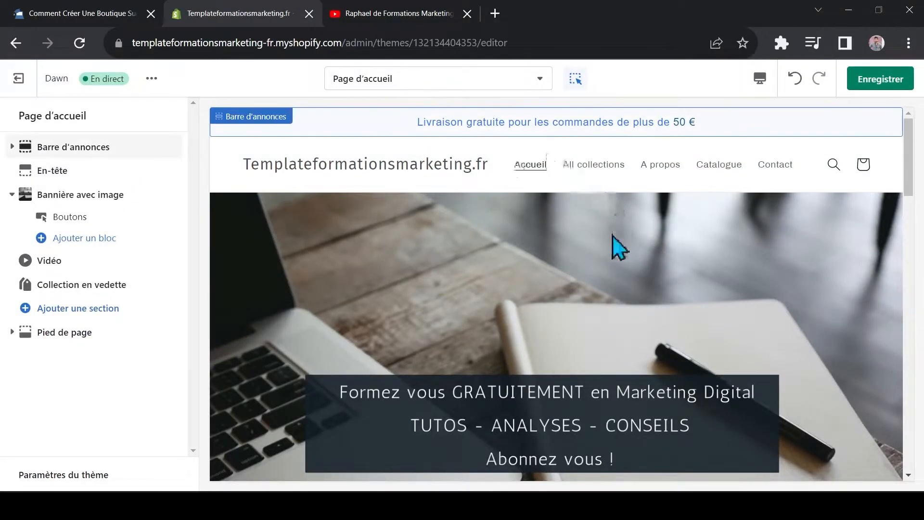
{"action": "left_click", "coordinate": [898, 73]}
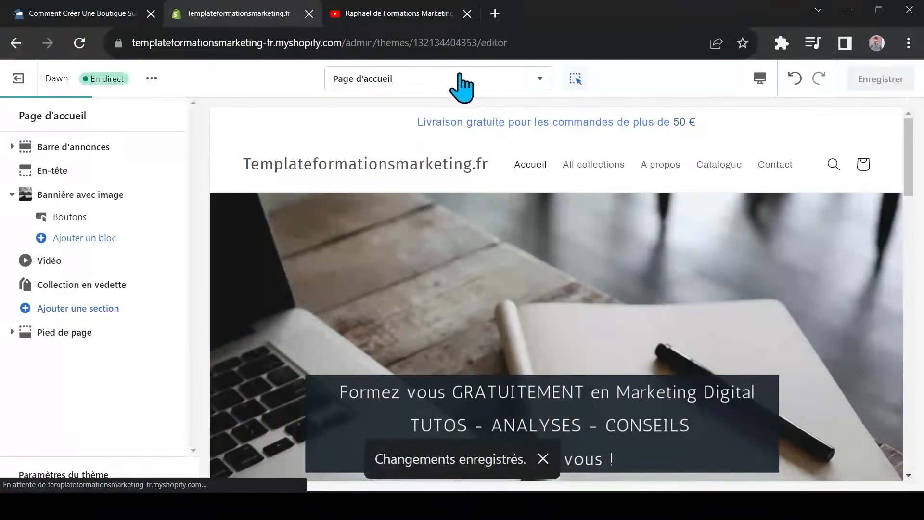
Open the Produit par défaut template in the editor
{"action": "left_click", "coordinate": [447, 81]}
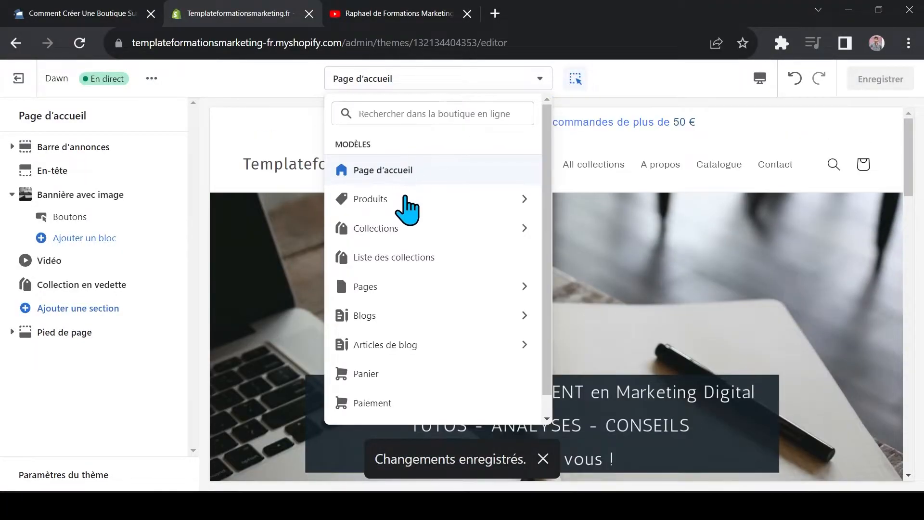
{"action": "left_click", "coordinate": [368, 199]}
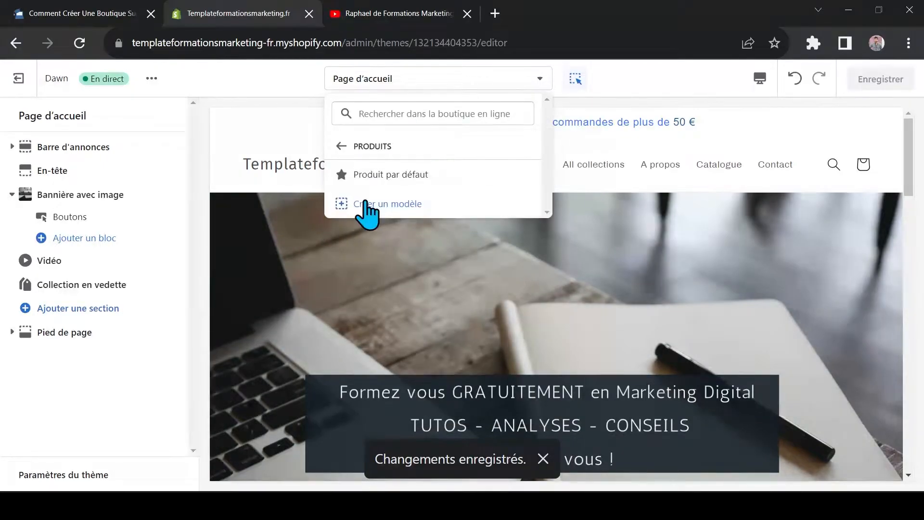
{"action": "left_click", "coordinate": [394, 179]}
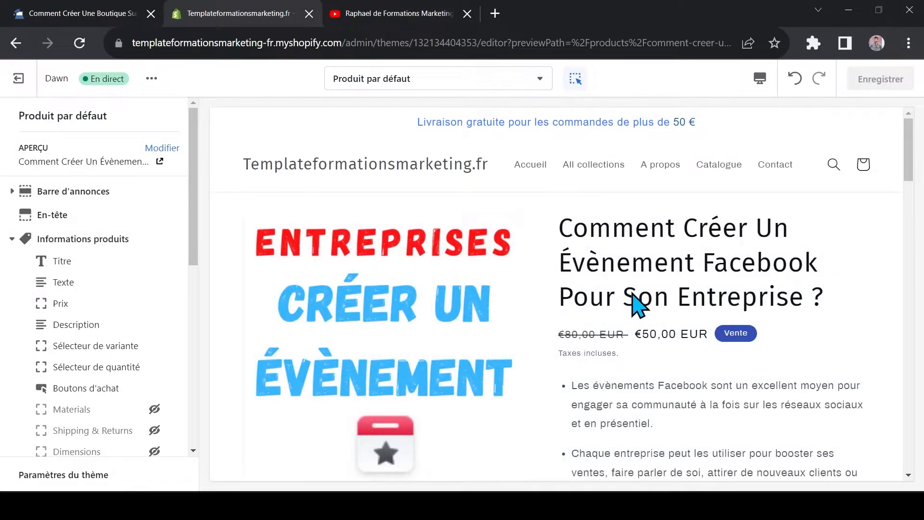
Examine the default product page preview, from the product's images, price and variant options down to the Multicolumn section
{"action": "scroll", "coordinate": [504, 358], "scroll_direction": "down", "scroll_amount": 2}
{"action": "scroll", "coordinate": [506, 337], "scroll_direction": "down", "scroll_amount": 2}
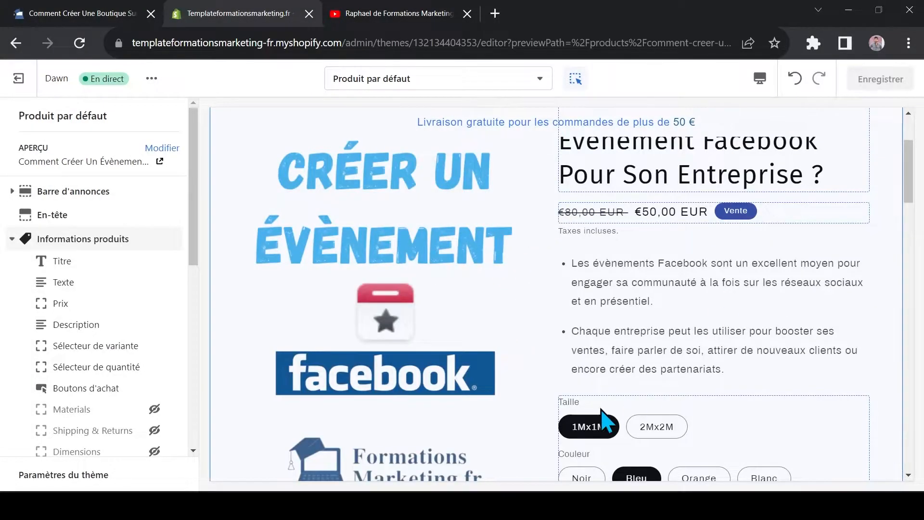
{"action": "scroll", "coordinate": [602, 361], "scroll_direction": "down", "scroll_amount": 6}
{"action": "scroll", "coordinate": [549, 301], "scroll_direction": "up", "scroll_amount": 10}
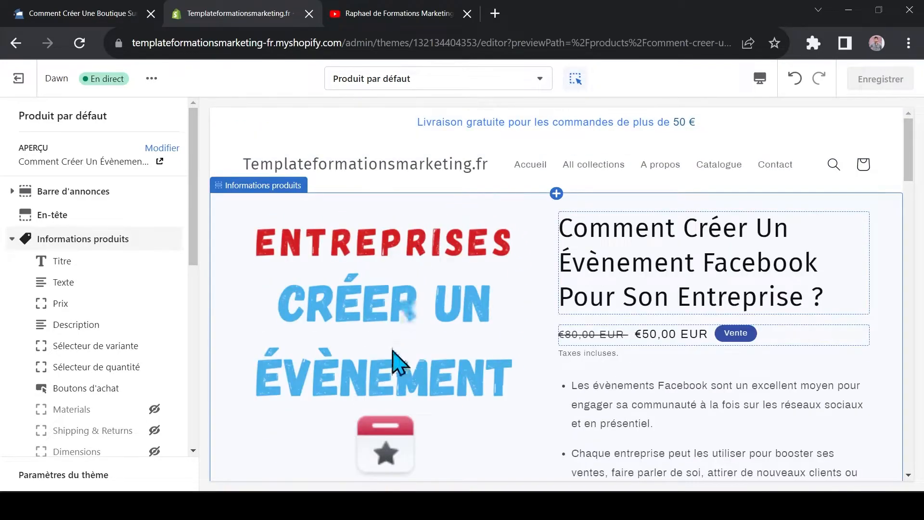
{"action": "scroll", "coordinate": [722, 265], "scroll_direction": "down", "scroll_amount": 4}
{"action": "scroll", "coordinate": [698, 240], "scroll_direction": "down", "scroll_amount": 4}
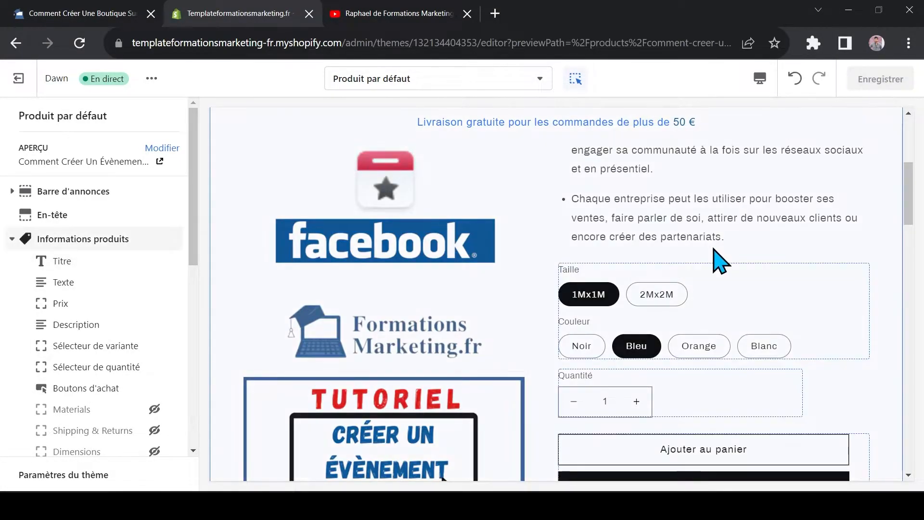
{"action": "scroll", "coordinate": [625, 251], "scroll_direction": "down", "scroll_amount": 6}
{"action": "scroll", "coordinate": [652, 361], "scroll_direction": "down", "scroll_amount": 10}
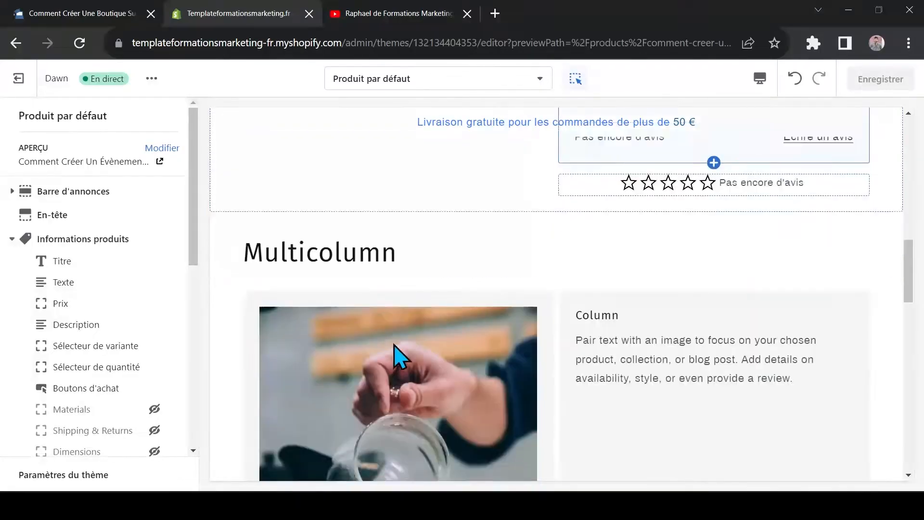
Check the rest of the product page preview and collapse Informations produits and both Multicolonne sections in the section list
{"action": "scroll", "coordinate": [575, 368], "scroll_direction": "down", "scroll_amount": 10}
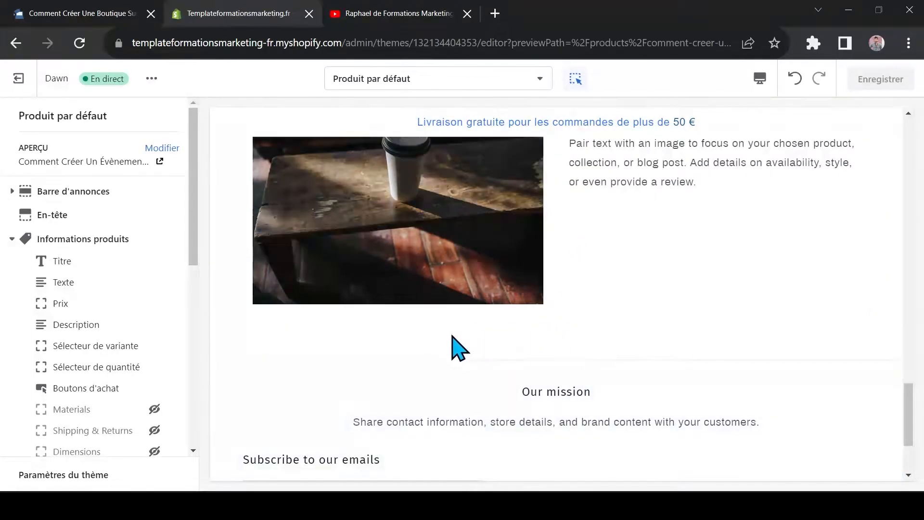
{"action": "left_click_drag", "start_coordinate": [909, 402], "coordinate": [908, 426]}
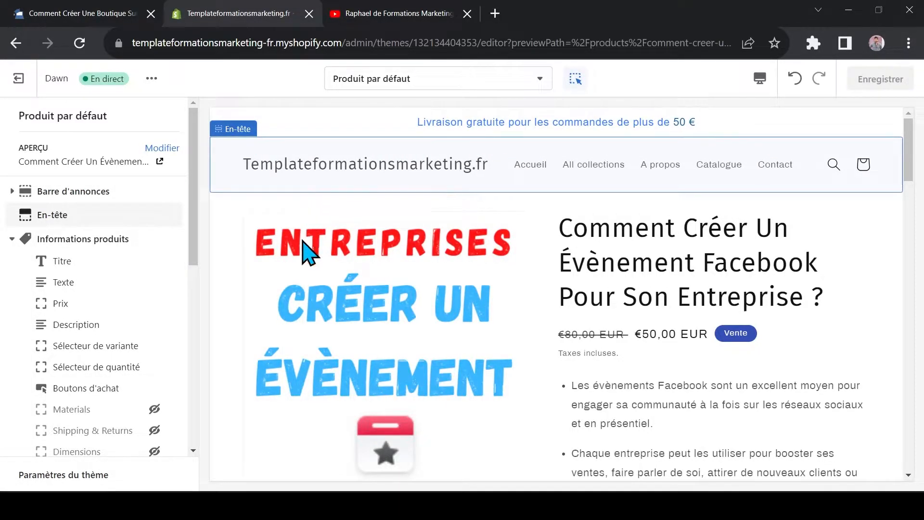
{"action": "left_click", "coordinate": [12, 239]}
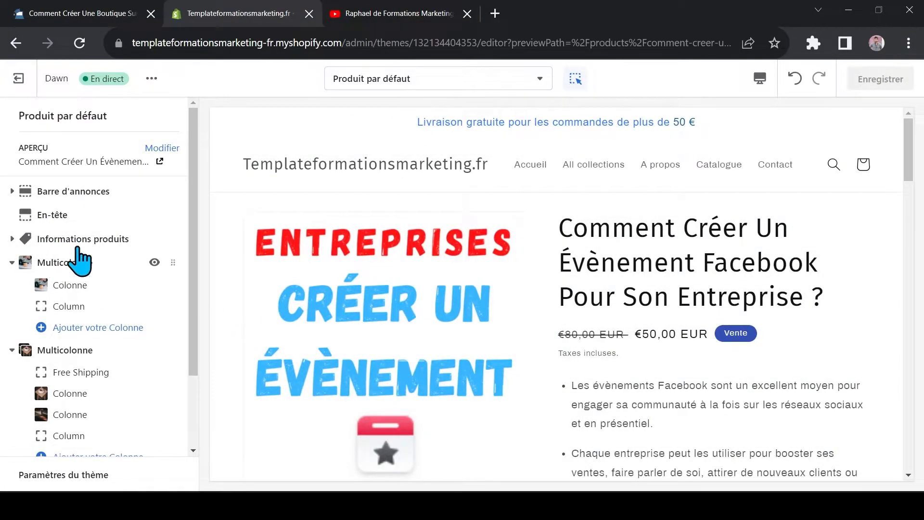
{"action": "left_click", "coordinate": [12, 262]}
{"action": "left_click", "coordinate": [12, 286]}
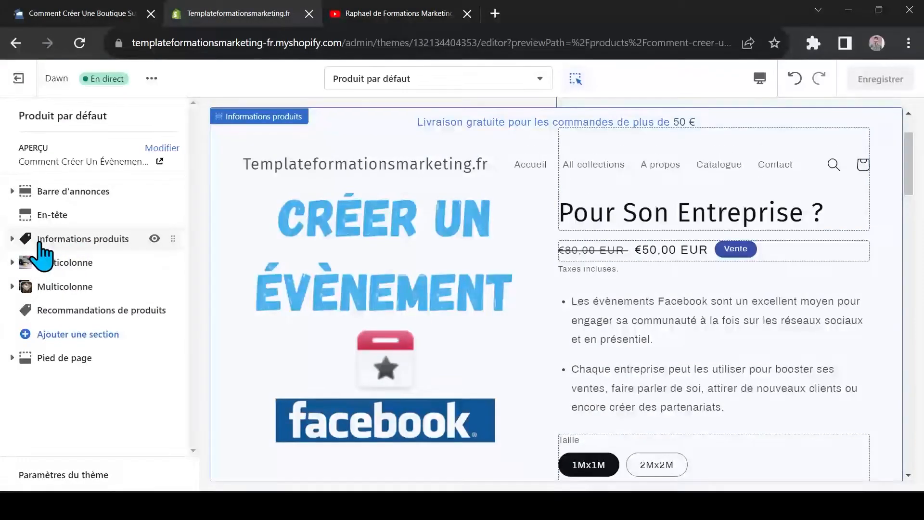
Expand Informations produits, try the Description block above the Prix block, and restore the original order
{"action": "left_click", "coordinate": [13, 240]}
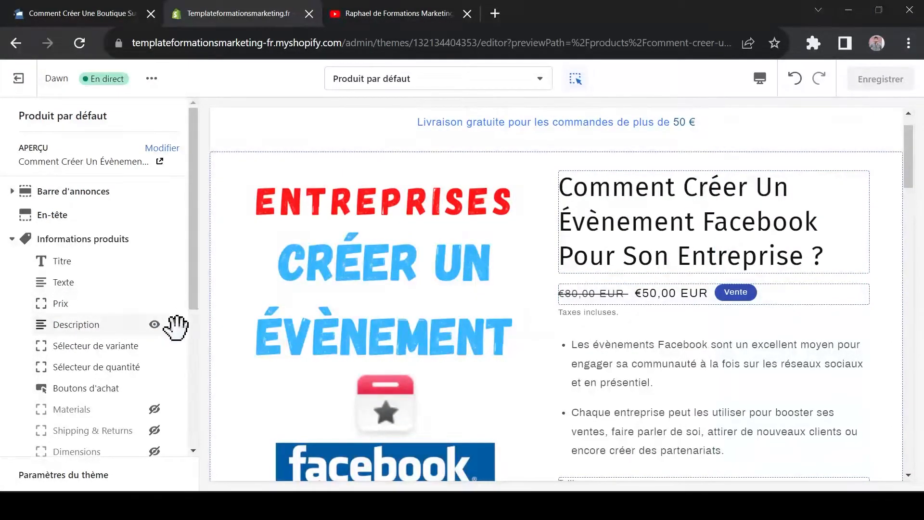
{"action": "left_click_drag", "start_coordinate": [177, 330], "coordinate": [175, 303]}
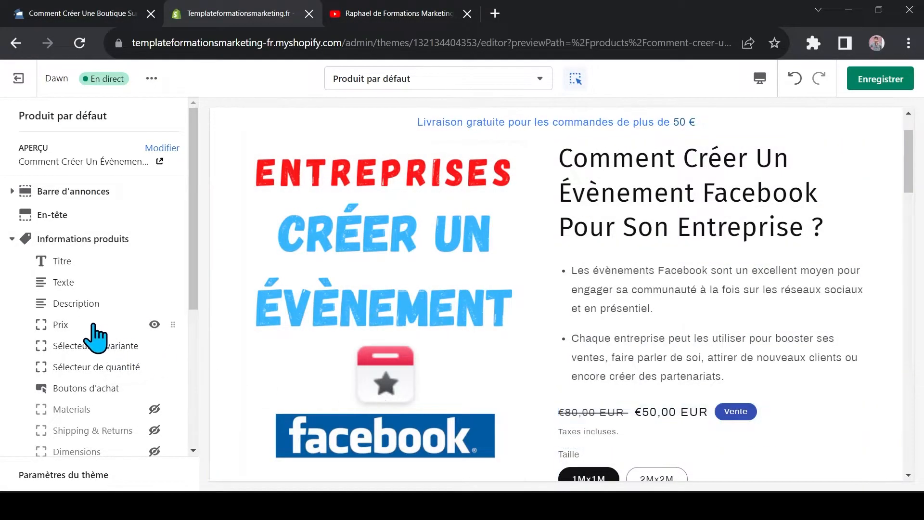
{"action": "left_click_drag", "start_coordinate": [176, 325], "coordinate": [177, 303]}
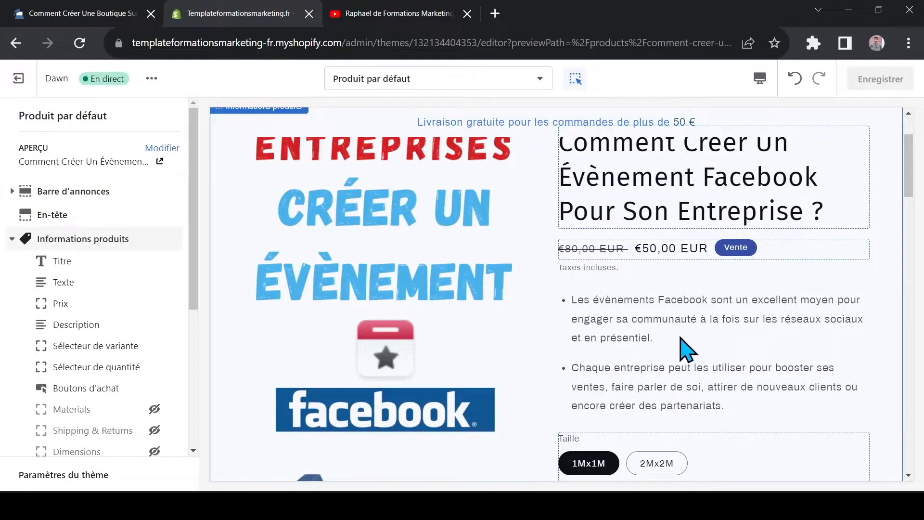
Try hiding the product's Description block and make it visible again
{"action": "mouse_move", "coordinate": [154, 369]}
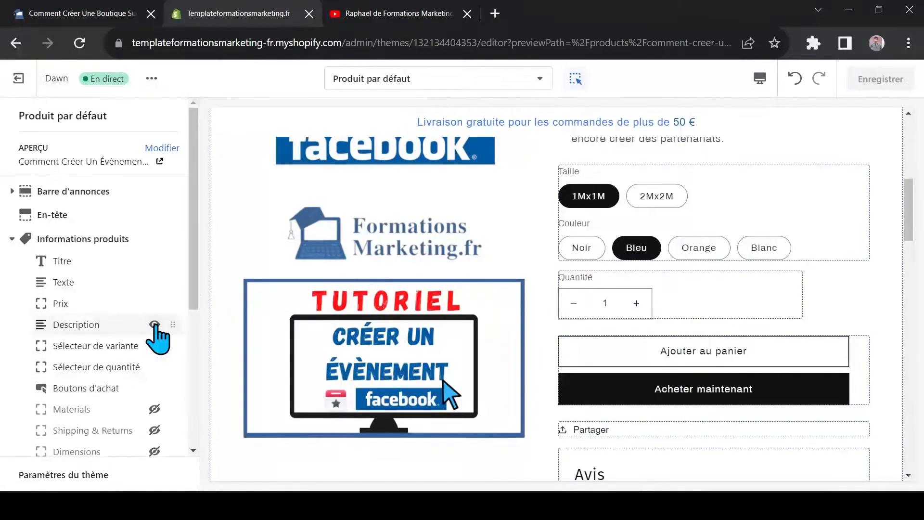
{"action": "left_click", "coordinate": [154, 325]}
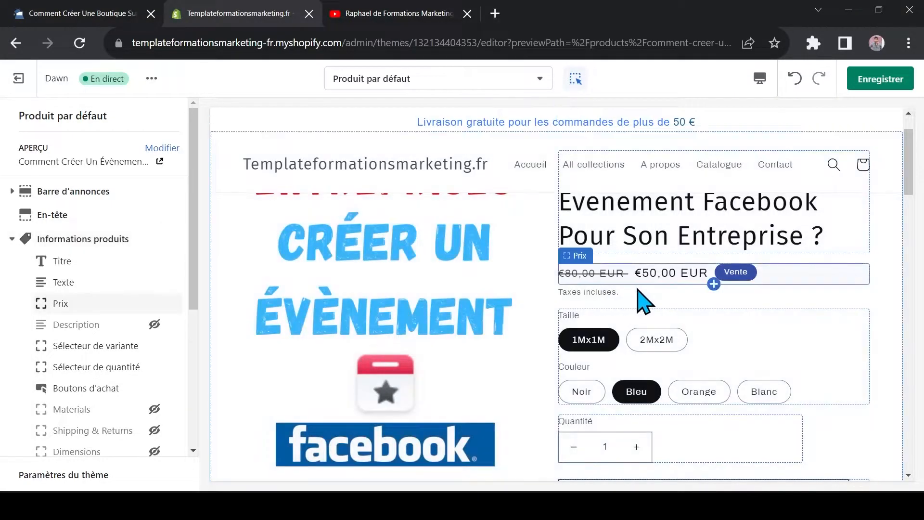
{"action": "left_click", "coordinate": [154, 325]}
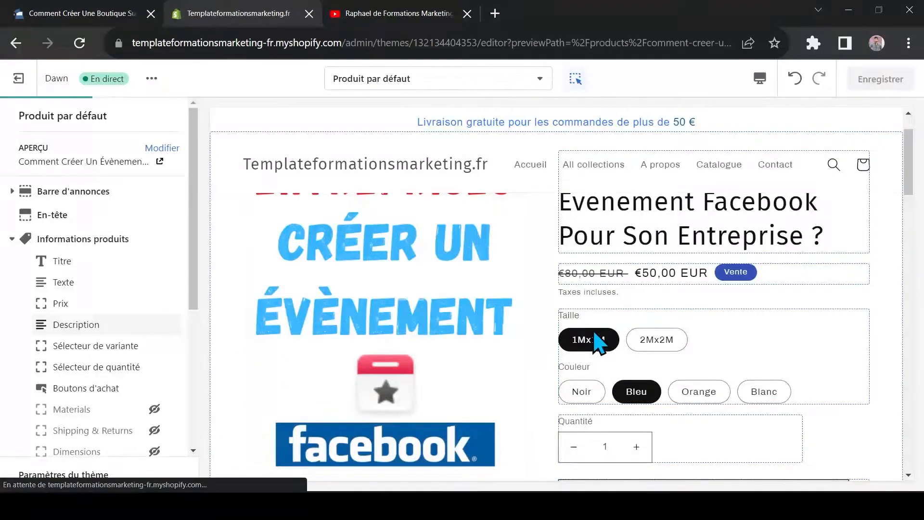
Examine the product information blocks against the preview, from the description, variant and quantity selectors down to the Multicolonne sections
{"action": "scroll", "coordinate": [72, 342], "scroll_direction": "down", "scroll_amount": 3}
{"action": "scroll", "coordinate": [497, 303], "scroll_direction": "down", "scroll_amount": 5}
{"action": "scroll", "coordinate": [578, 303], "scroll_direction": "up", "scroll_amount": 3}
{"action": "scroll", "coordinate": [748, 324], "scroll_direction": "up", "scroll_amount": 5}
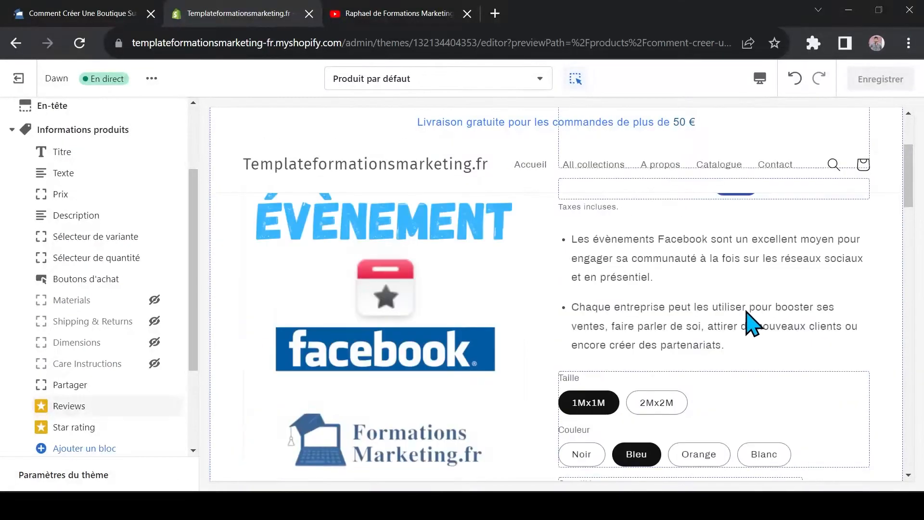
{"action": "scroll", "coordinate": [703, 335], "scroll_direction": "down", "scroll_amount": 4}
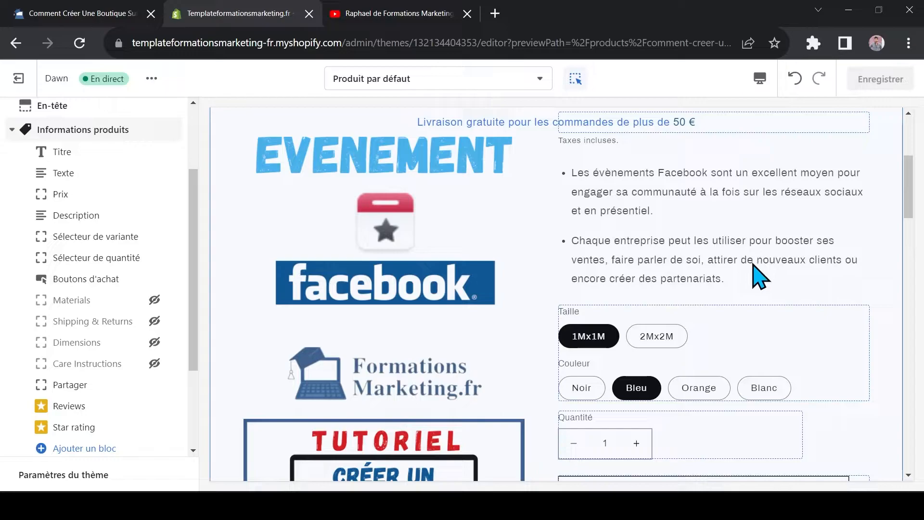
{"action": "scroll", "coordinate": [759, 278], "scroll_direction": "down", "scroll_amount": 1}
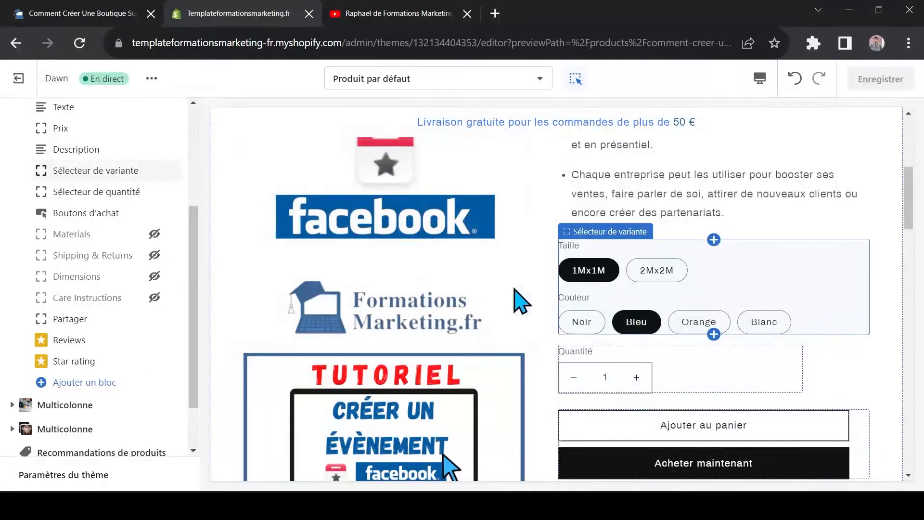
{"action": "mouse_move", "coordinate": [114, 195]}
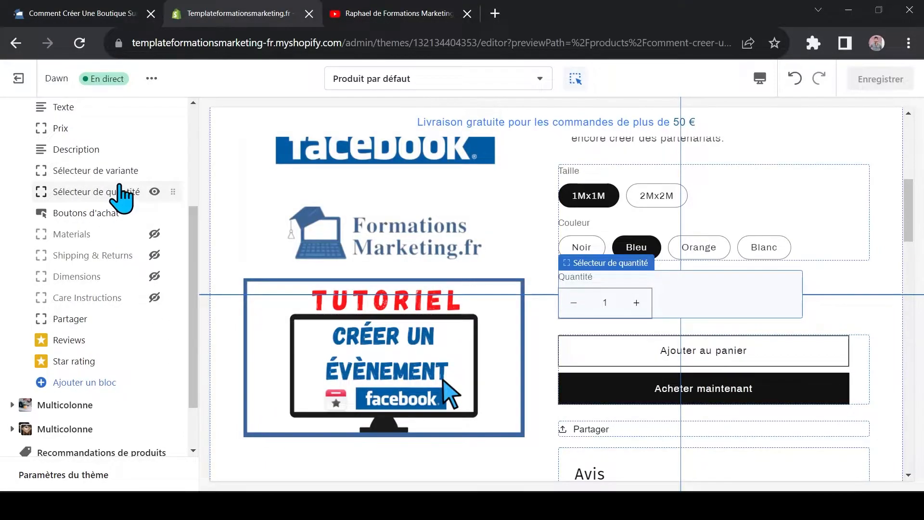
{"action": "scroll", "coordinate": [732, 347], "scroll_direction": "down", "scroll_amount": 7}
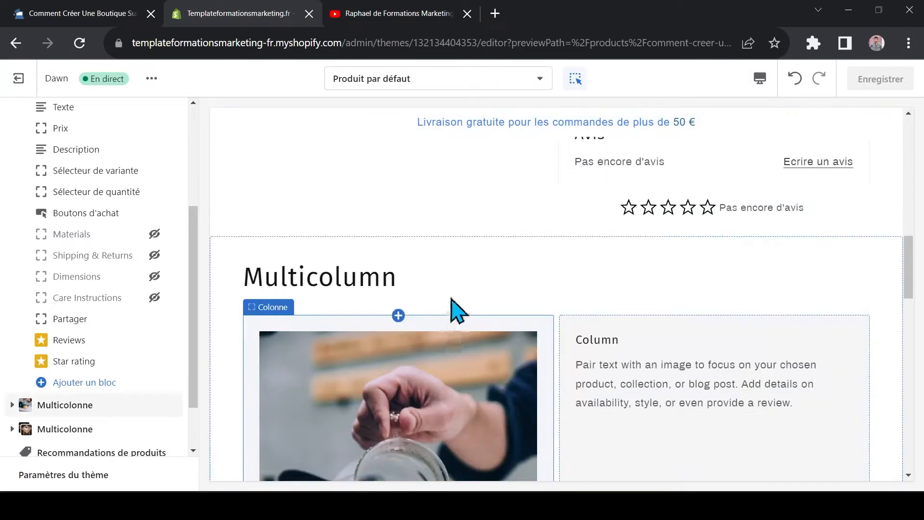
{"action": "scroll", "coordinate": [578, 328], "scroll_direction": "down", "scroll_amount": 2}
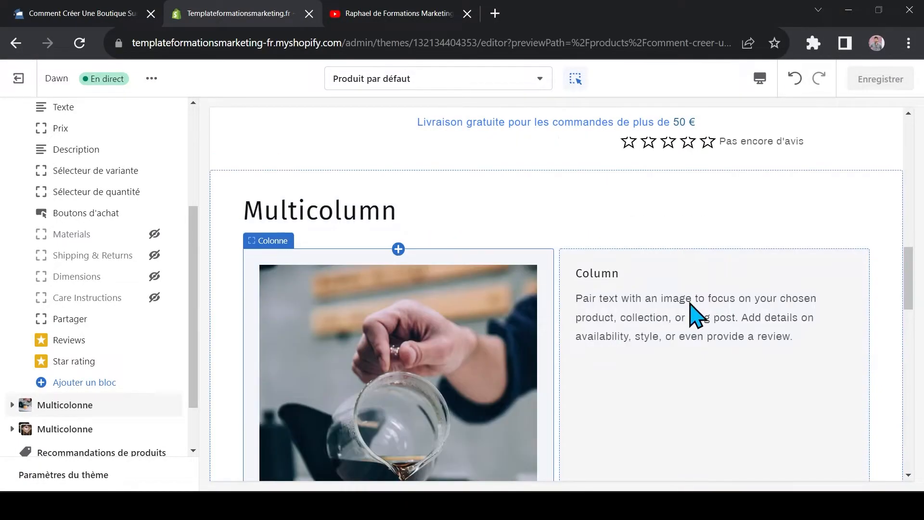
{"action": "scroll", "coordinate": [462, 337], "scroll_direction": "down", "scroll_amount": 4}
{"action": "scroll", "coordinate": [504, 308], "scroll_direction": "down", "scroll_amount": 3}
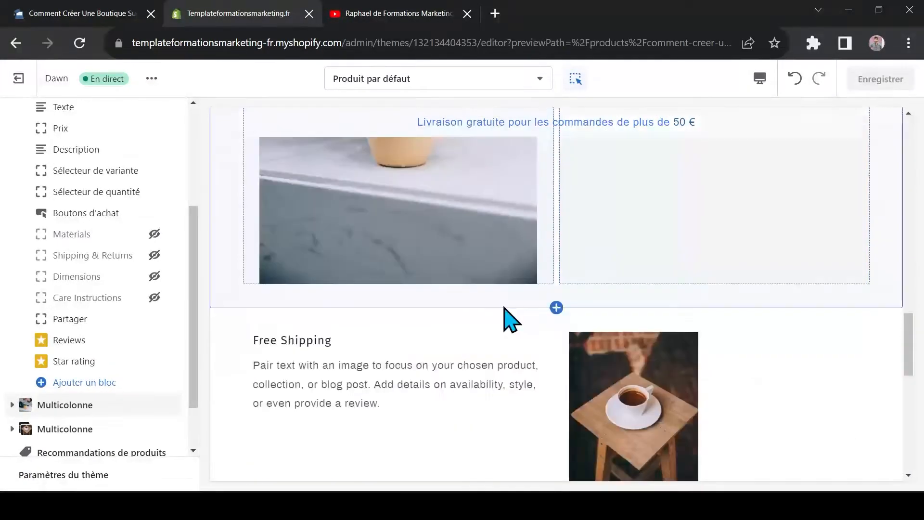
{"action": "scroll", "coordinate": [504, 308], "scroll_direction": "up", "scroll_amount": 16}
Open the Collection par défaut template in the editor
{"action": "left_click", "coordinate": [486, 78]}
{"action": "left_click_drag", "start_coordinate": [545, 171], "coordinate": [545, 193]}
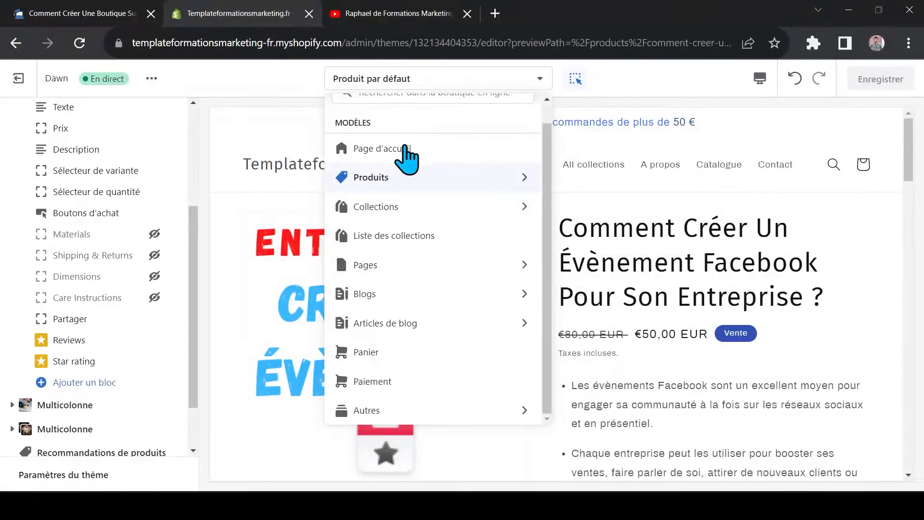
{"action": "left_click", "coordinate": [394, 210]}
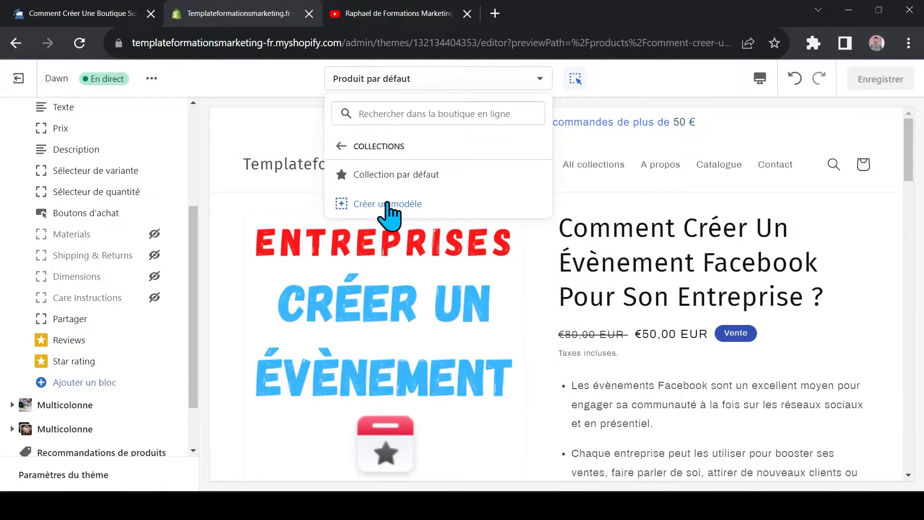
{"action": "left_click", "coordinate": [404, 174]}
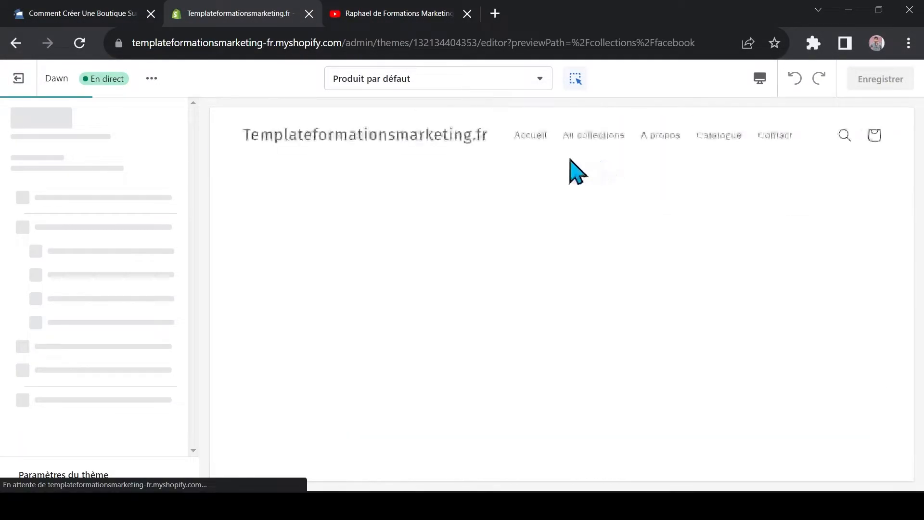
Examine the default collection page preview, from the Facebook collection banner to the filters and product grid
{"action": "scroll", "coordinate": [409, 336], "scroll_direction": "down", "scroll_amount": 1}
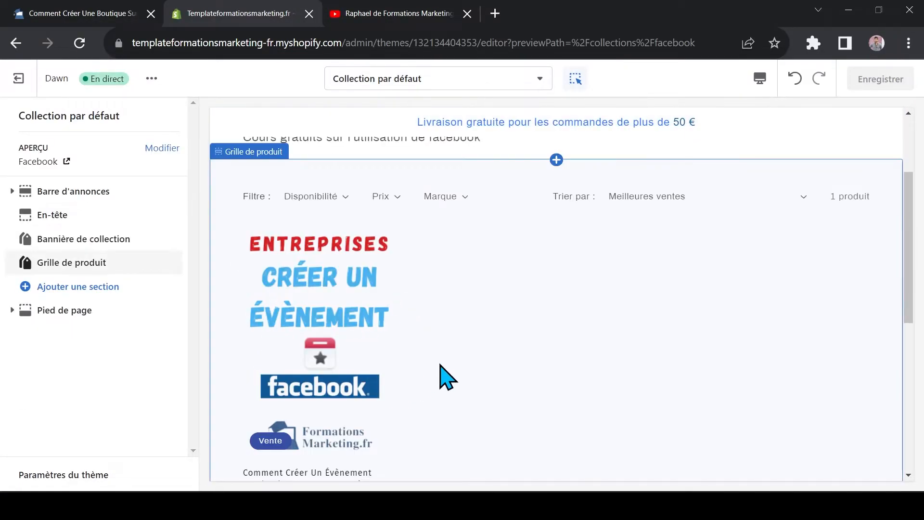
{"action": "scroll", "coordinate": [346, 359], "scroll_direction": "down", "scroll_amount": 3}
{"action": "scroll", "coordinate": [347, 371], "scroll_direction": "up", "scroll_amount": 5}
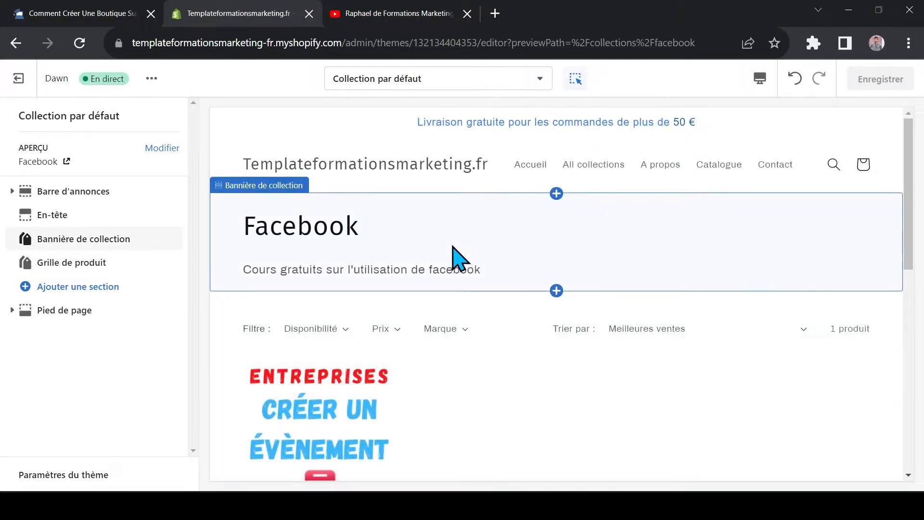
{"action": "scroll", "coordinate": [295, 342], "scroll_direction": "down", "scroll_amount": 3}
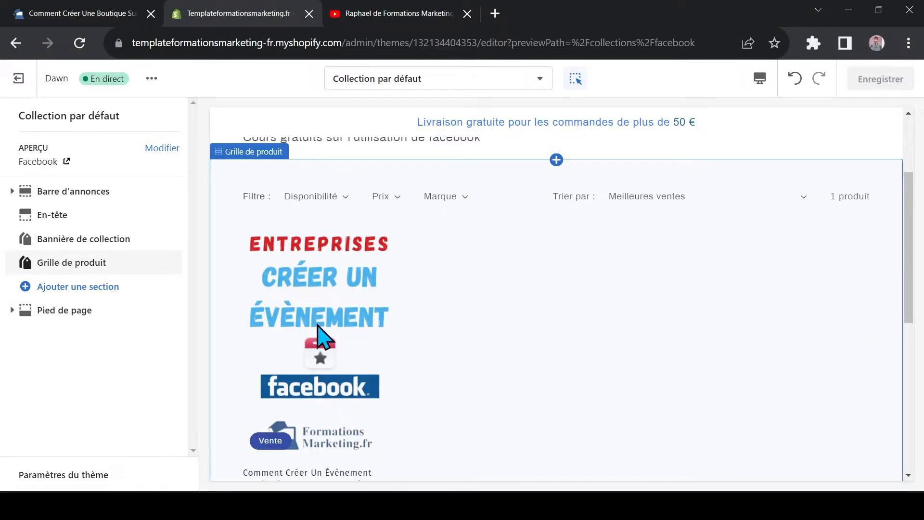
{"action": "scroll", "coordinate": [368, 441], "scroll_direction": "up", "scroll_amount": 1}
{"action": "scroll", "coordinate": [470, 232], "scroll_direction": "down", "scroll_amount": 3}
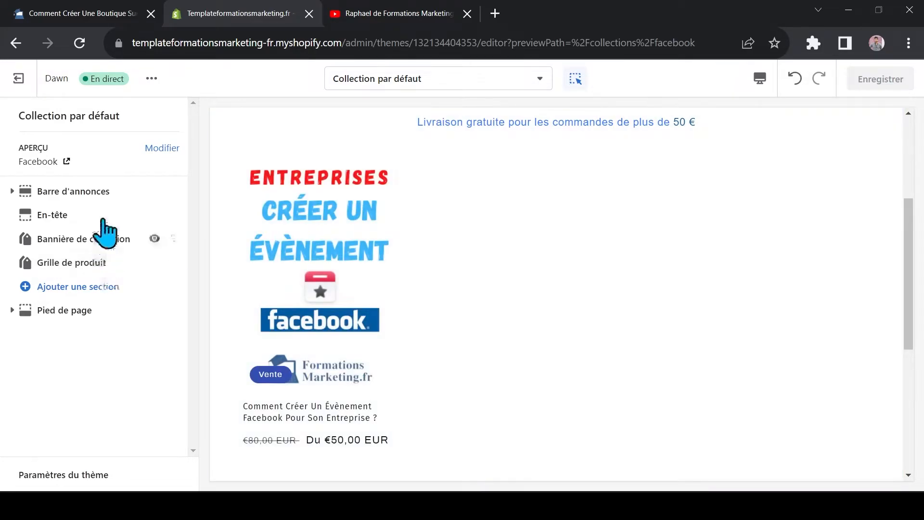
Open the settings of the collection page's Grille de produit section
{"action": "left_click", "coordinate": [506, 279]}
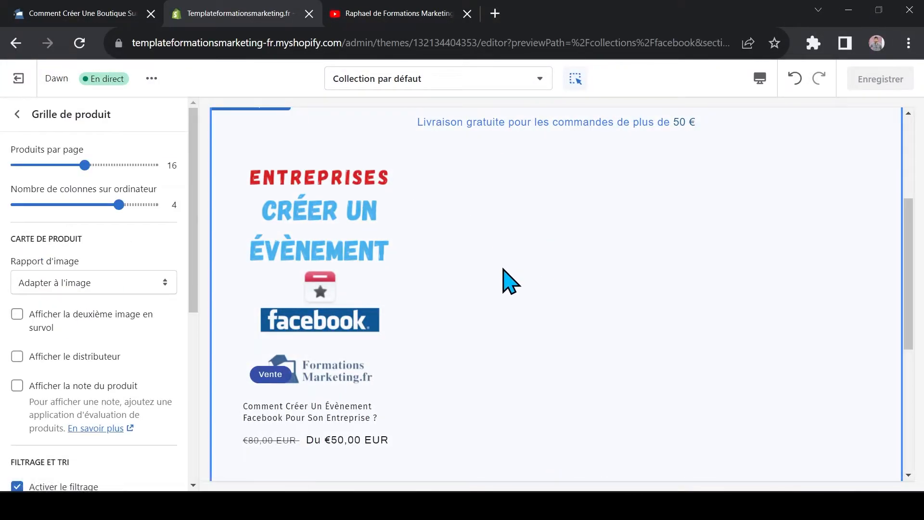
{"action": "scroll", "coordinate": [502, 268], "scroll_direction": "up", "scroll_amount": 5}
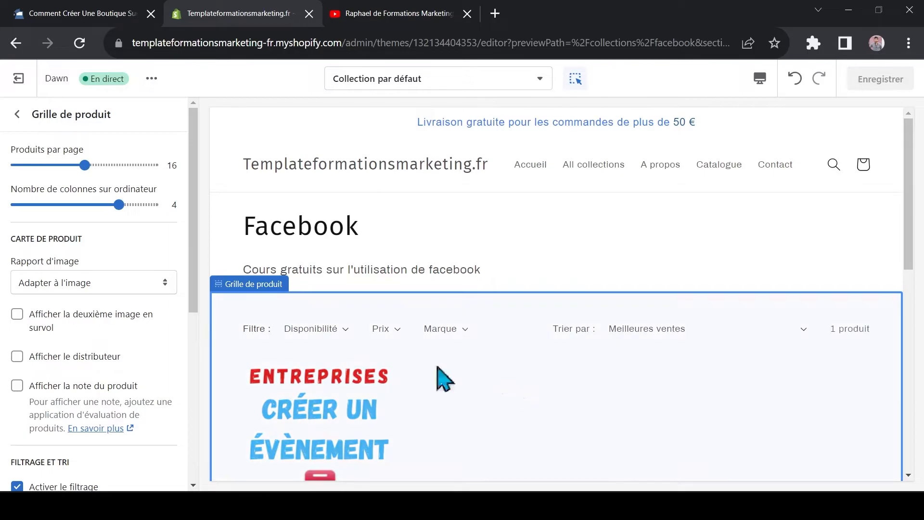
{"action": "left_click", "coordinate": [17, 114]}
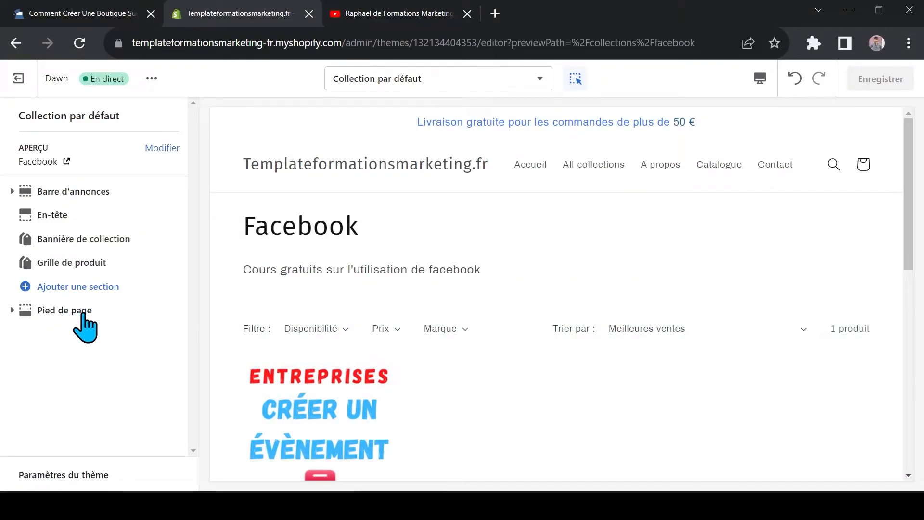
{"action": "left_click", "coordinate": [82, 263]}
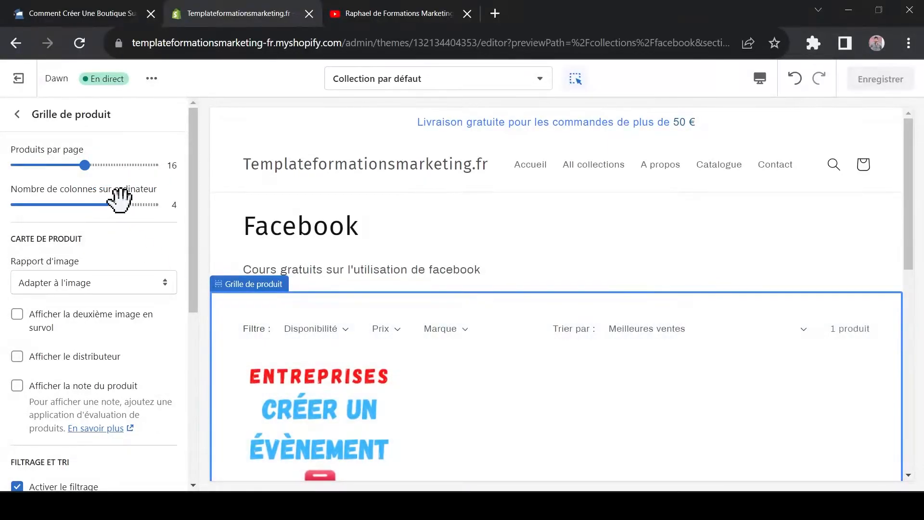
{"action": "scroll", "coordinate": [367, 427], "scroll_direction": "down", "scroll_amount": 1}
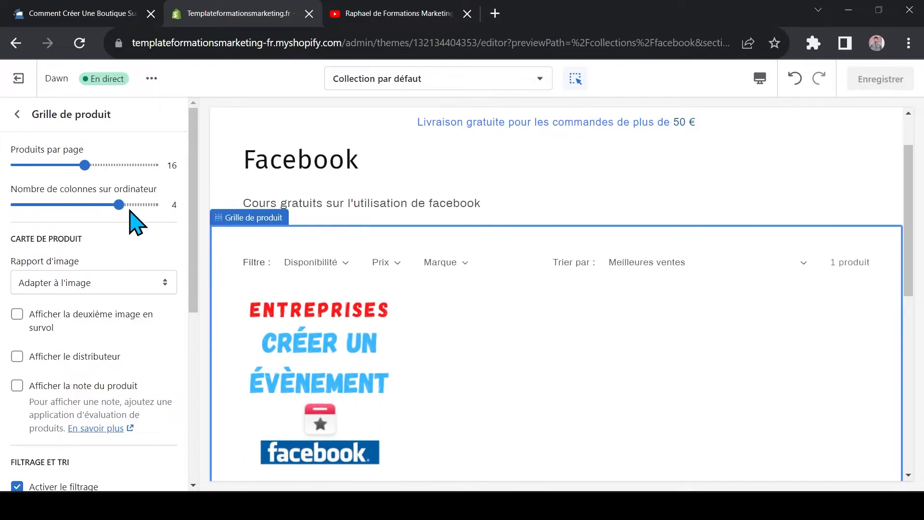
Try 2 desktop columns for the product grid, set the number to 5, and check the preview
{"action": "left_click_drag", "start_coordinate": [119, 204], "coordinate": [62, 203]}
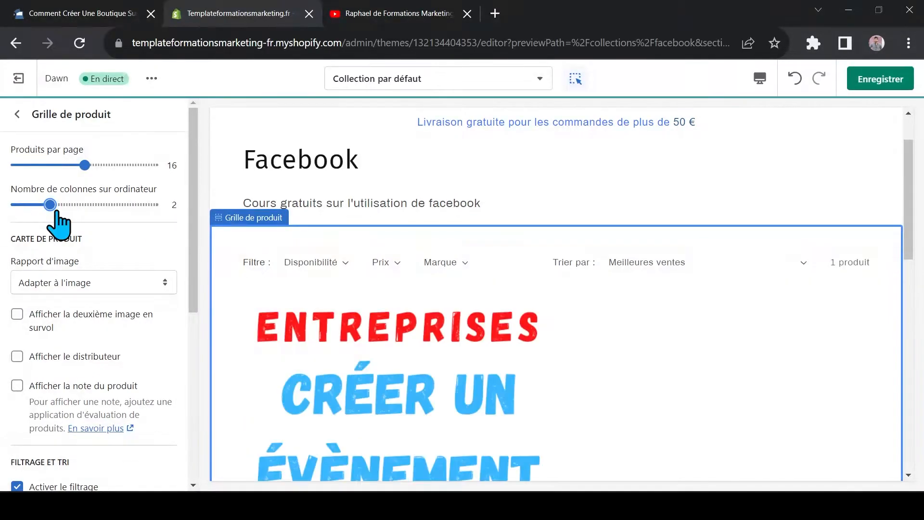
{"action": "scroll", "coordinate": [324, 349], "scroll_direction": "down", "scroll_amount": 4}
{"action": "scroll", "coordinate": [325, 347], "scroll_direction": "up", "scroll_amount": 4}
{"action": "left_click_drag", "start_coordinate": [49, 204], "coordinate": [152, 206]}
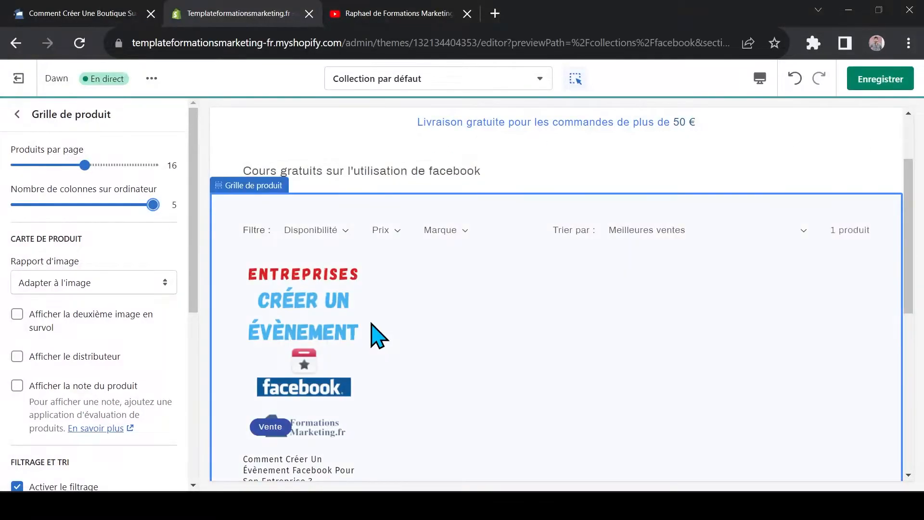
{"action": "scroll", "coordinate": [403, 328], "scroll_direction": "down", "scroll_amount": 1}
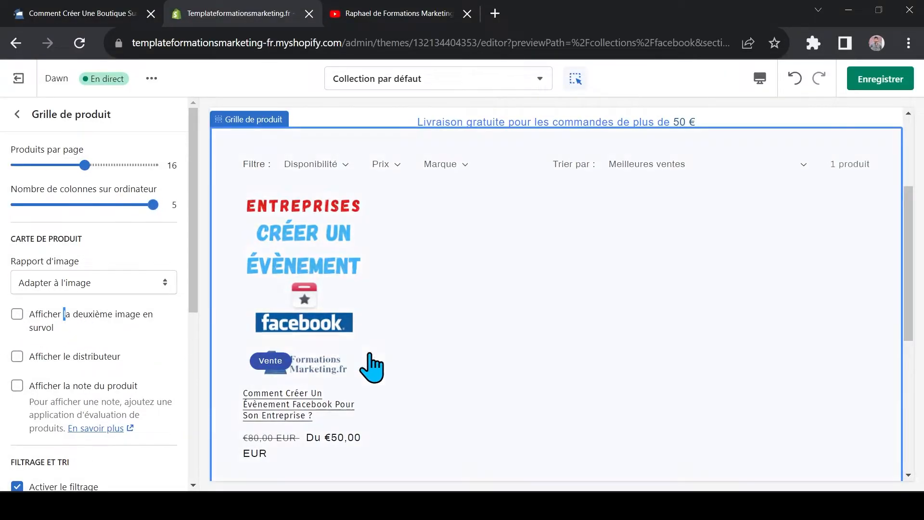
Try displaying the second product image on hover in the product cards and turn the option off again
{"action": "left_click", "coordinate": [22, 318]}
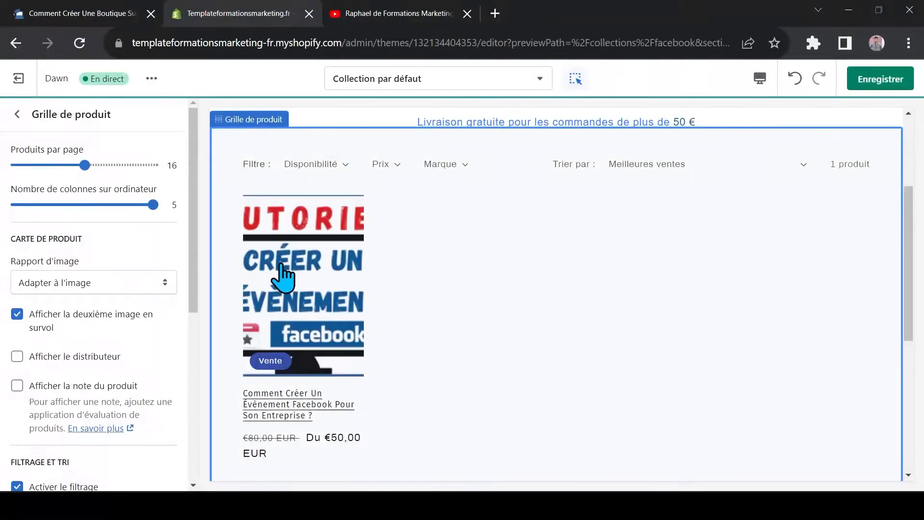
{"action": "left_click", "coordinate": [19, 316]}
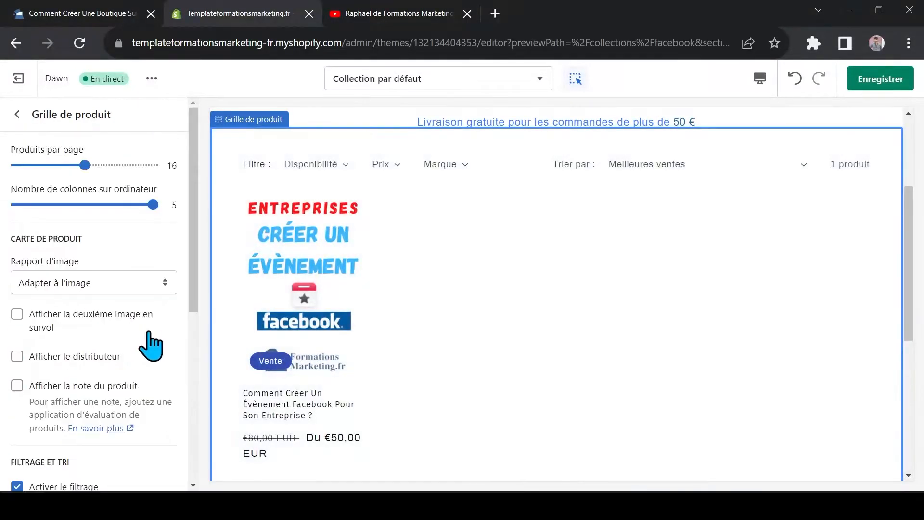
Set the product grid's number of columns on mobile to 1 colonne
{"action": "scroll", "coordinate": [194, 171], "scroll_direction": "down", "scroll_amount": 1}
{"action": "left_click_drag", "start_coordinate": [192, 164], "coordinate": [169, 301]}
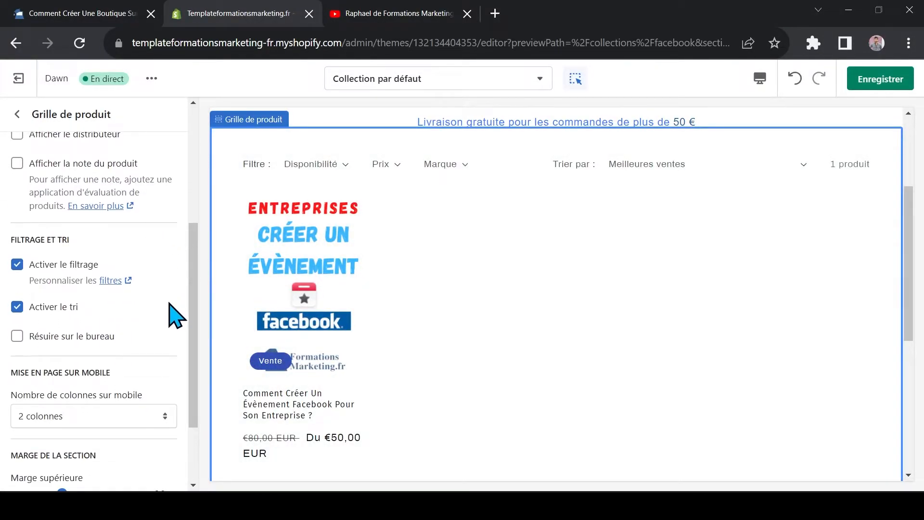
{"action": "scroll", "coordinate": [194, 235], "scroll_direction": "down", "scroll_amount": 1}
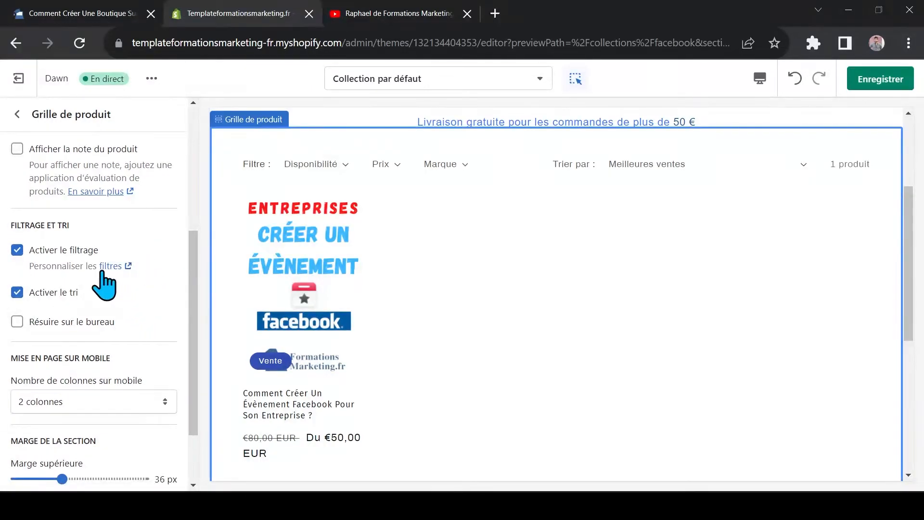
{"action": "scroll", "coordinate": [200, 252], "scroll_direction": "down", "scroll_amount": 3}
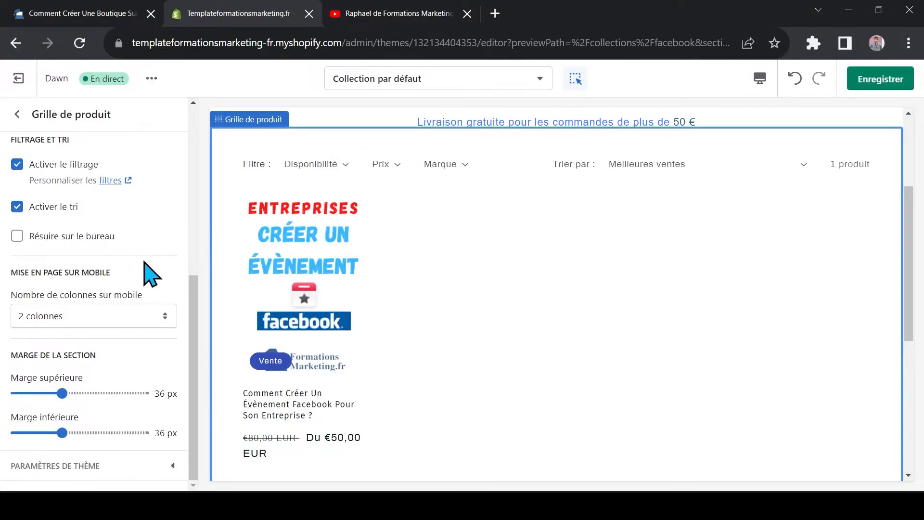
{"action": "left_click_drag", "start_coordinate": [15, 268], "coordinate": [103, 269]}
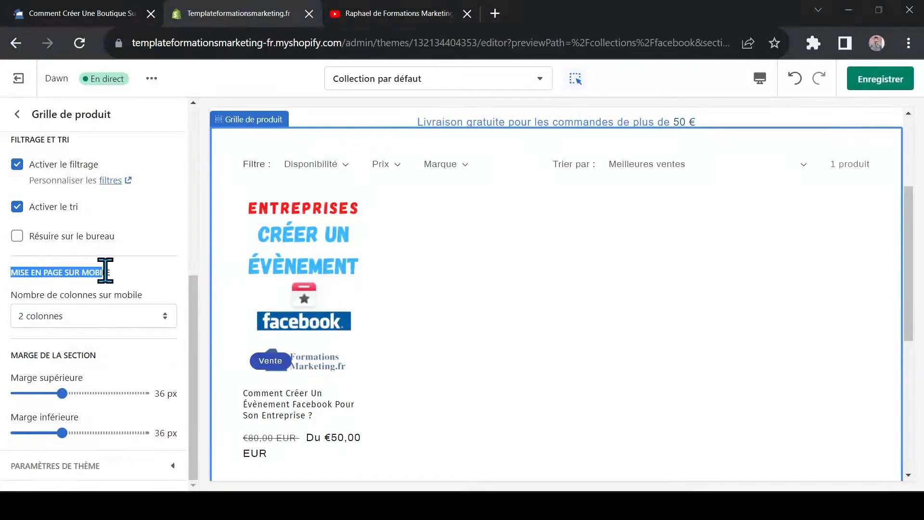
{"action": "left_click", "coordinate": [112, 318]}
{"action": "left_click", "coordinate": [111, 318]}
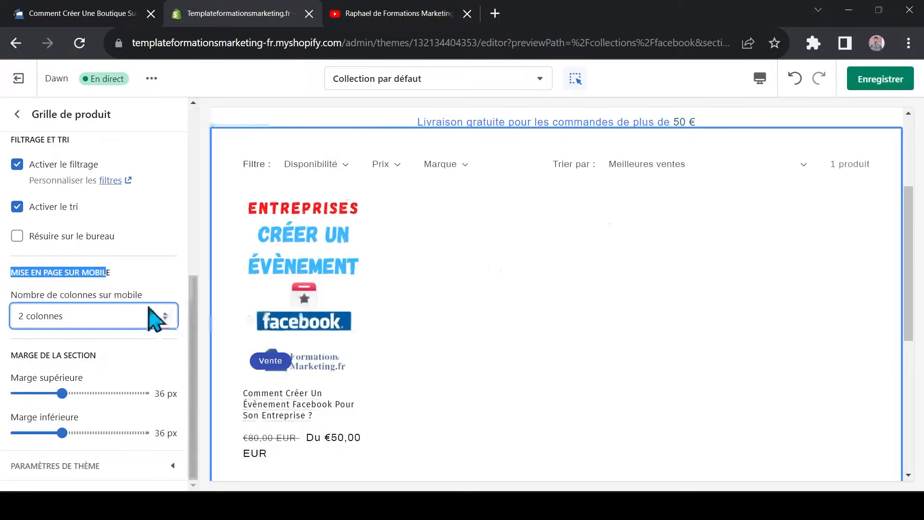
{"action": "left_click", "coordinate": [45, 326]}
{"action": "left_click", "coordinate": [48, 333]}
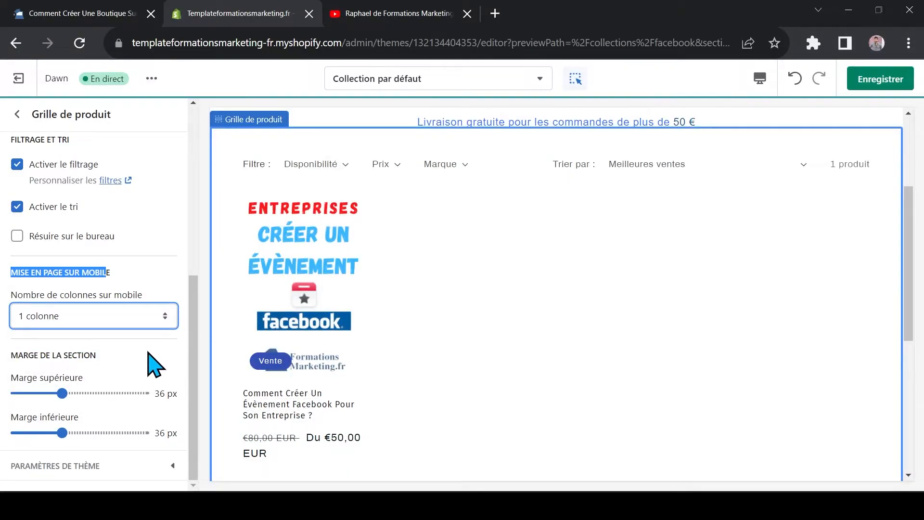
Check the one-column product grid in the mobile preview and return to the desktop preview
{"action": "left_click", "coordinate": [761, 81]}
{"action": "left_click", "coordinate": [800, 114]}
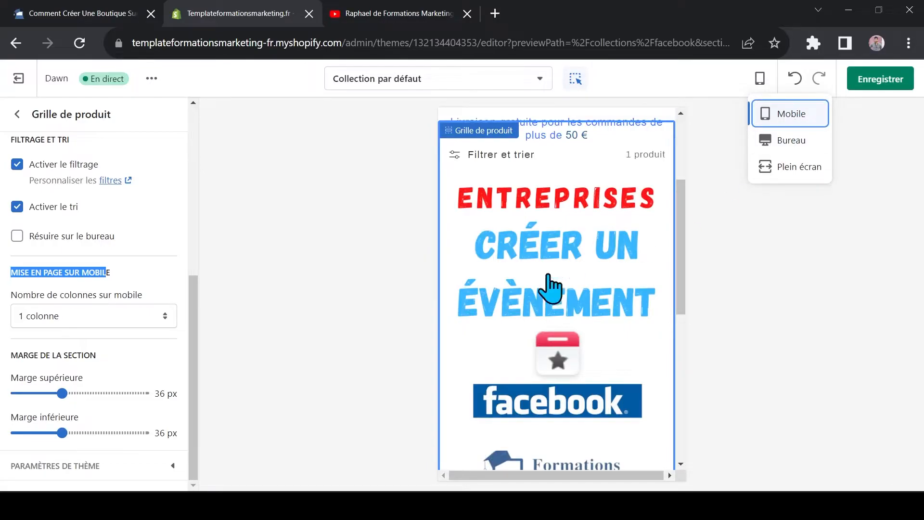
{"action": "mouse_move", "coordinate": [683, 187]}
{"action": "left_mouse_down"}
{"action": "mouse_move", "coordinate": [687, 235]}
{"action": "mouse_move", "coordinate": [690, 177]}
{"action": "left_mouse_up"}
{"action": "left_click", "coordinate": [28, 320]}
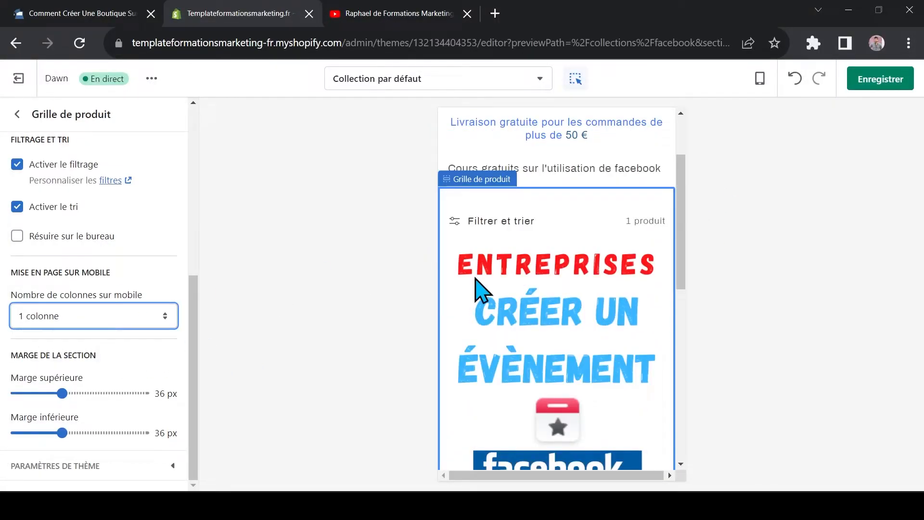
{"action": "left_click", "coordinate": [760, 79]}
{"action": "left_click", "coordinate": [790, 140]}
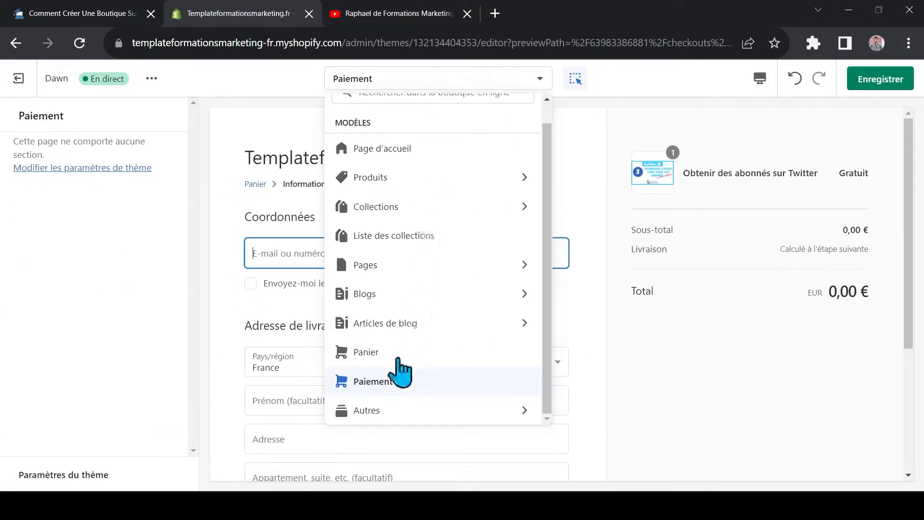
Switch to the Paiement template and review the primary and secondary colours in the theme settings
{"action": "left_click", "coordinate": [384, 383]}
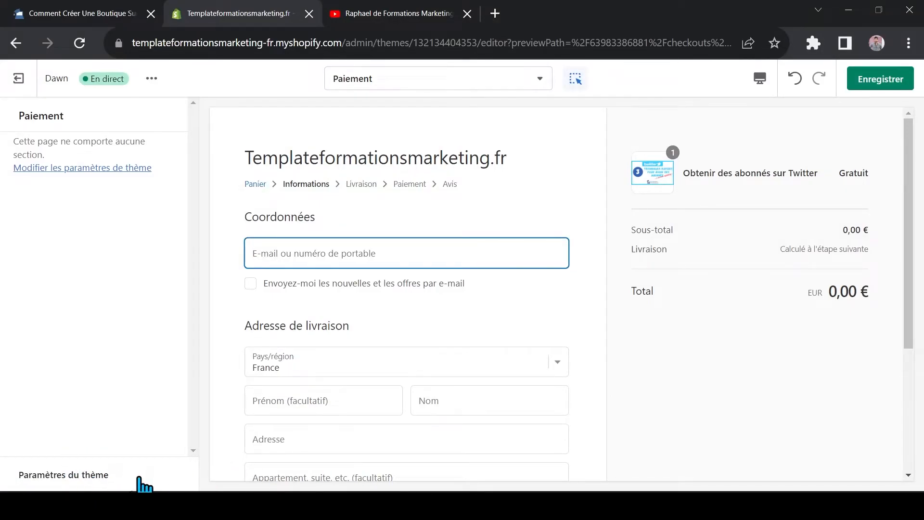
{"action": "left_click", "coordinate": [88, 476]}
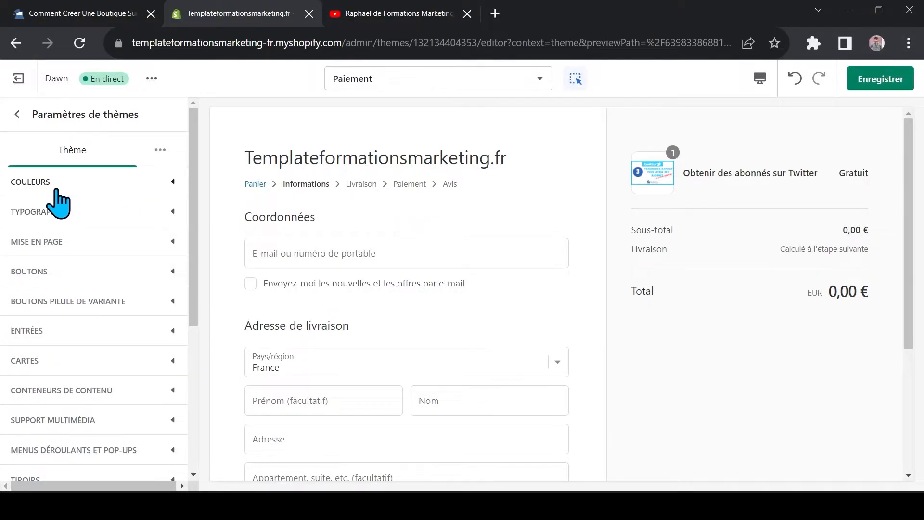
{"action": "left_click", "coordinate": [46, 185]}
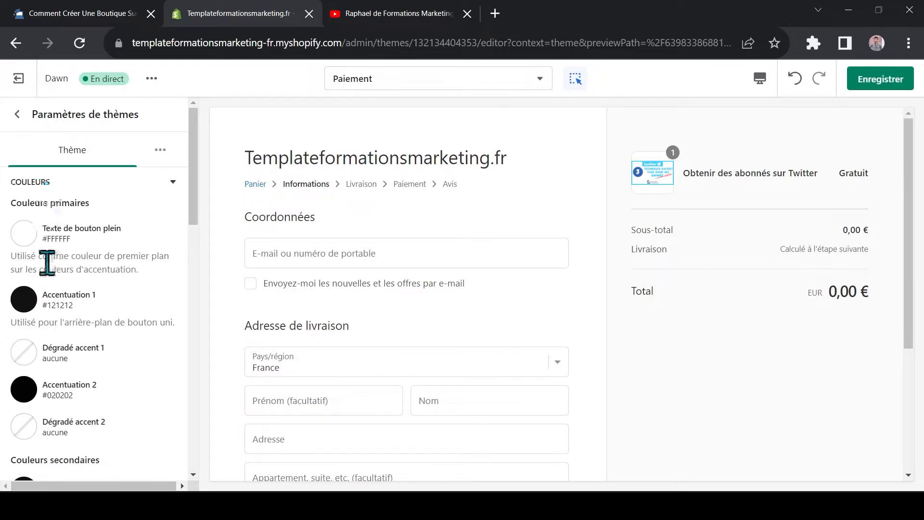
{"action": "scroll", "coordinate": [29, 226], "scroll_direction": "down", "scroll_amount": 2}
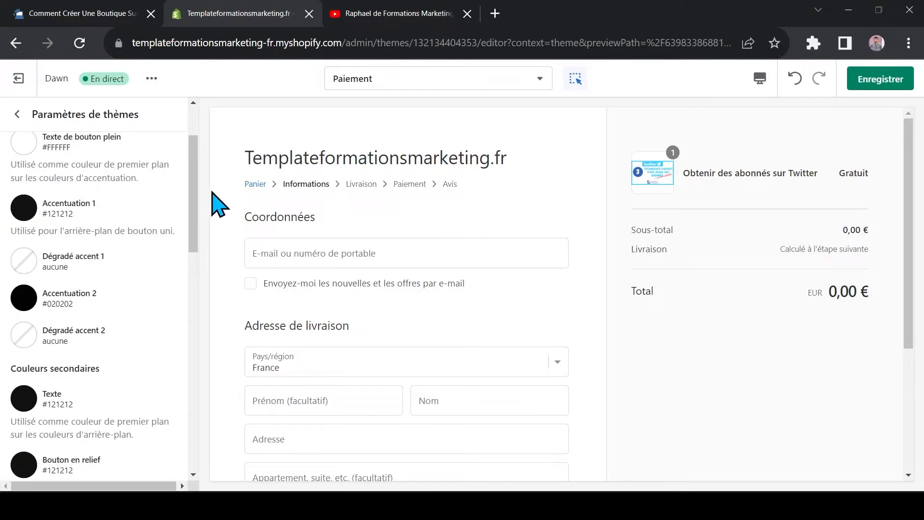
{"action": "scroll", "coordinate": [198, 188], "scroll_direction": "down", "scroll_amount": 3}
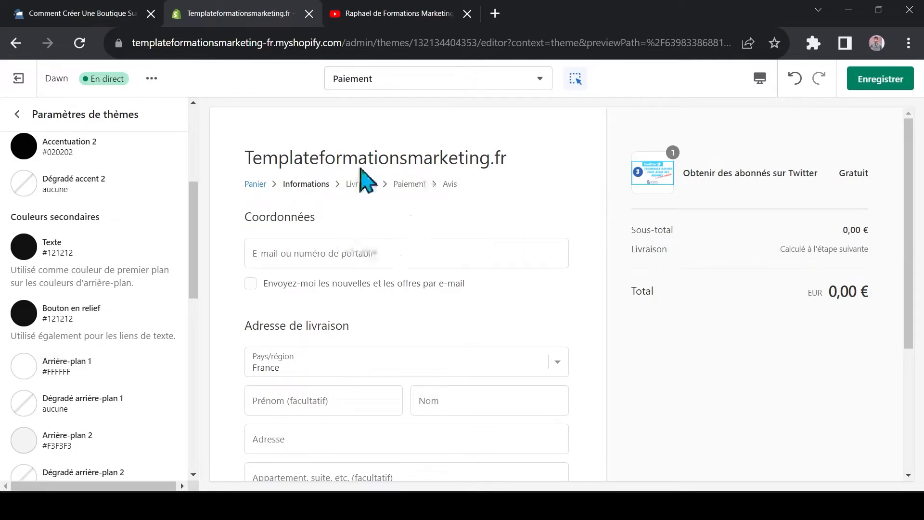
{"action": "left_click_drag", "start_coordinate": [189, 197], "coordinate": [199, 178]}
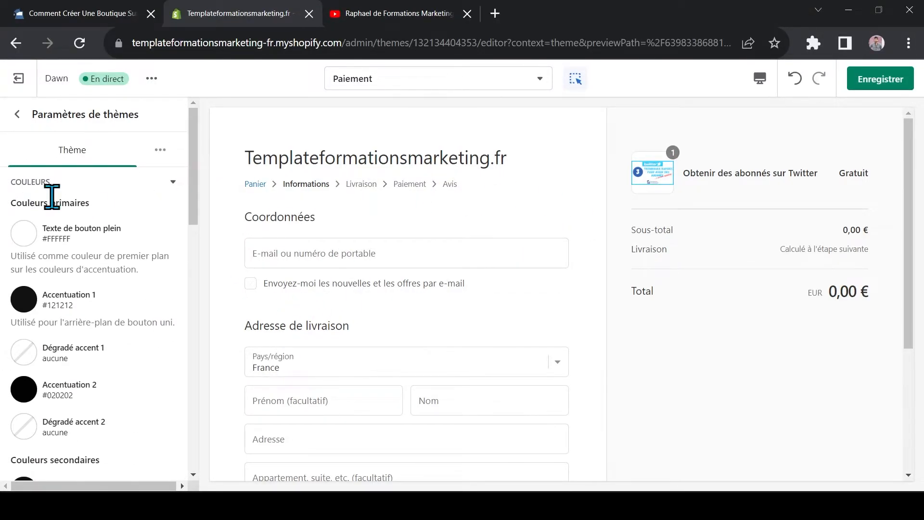
{"action": "left_click", "coordinate": [174, 182]}
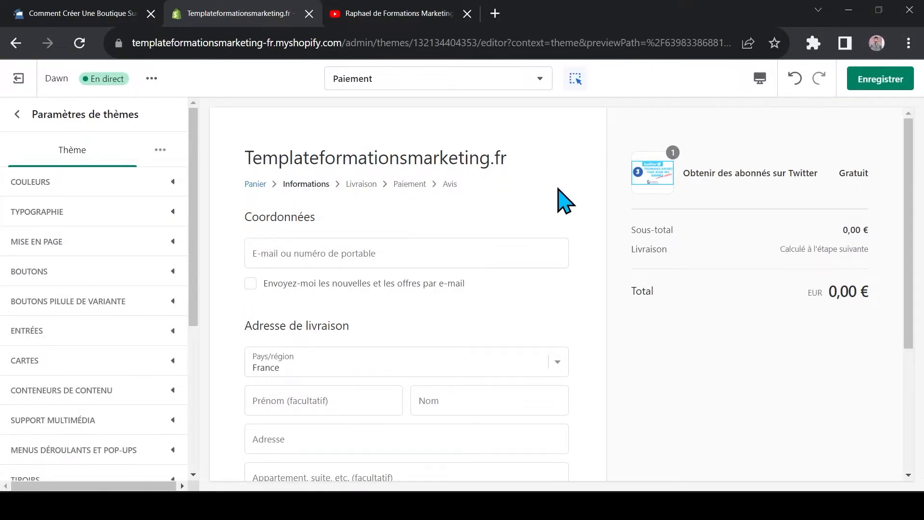
Open the font selection for the headings (Titres) in the Typographie theme settings
{"action": "left_click", "coordinate": [48, 211]}
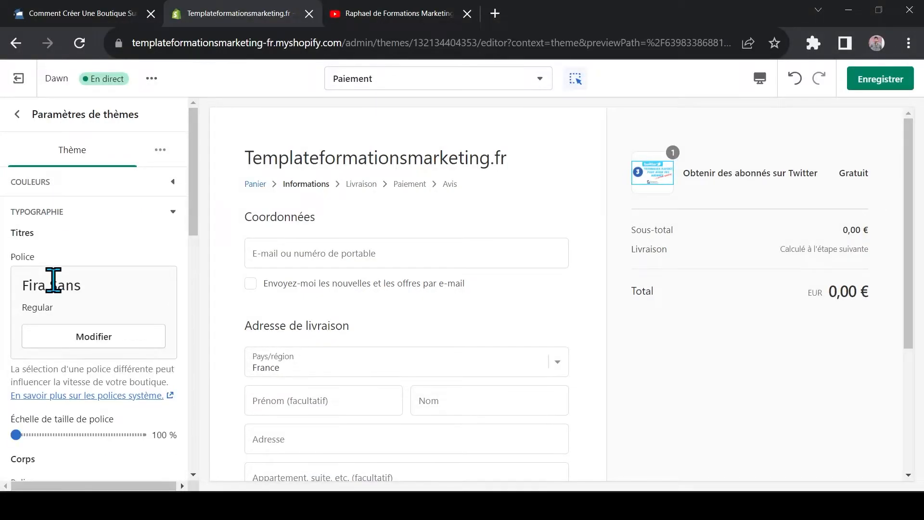
{"action": "scroll", "coordinate": [73, 270], "scroll_direction": "down", "scroll_amount": 1}
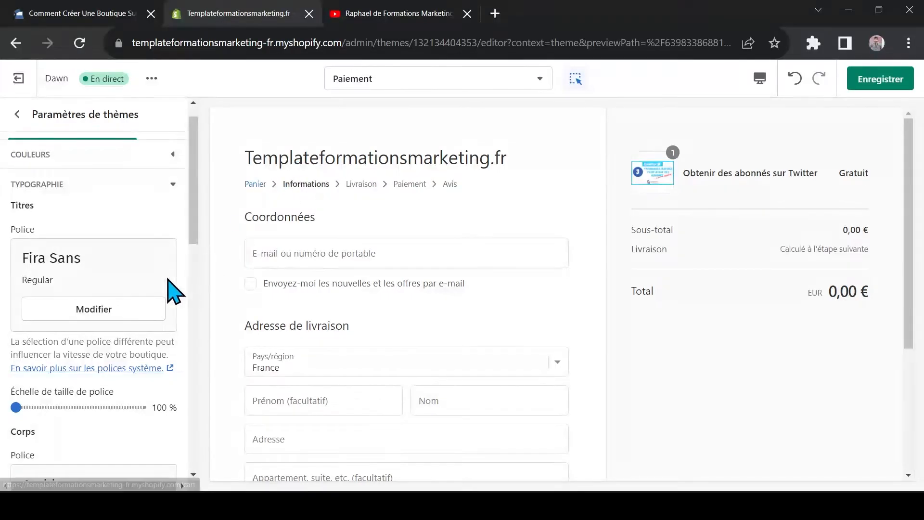
{"action": "left_click", "coordinate": [73, 299]}
Switch the preview to the Page d'accueil and show its Présentation heading
{"action": "left_click", "coordinate": [419, 85]}
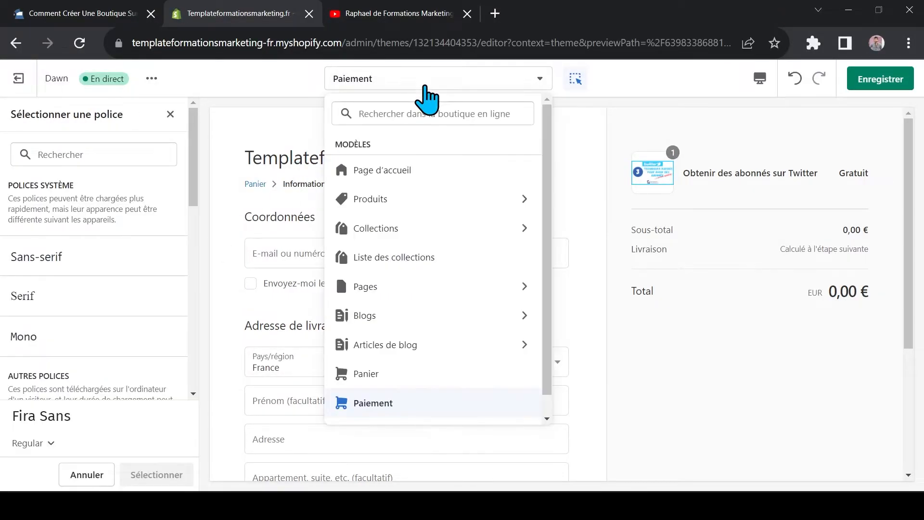
{"action": "left_click", "coordinate": [378, 173]}
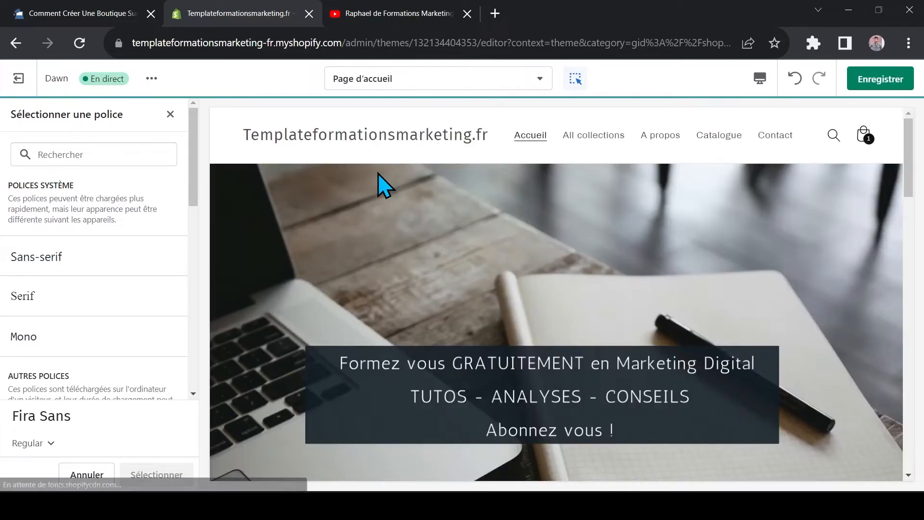
{"action": "scroll", "coordinate": [357, 279], "scroll_direction": "down", "scroll_amount": 2}
{"action": "scroll", "coordinate": [363, 292], "scroll_direction": "down", "scroll_amount": 4}
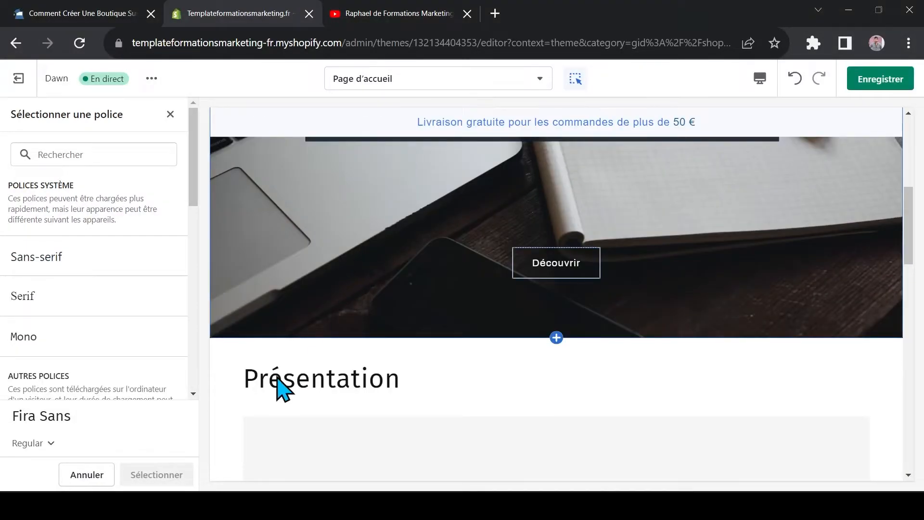
Try the Anonymous Pro font for the headings and check it on the home page's Présentation title
{"action": "scroll", "coordinate": [37, 310], "scroll_direction": "down", "scroll_amount": 6}
{"action": "left_click", "coordinate": [43, 317]}
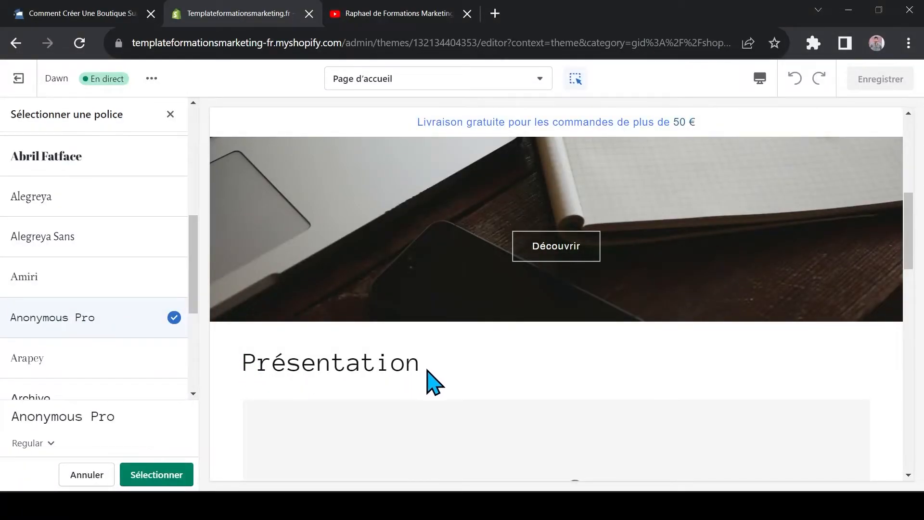
{"action": "scroll", "coordinate": [51, 291], "scroll_direction": "down", "scroll_amount": 2}
{"action": "scroll", "coordinate": [96, 317], "scroll_direction": "up", "scroll_amount": 1}
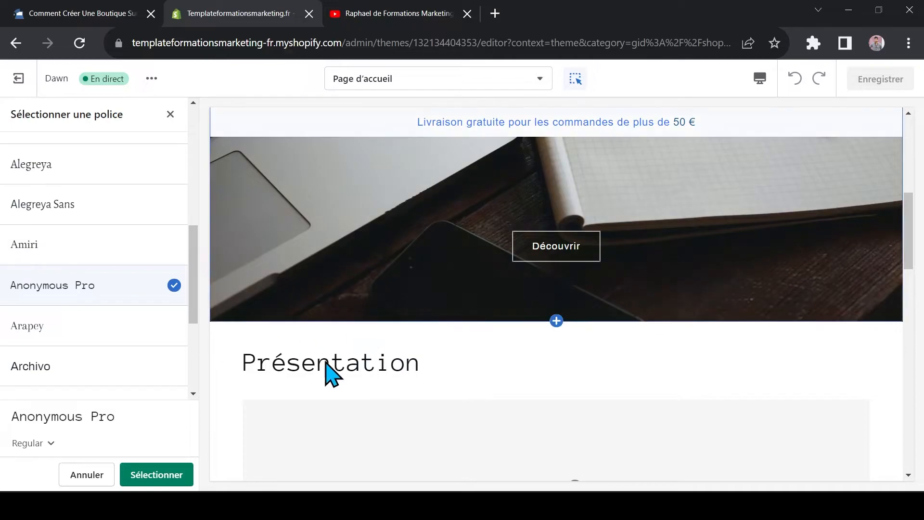
{"action": "scroll", "coordinate": [80, 316], "scroll_direction": "up", "scroll_amount": 5}
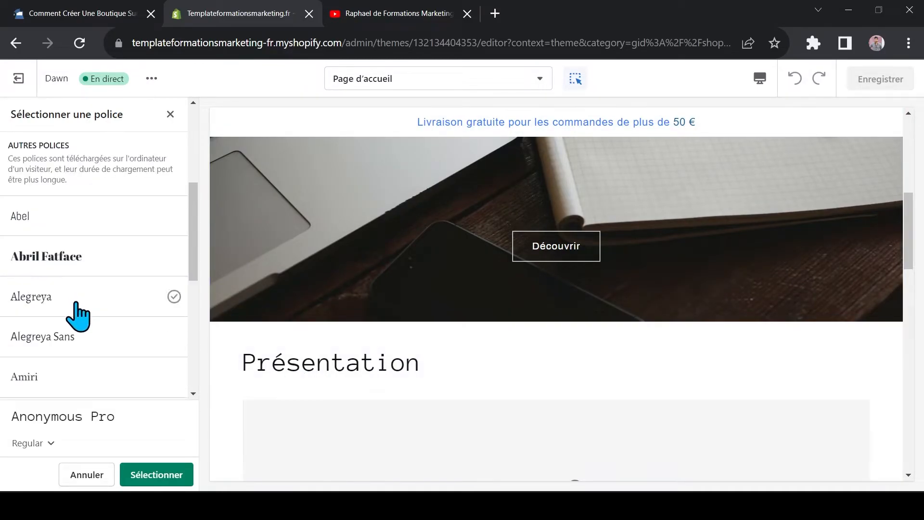
{"action": "scroll", "coordinate": [89, 354], "scroll_direction": "down", "scroll_amount": 4}
{"action": "left_click_drag", "start_coordinate": [194, 217], "coordinate": [194, 261]}
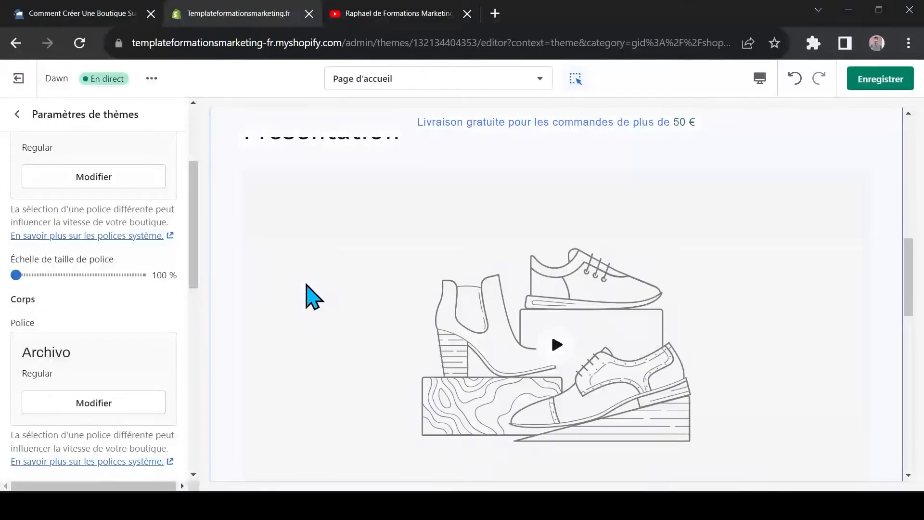
Open the Facebook event product's page from the home page's featured collection and view its title and description
{"action": "scroll", "coordinate": [330, 274], "scroll_direction": "down", "scroll_amount": 6}
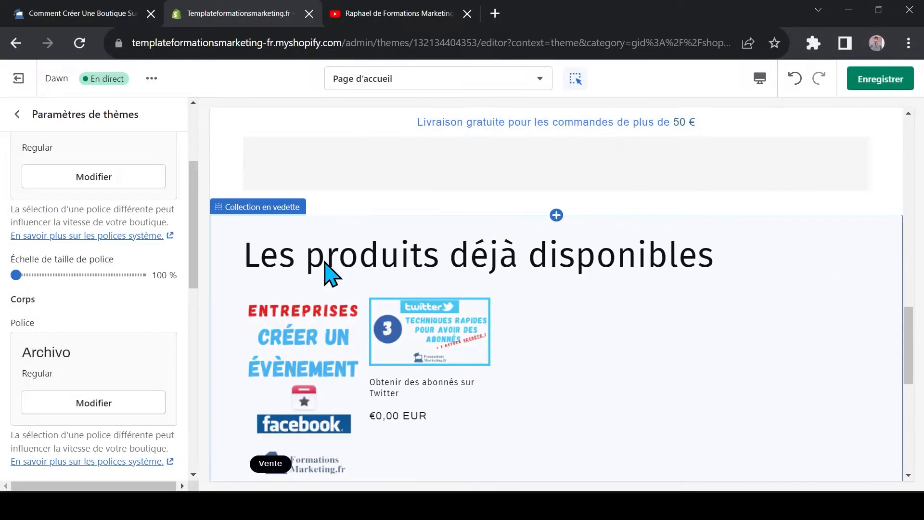
{"action": "left_click", "coordinate": [331, 276]}
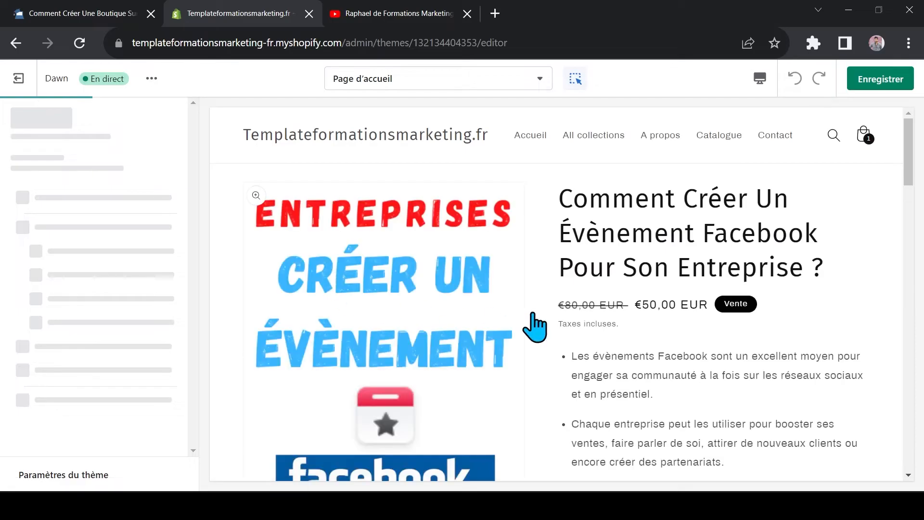
{"action": "scroll", "coordinate": [724, 329], "scroll_direction": "down", "scroll_amount": 1}
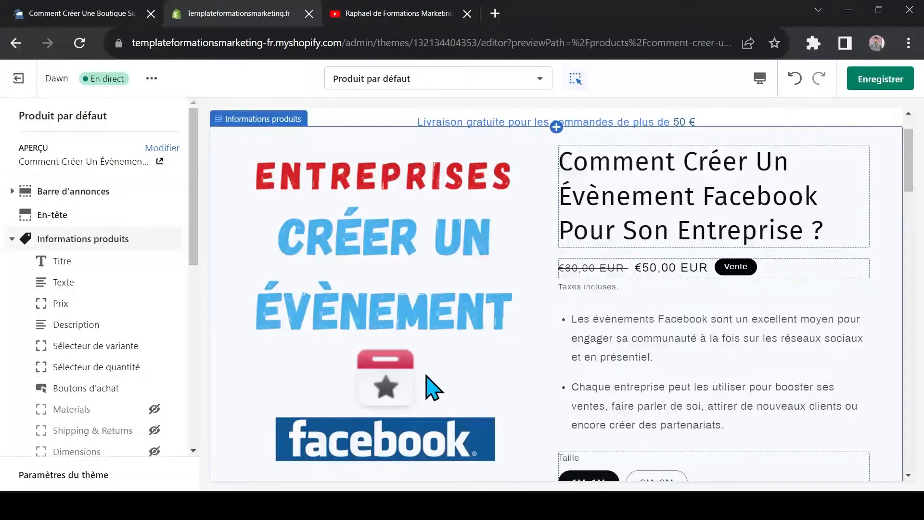
Open the Typographie theme settings and go to the body text's (Corps) font size scale
{"action": "left_click", "coordinate": [80, 475]}
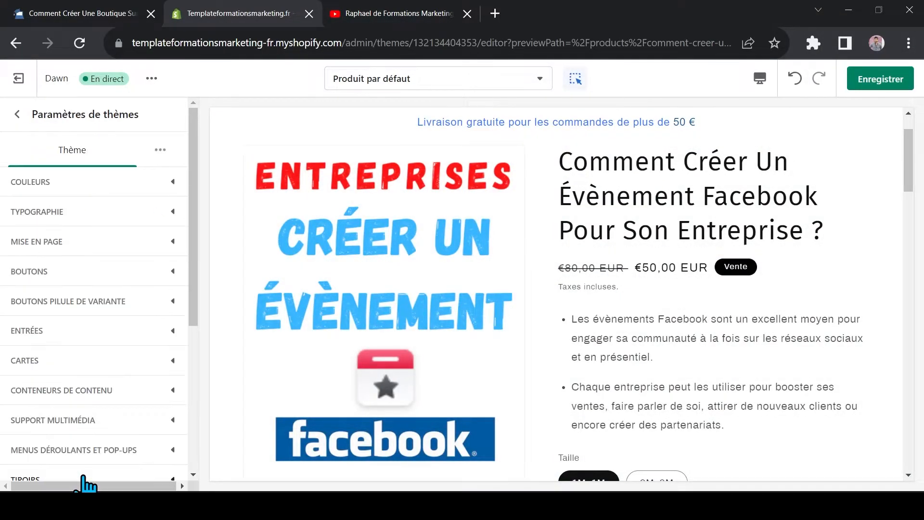
{"action": "left_click", "coordinate": [104, 214]}
{"action": "scroll", "coordinate": [87, 192], "scroll_direction": "down", "scroll_amount": 5}
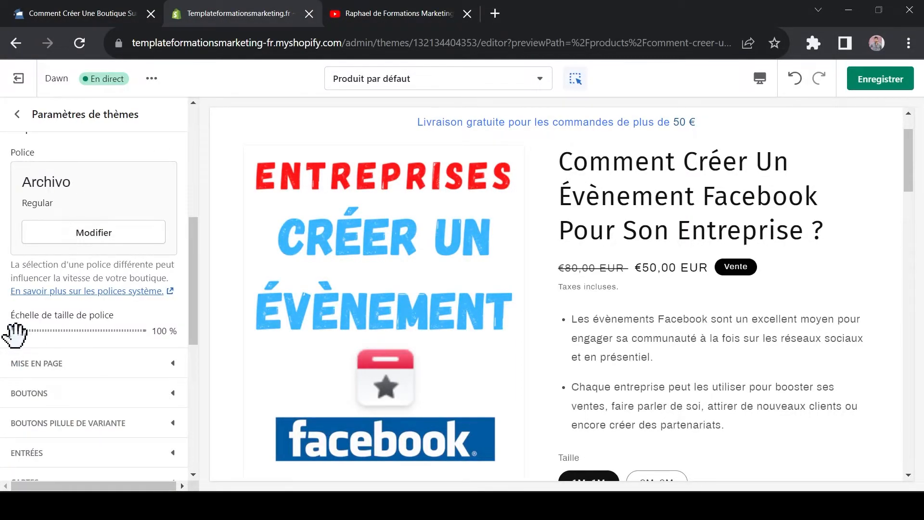
Try a 115 % font size scale for the body text, reset it to 100 %, and close the Typographie settings
{"action": "left_click_drag", "start_coordinate": [19, 330], "coordinate": [79, 331]}
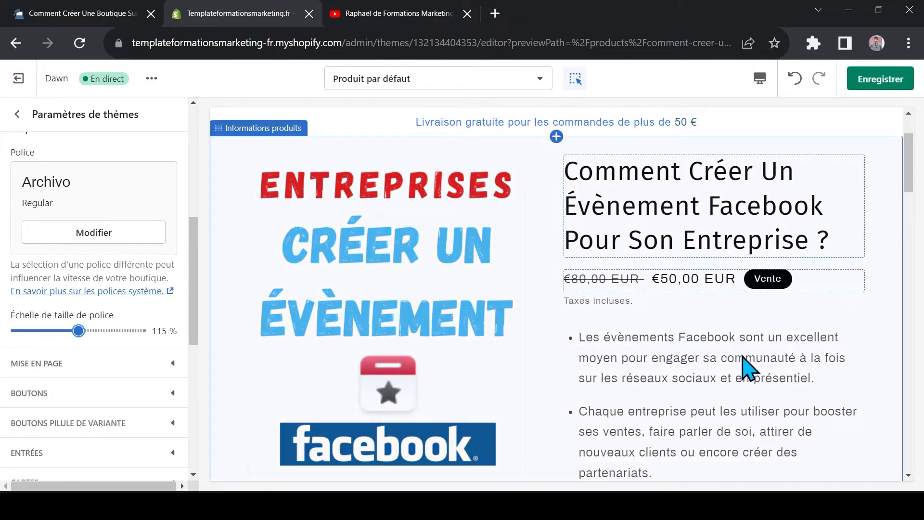
{"action": "left_click_drag", "start_coordinate": [79, 330], "coordinate": [5, 324]}
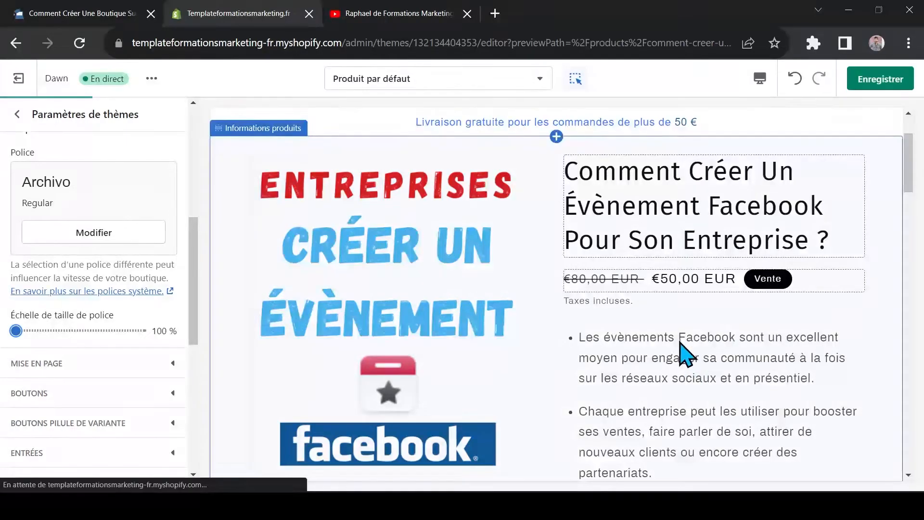
{"action": "scroll", "coordinate": [413, 332], "scroll_direction": "down", "scroll_amount": 1}
{"action": "scroll", "coordinate": [679, 337], "scroll_direction": "up", "scroll_amount": 2}
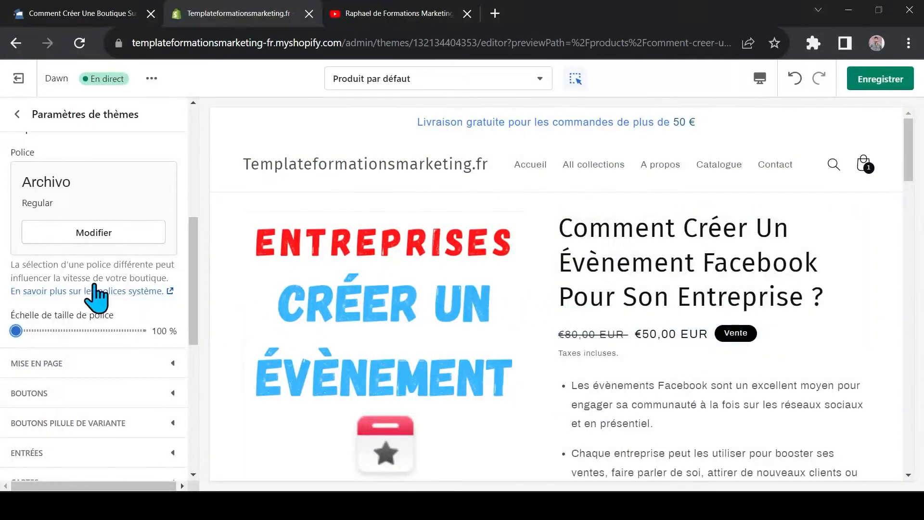
{"action": "scroll", "coordinate": [74, 289], "scroll_direction": "up", "scroll_amount": 6}
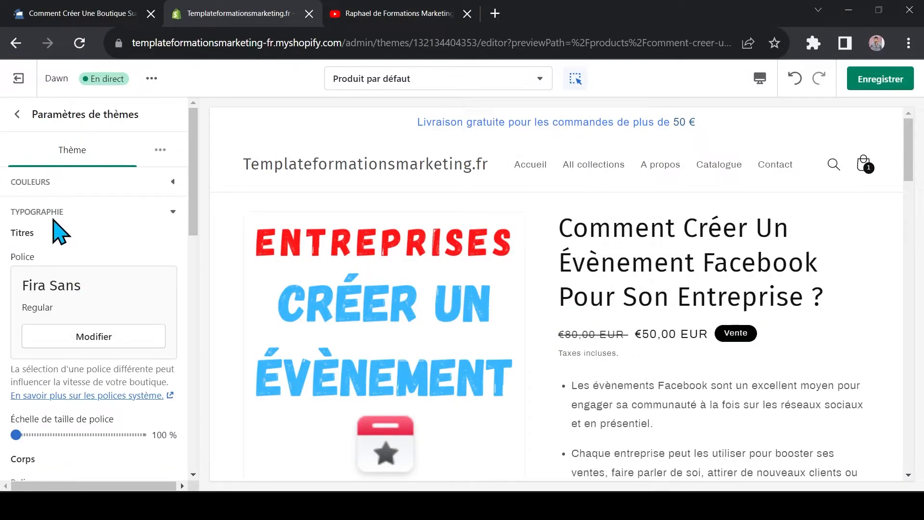
{"action": "left_click", "coordinate": [177, 219]}
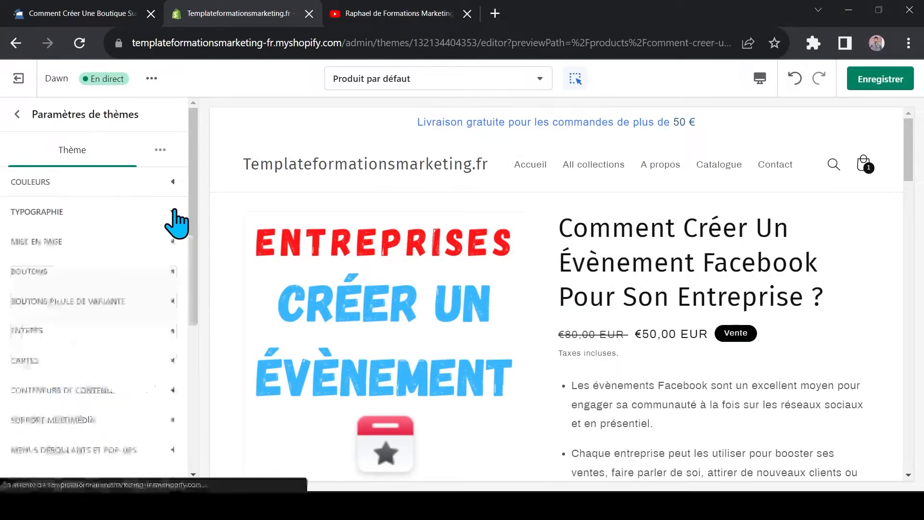
Open the Mise en page theme settings and view the product page in the Plein écran preview, returning to Bureau
{"action": "left_click", "coordinate": [61, 242]}
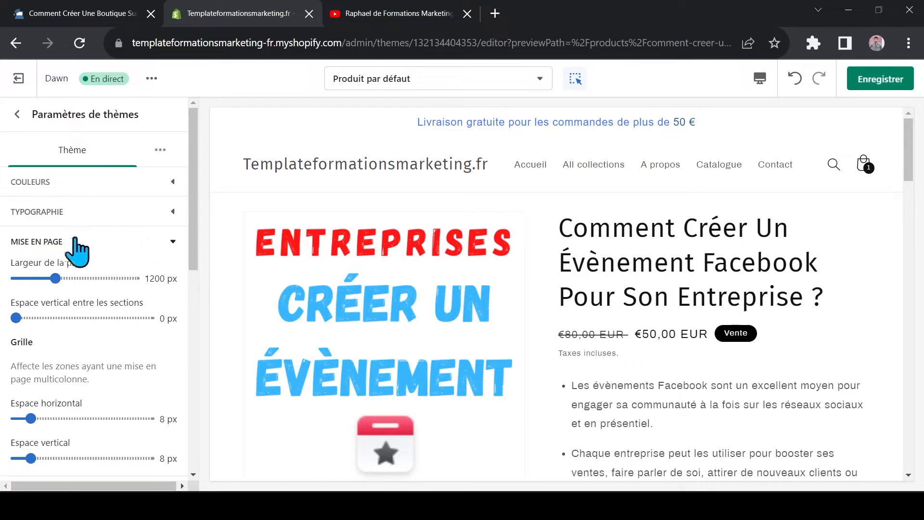
{"action": "scroll", "coordinate": [89, 270], "scroll_direction": "down", "scroll_amount": 2}
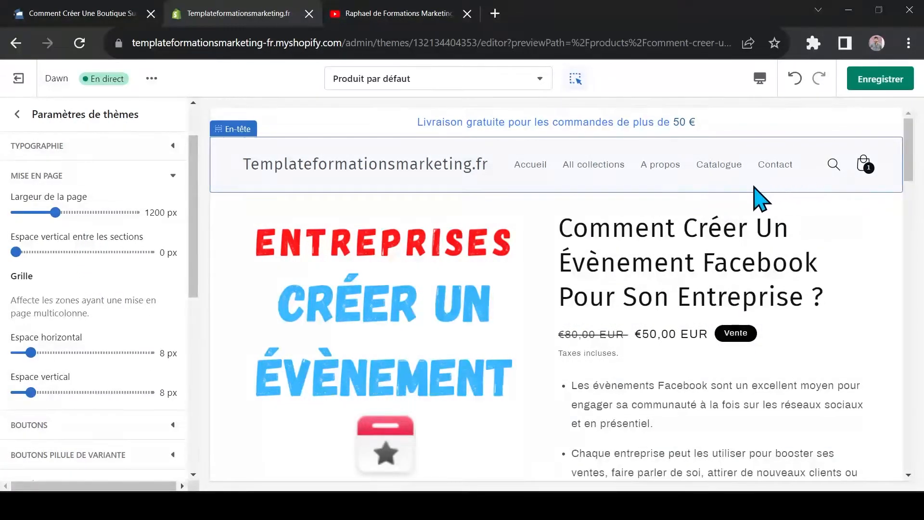
{"action": "left_click", "coordinate": [760, 79]}
{"action": "left_click", "coordinate": [801, 169]}
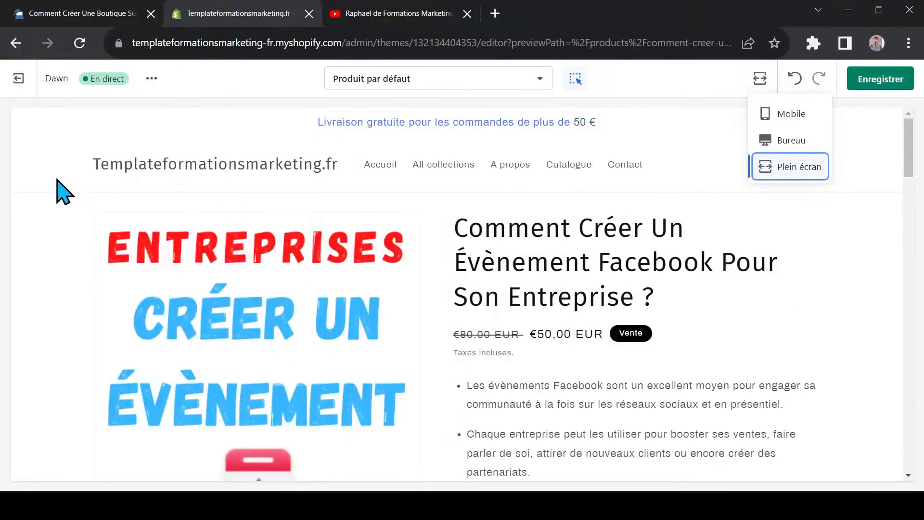
{"action": "left_click", "coordinate": [791, 140]}
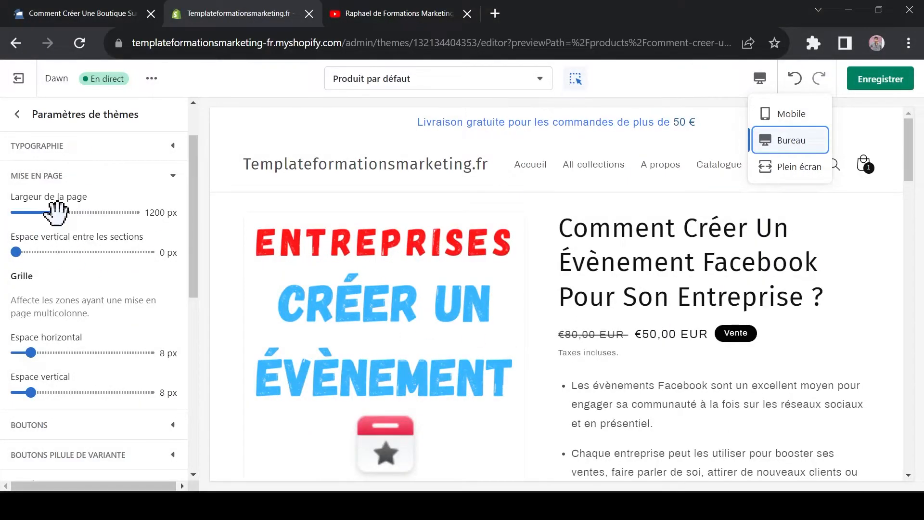
Try a page width of 1000 px and examine the product page in the Plein écran preview, returning to Bureau
{"action": "left_click_drag", "start_coordinate": [39, 211], "coordinate": [16, 212]}
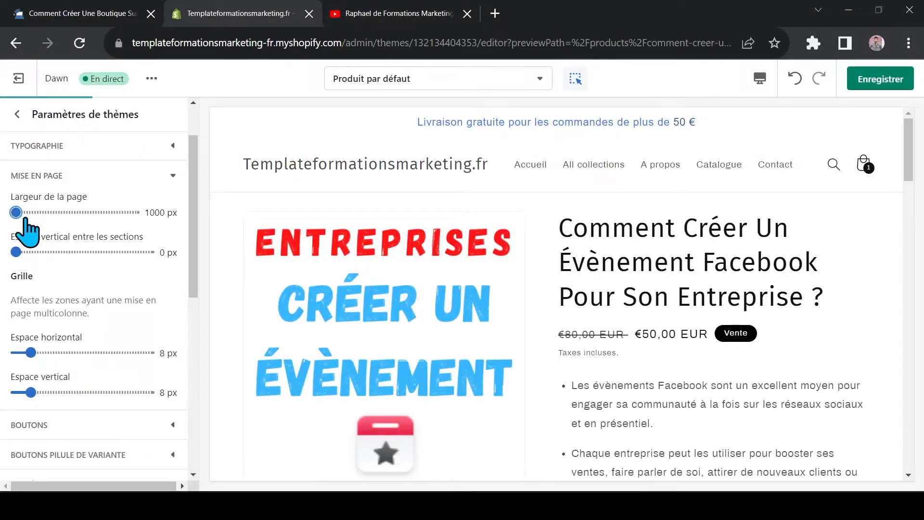
{"action": "left_click", "coordinate": [759, 78]}
{"action": "left_click", "coordinate": [788, 168]}
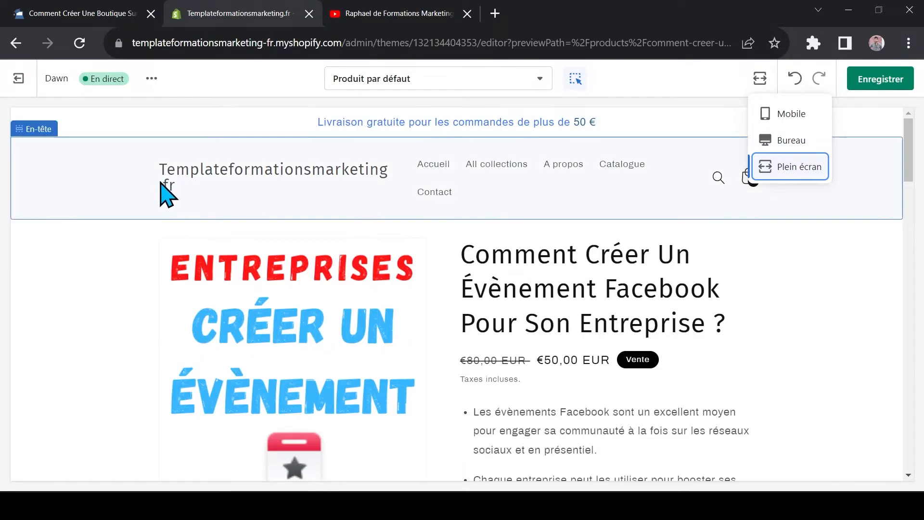
{"action": "scroll", "coordinate": [736, 337], "scroll_direction": "down", "scroll_amount": 15}
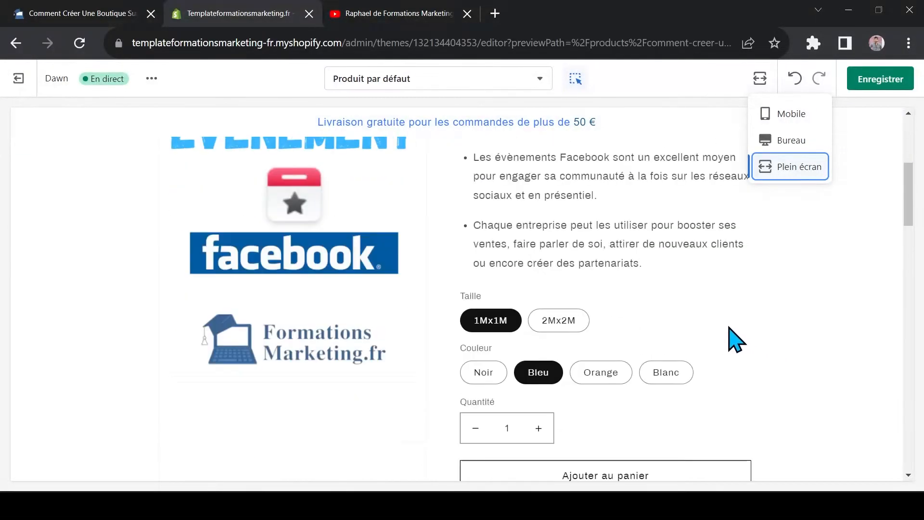
{"action": "scroll", "coordinate": [731, 327], "scroll_direction": "up", "scroll_amount": 15}
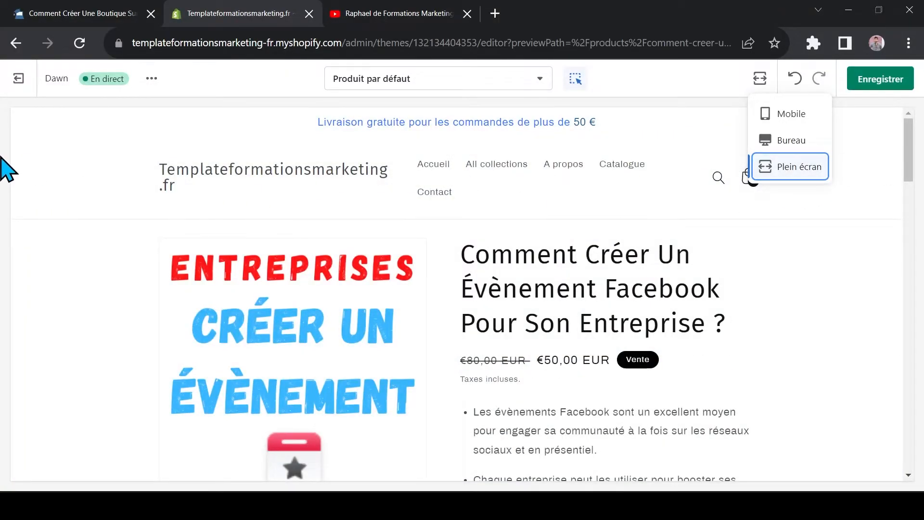
{"action": "left_click", "coordinate": [791, 141]}
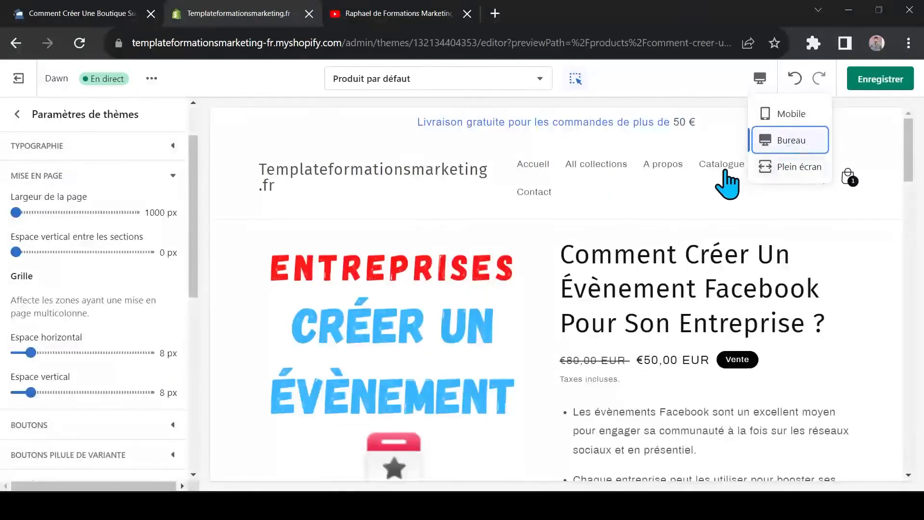
Try a page width of 1600 px and check the product page header and title in Plein écran, returning to Bureau
{"action": "left_click_drag", "start_coordinate": [16, 212], "coordinate": [185, 220]}
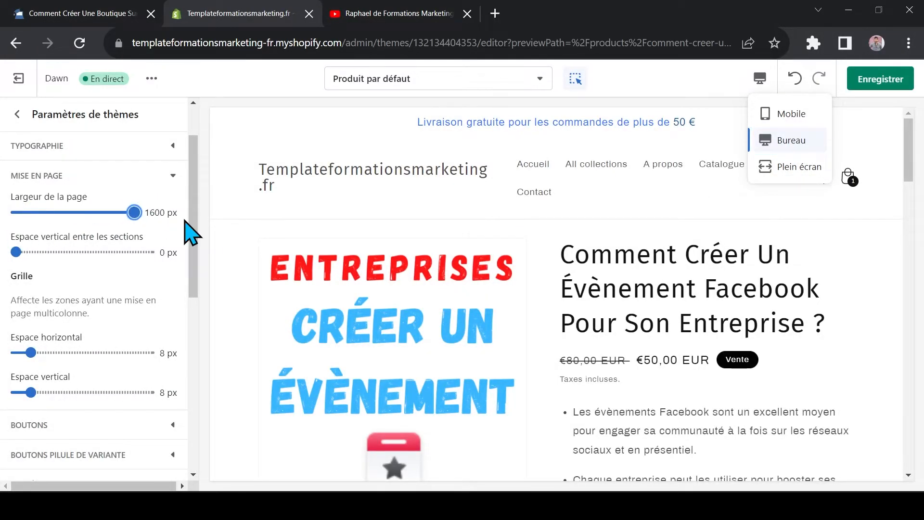
{"action": "left_click", "coordinate": [761, 80]}
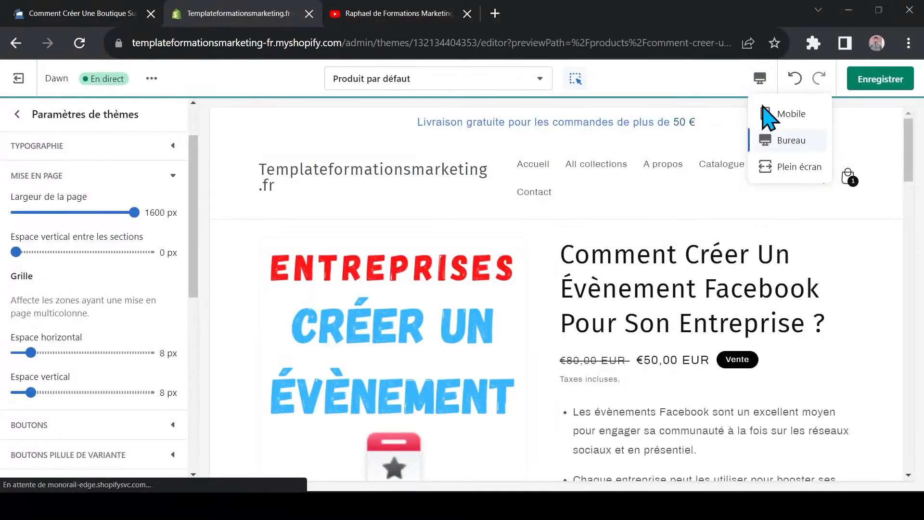
{"action": "left_click", "coordinate": [785, 169]}
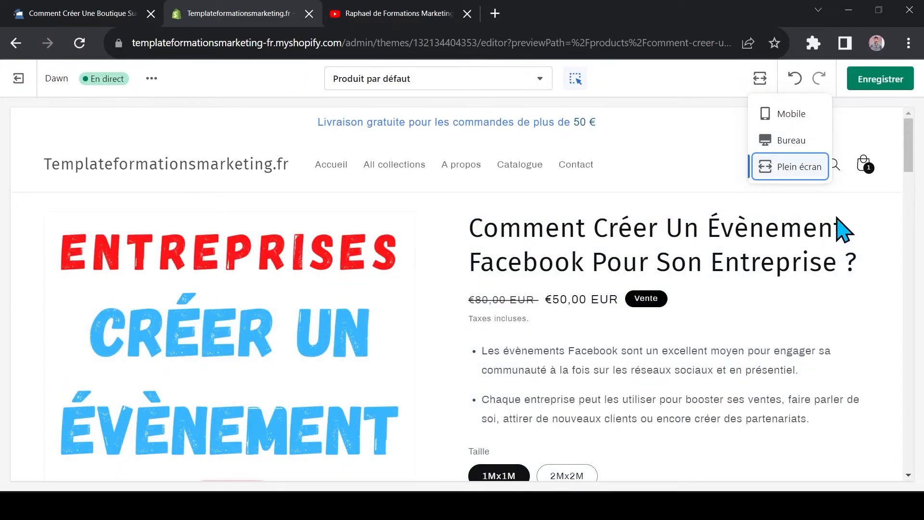
{"action": "left_click", "coordinate": [800, 145]}
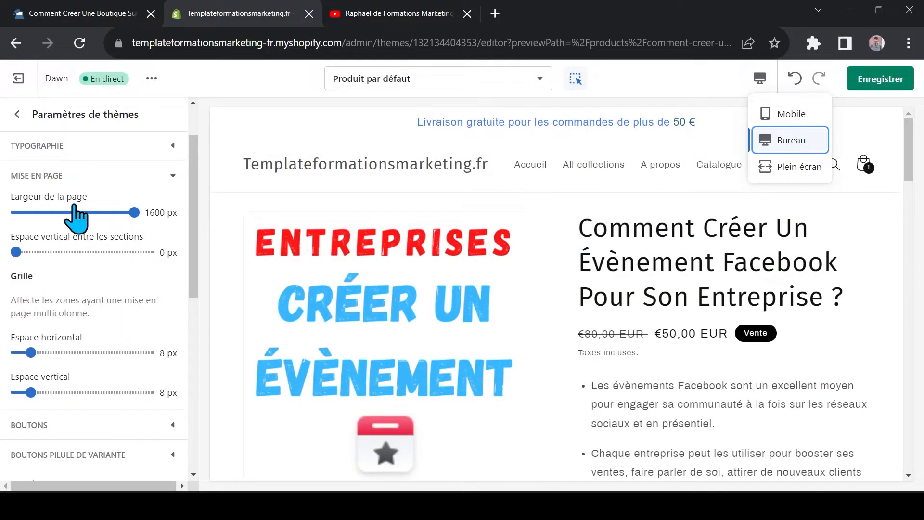
Set the page width back to 1200 px and close the Mise en page settings
{"action": "left_click_drag", "start_coordinate": [43, 213], "coordinate": [52, 211]}
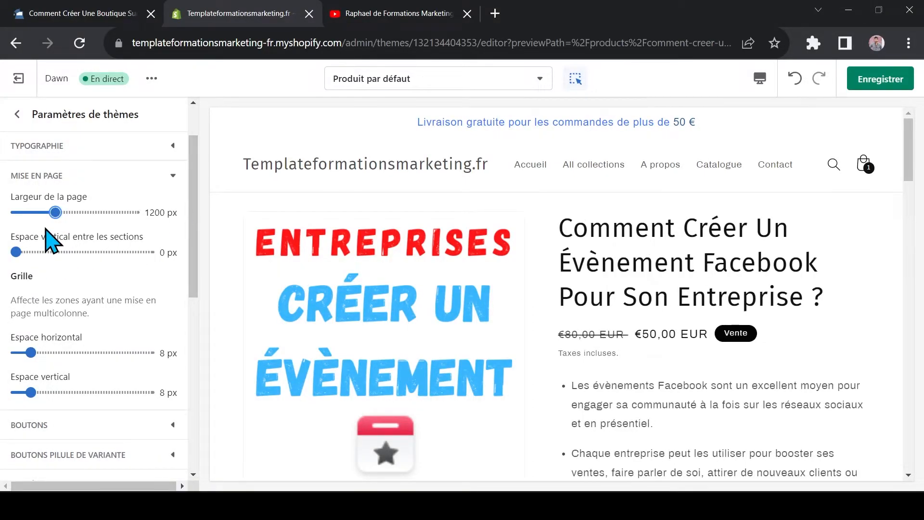
{"action": "scroll", "coordinate": [67, 243], "scroll_direction": "down", "scroll_amount": 1}
{"action": "scroll", "coordinate": [144, 193], "scroll_direction": "up", "scroll_amount": 1}
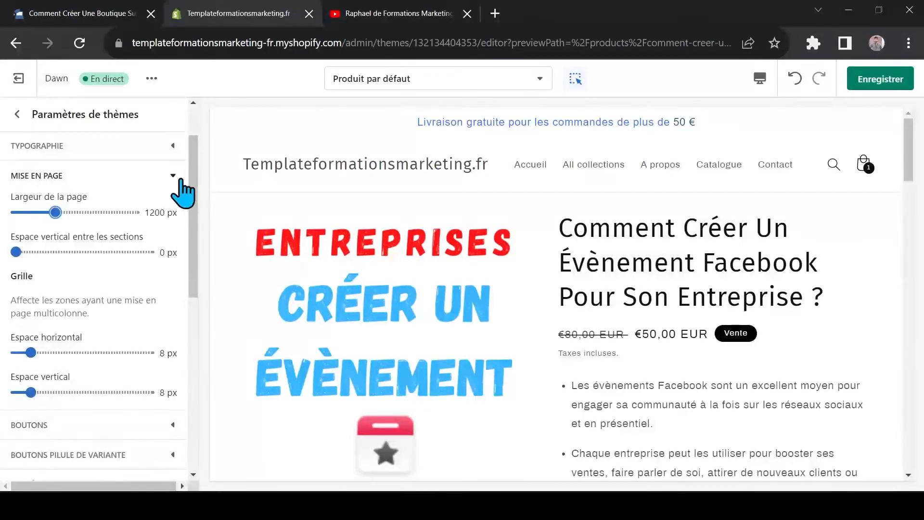
{"action": "left_click", "coordinate": [179, 177]}
Open the Boutons theme settings, save the theme changes, and bring the product page's purchase buttons into view
{"action": "left_click", "coordinate": [33, 206]}
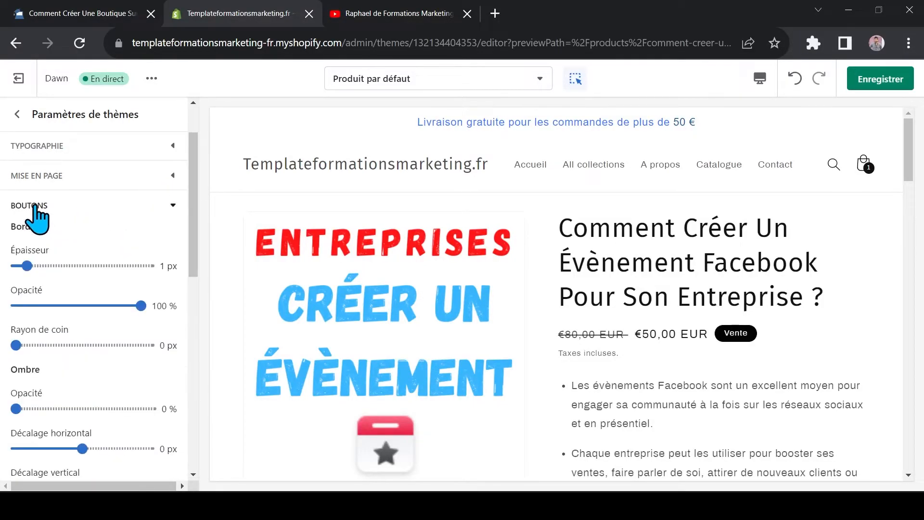
{"action": "scroll", "coordinate": [664, 207], "scroll_direction": "down", "scroll_amount": 5}
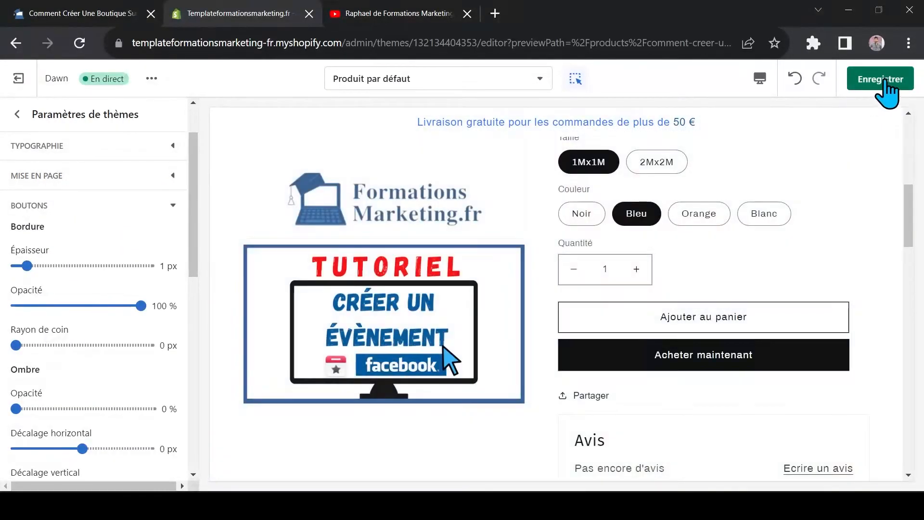
{"action": "left_click", "coordinate": [899, 84]}
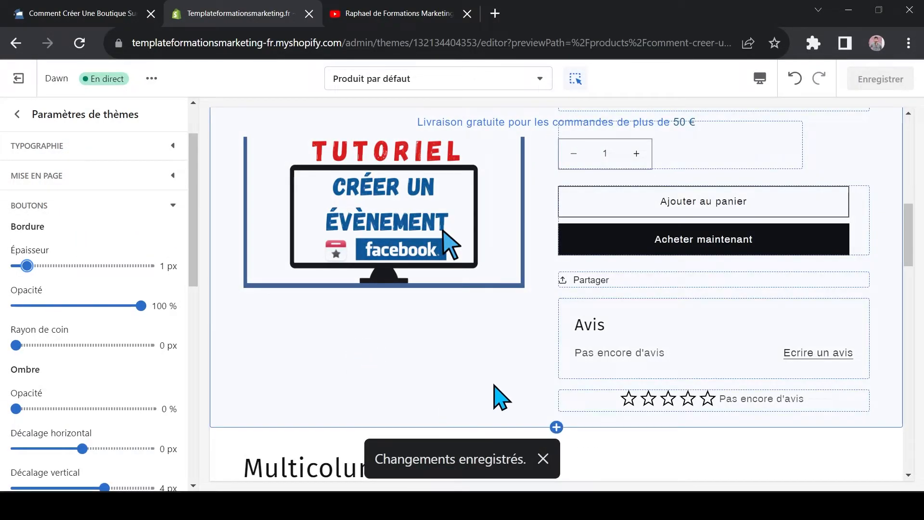
{"action": "scroll", "coordinate": [584, 385], "scroll_direction": "up", "scroll_amount": 4}
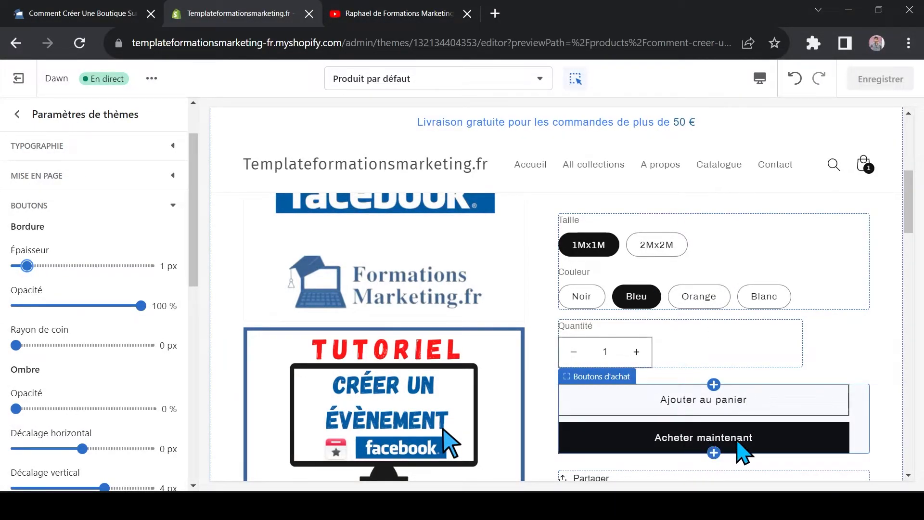
{"action": "scroll", "coordinate": [756, 442], "scroll_direction": "down", "scroll_amount": 1}
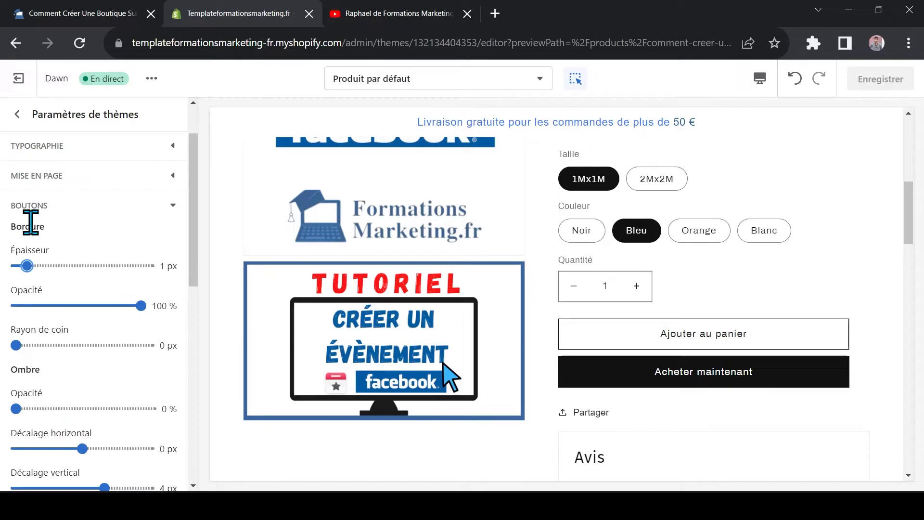
Try a 12 px button border, return it to 1 px, and set the buttons' corner radius to 18 px
{"action": "left_click_drag", "start_coordinate": [27, 267], "coordinate": [143, 266]}
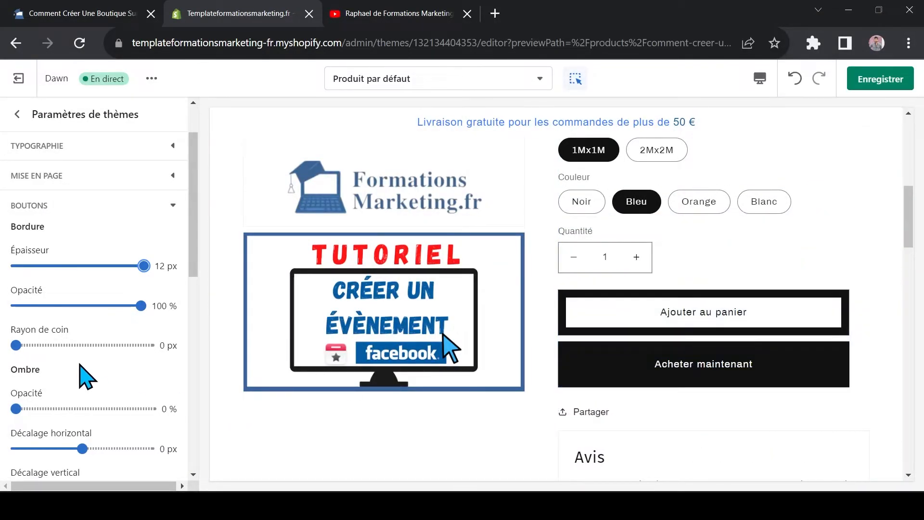
{"action": "left_click_drag", "start_coordinate": [142, 265], "coordinate": [27, 266]}
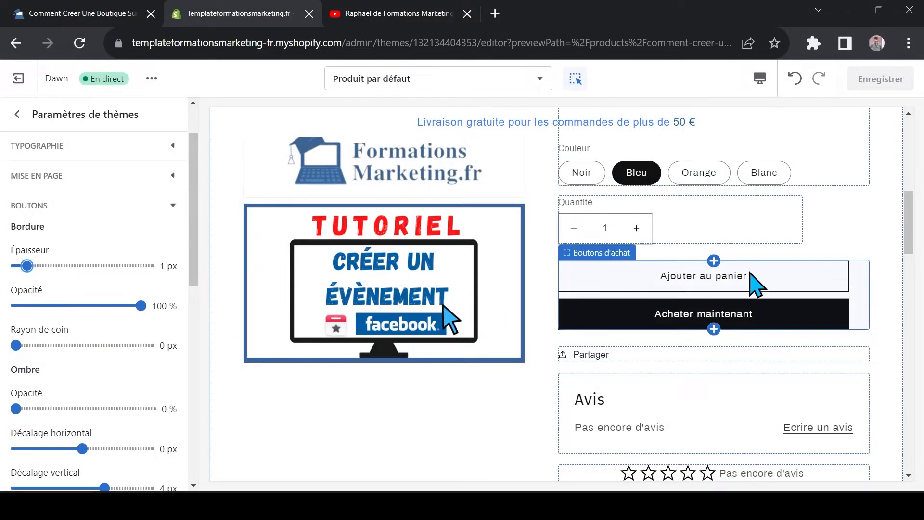
{"action": "left_click_drag", "start_coordinate": [14, 342], "coordinate": [73, 345]}
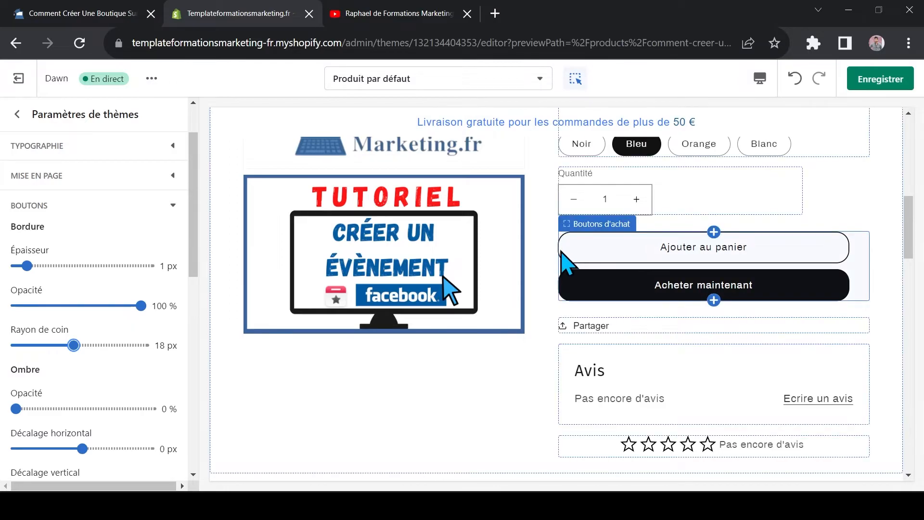
{"action": "left_click", "coordinate": [103, 218]}
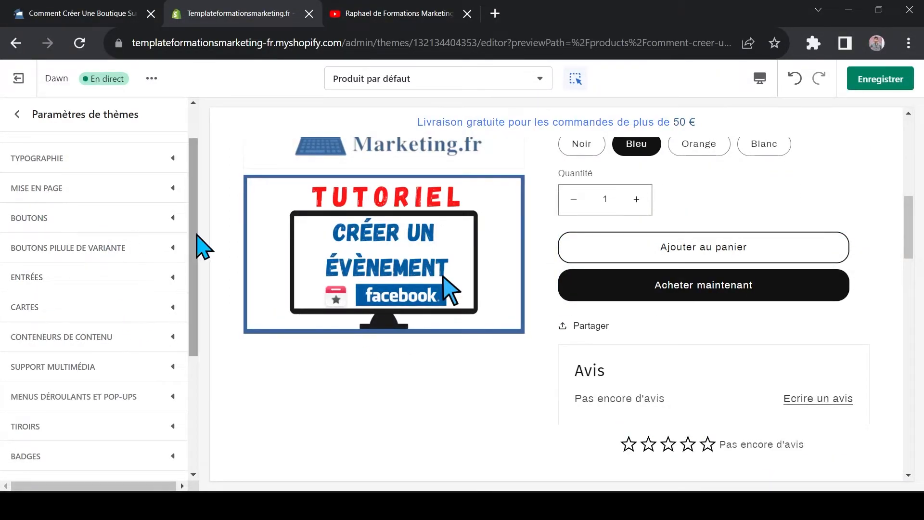
Open the Médias sociaux theme settings and examine the social account fields and the product page's footer
{"action": "scroll", "coordinate": [203, 225], "scroll_direction": "down", "scroll_amount": 4}
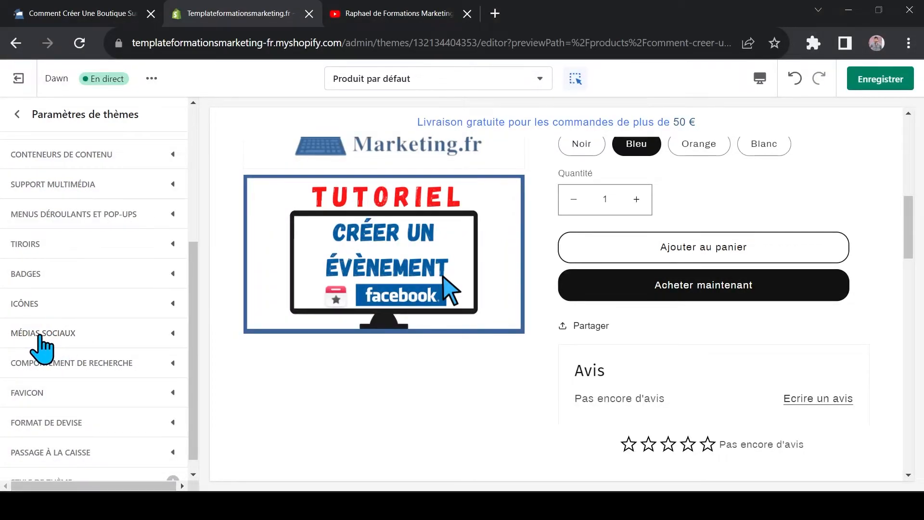
{"action": "left_click", "coordinate": [42, 336]}
{"action": "left_click_drag", "start_coordinate": [202, 202], "coordinate": [199, 254]}
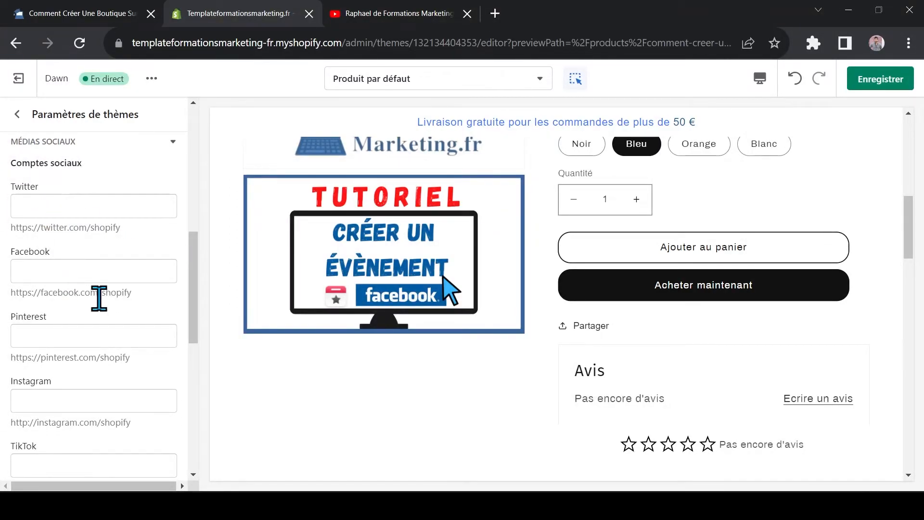
{"action": "left_click_drag", "start_coordinate": [917, 221], "coordinate": [922, 431]}
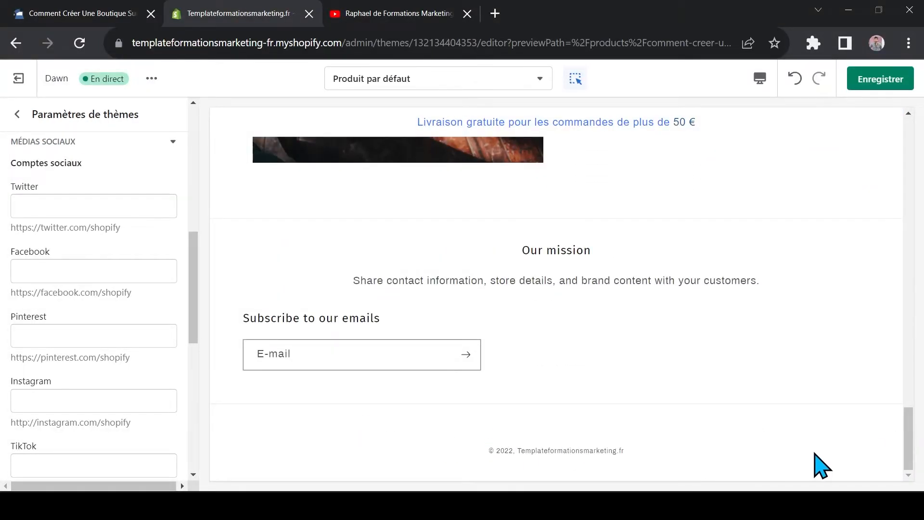
{"action": "left_click_drag", "start_coordinate": [909, 449], "coordinate": [426, 163]}
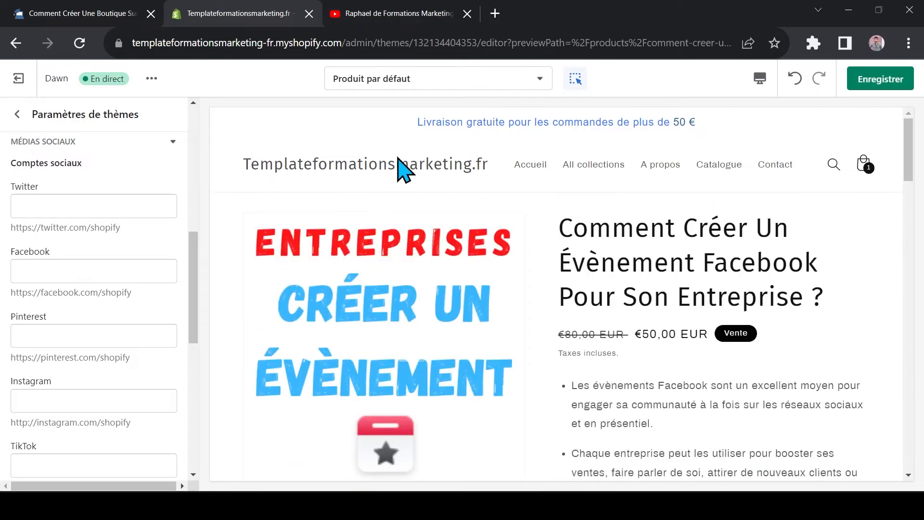
Paste the channel link into the YouTube social account field, save the theme, and check the page footer
{"action": "scroll", "coordinate": [99, 223], "scroll_direction": "down", "scroll_amount": 6}
{"action": "left_click", "coordinate": [63, 379]}
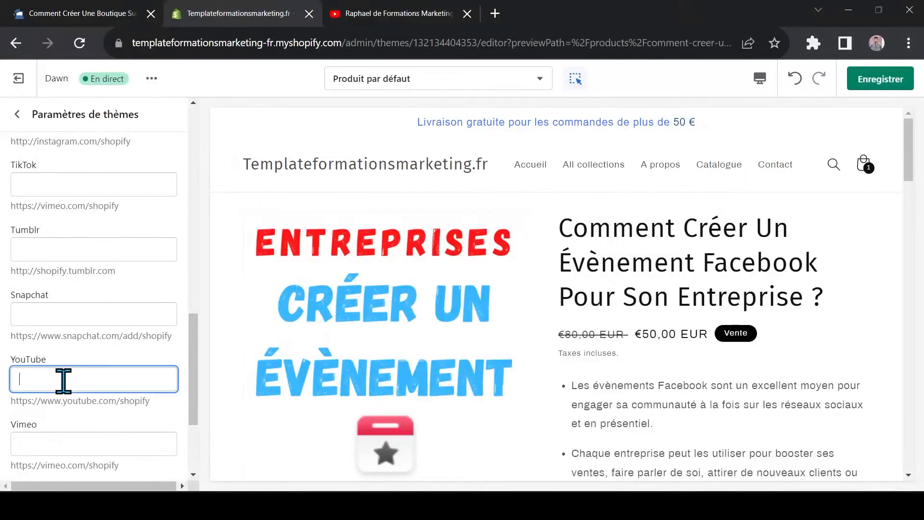
{"action": "key", "text": "ctrl+v"}
{"action": "left_click", "coordinate": [880, 78]}
{"action": "left_click_drag", "start_coordinate": [908, 158], "coordinate": [912, 437]}
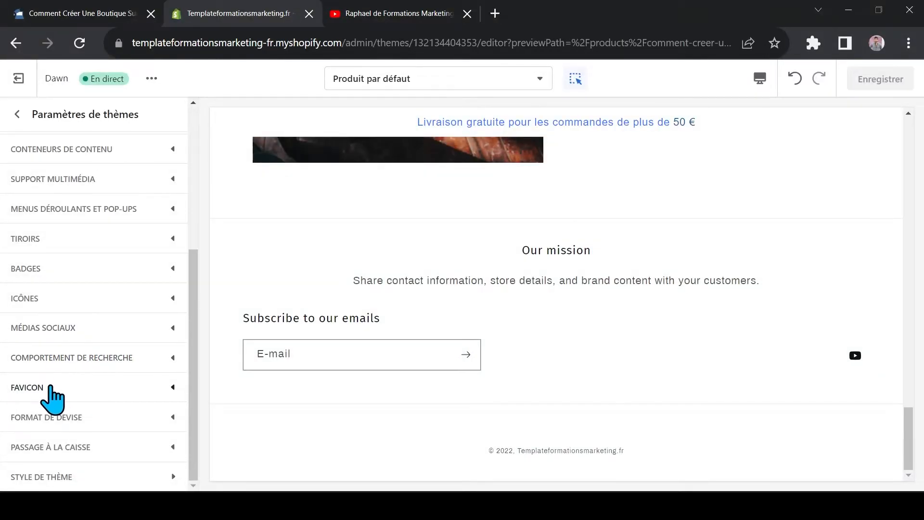
Set the favicon to the library image of a coffee cup on a wooden stool
{"action": "left_click", "coordinate": [38, 401]}
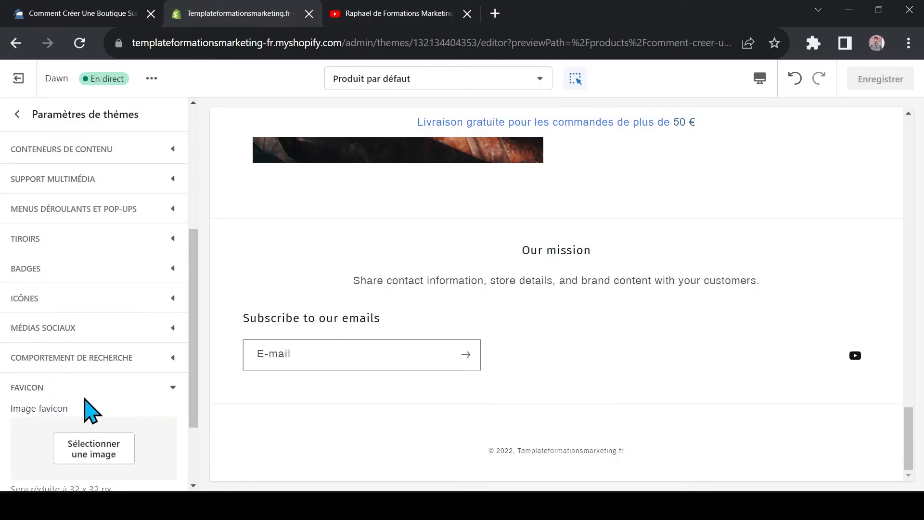
{"action": "scroll", "coordinate": [83, 407], "scroll_direction": "down", "scroll_amount": 1}
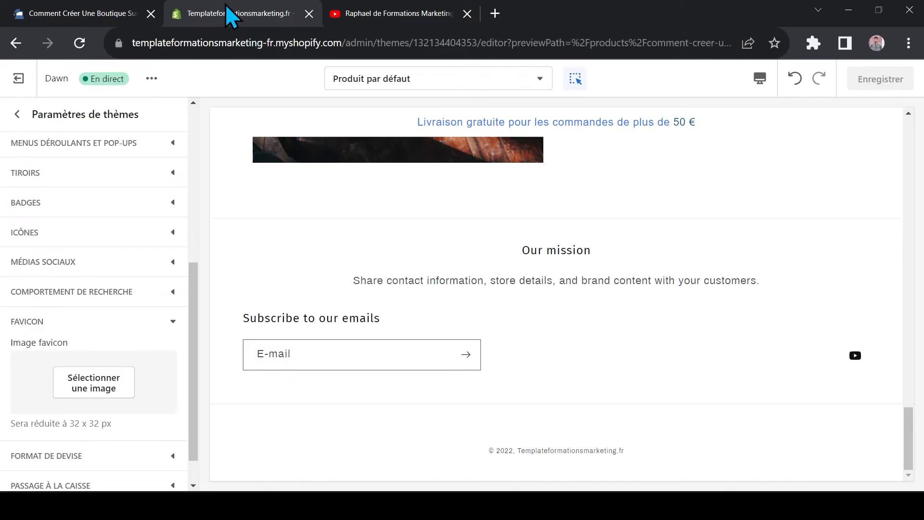
{"action": "left_click", "coordinate": [84, 405]}
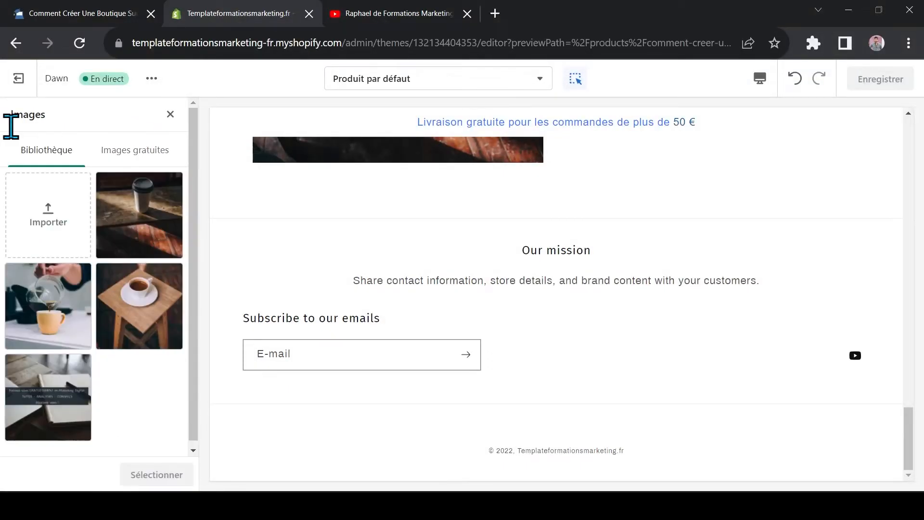
{"action": "left_click", "coordinate": [146, 296]}
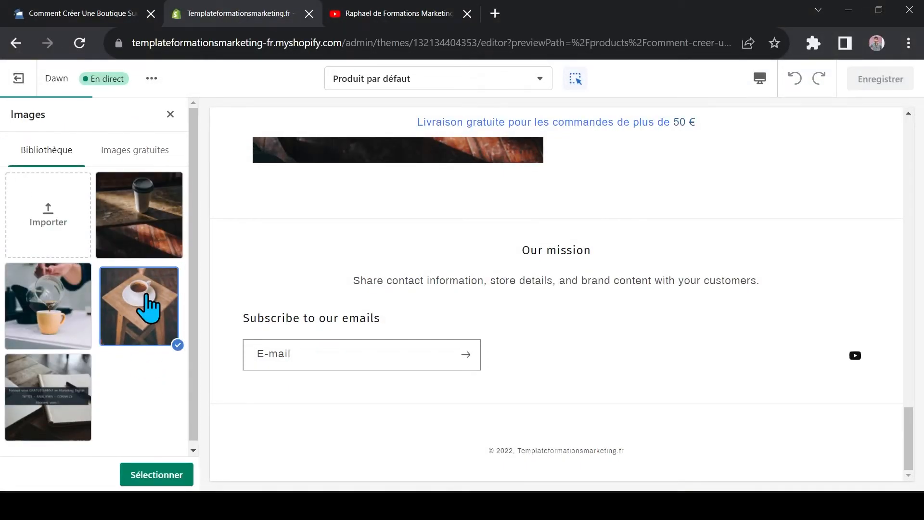
{"action": "left_click", "coordinate": [155, 474]}
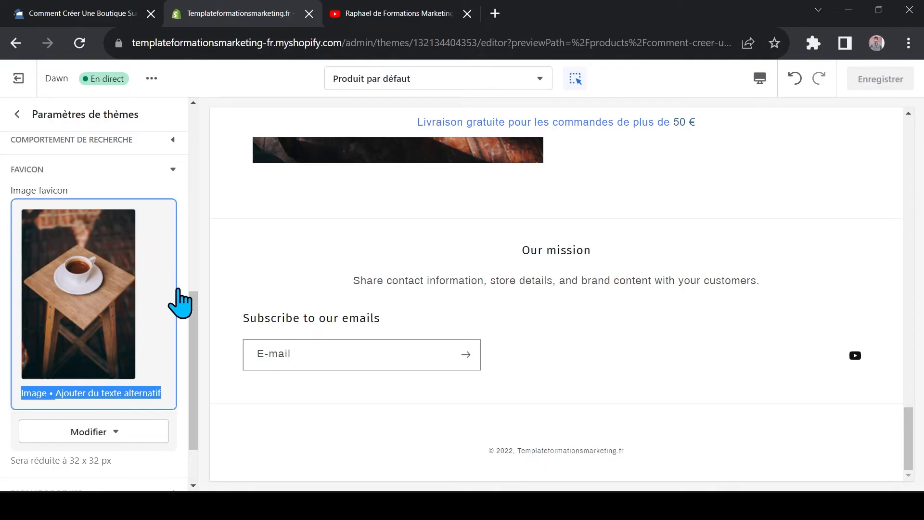
Open the Passage à la caisse theme settings and switch the preview to the Paiement template
{"action": "left_click_drag", "start_coordinate": [193, 313], "coordinate": [193, 321]}
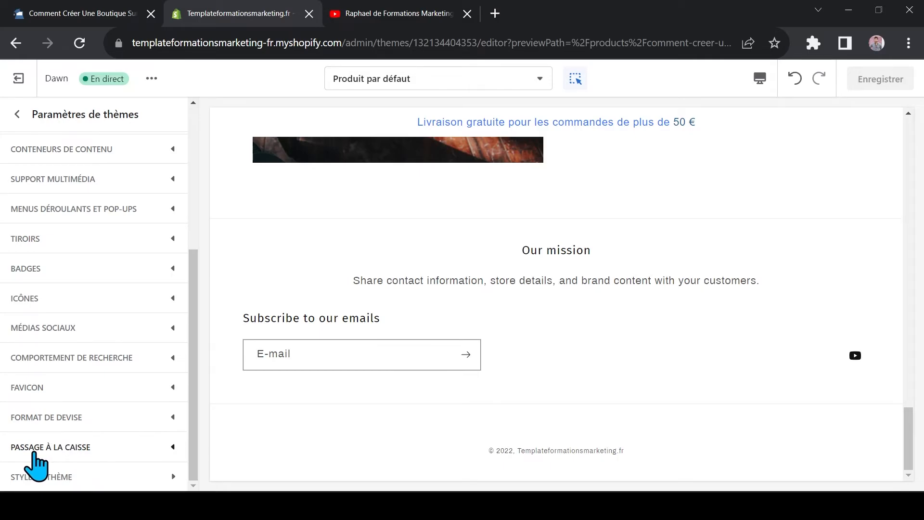
{"action": "left_click", "coordinate": [67, 446]}
{"action": "scroll", "coordinate": [68, 439], "scroll_direction": "down", "scroll_amount": 3}
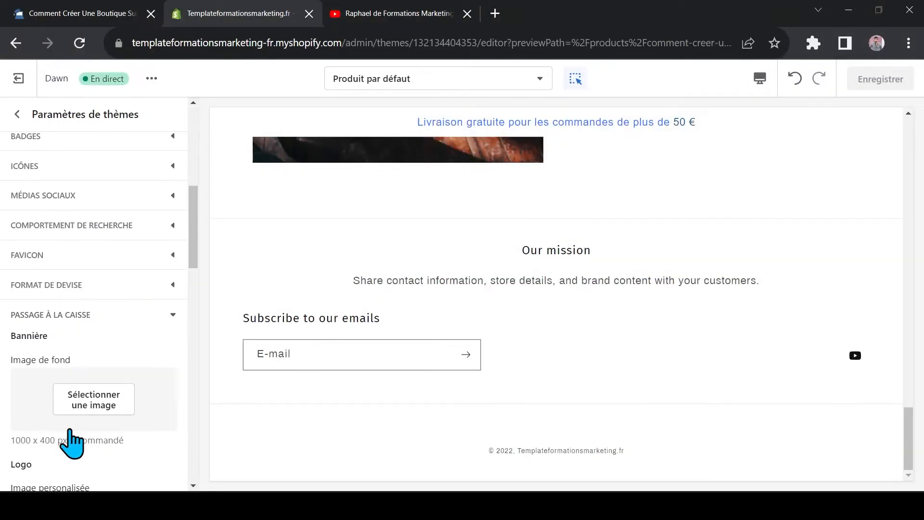
{"action": "scroll", "coordinate": [67, 337], "scroll_direction": "down", "scroll_amount": 2}
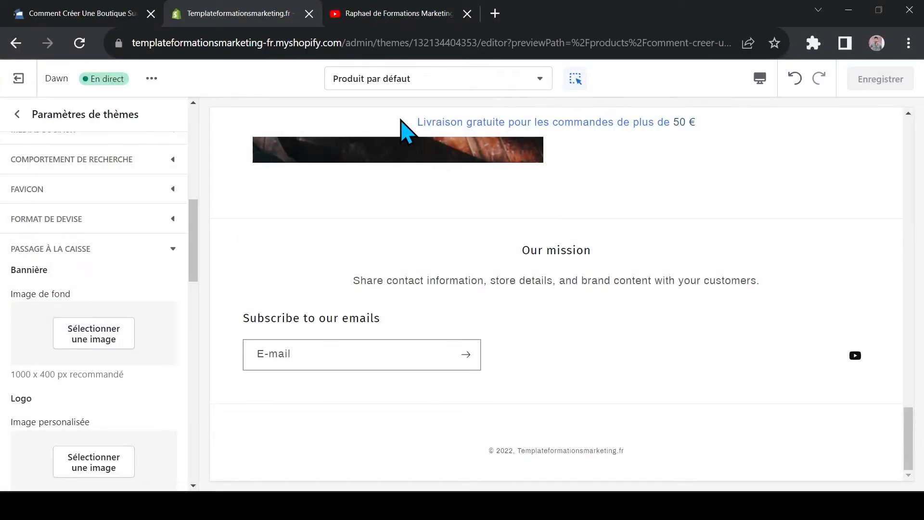
{"action": "left_click", "coordinate": [424, 79]}
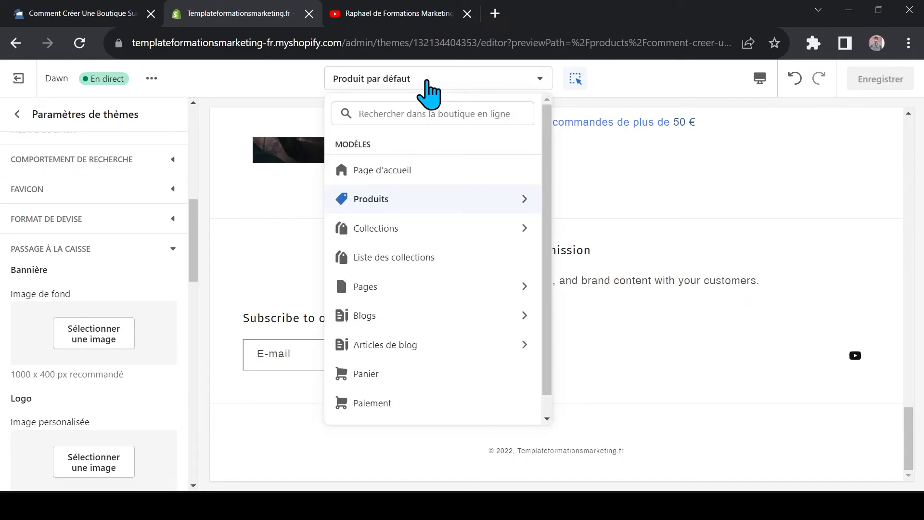
{"action": "left_click", "coordinate": [370, 405]}
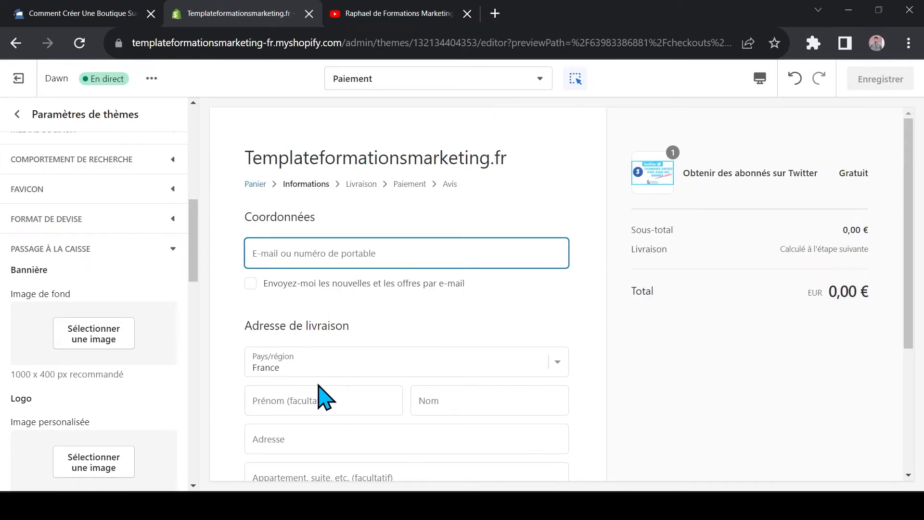
Try the library image of coffee being poured into a yellow cup as the checkout logo
{"action": "scroll", "coordinate": [108, 409], "scroll_direction": "down", "scroll_amount": 1}
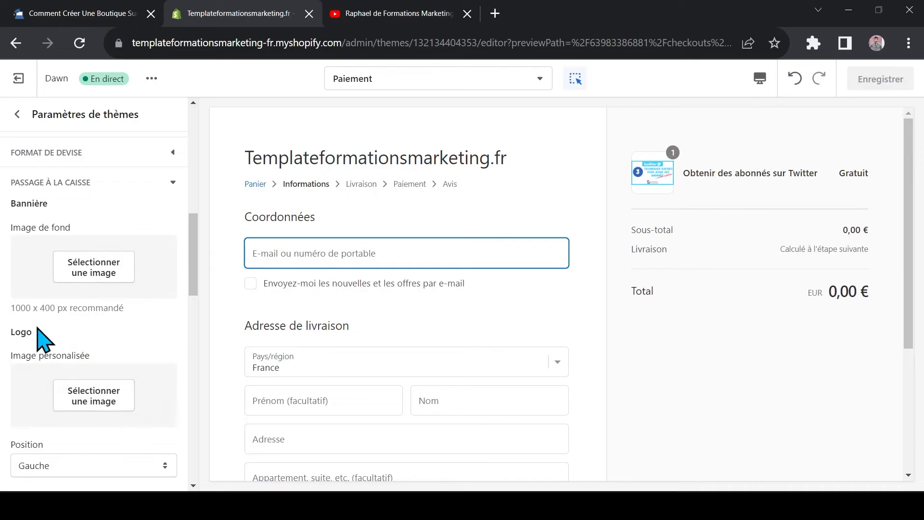
{"action": "left_click", "coordinate": [85, 404]}
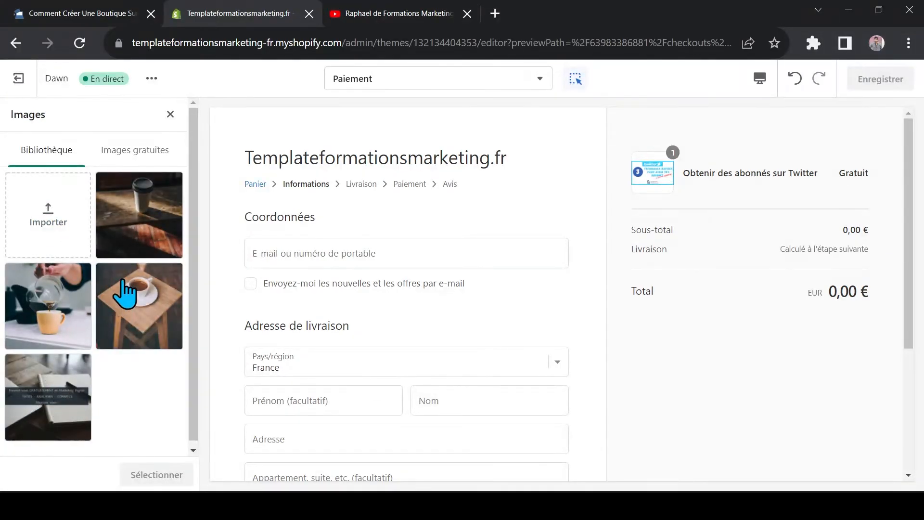
{"action": "left_click", "coordinate": [48, 327]}
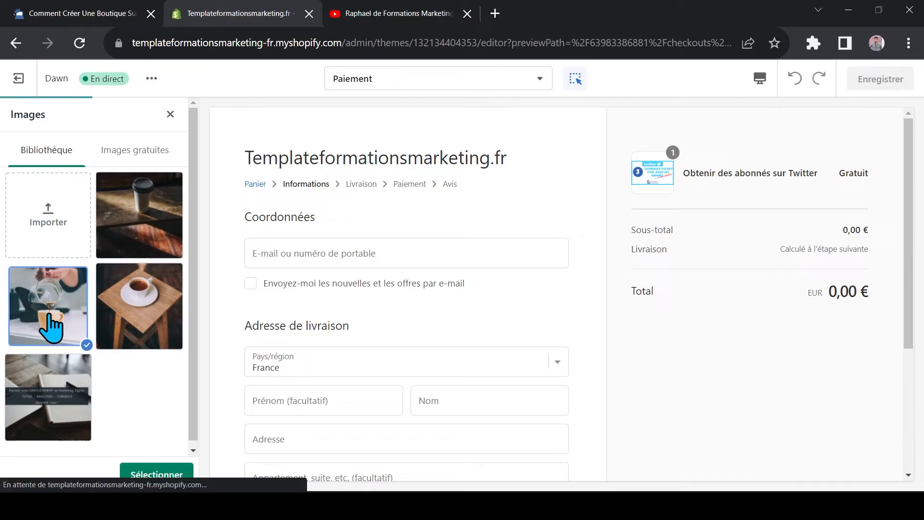
{"action": "left_click", "coordinate": [153, 474]}
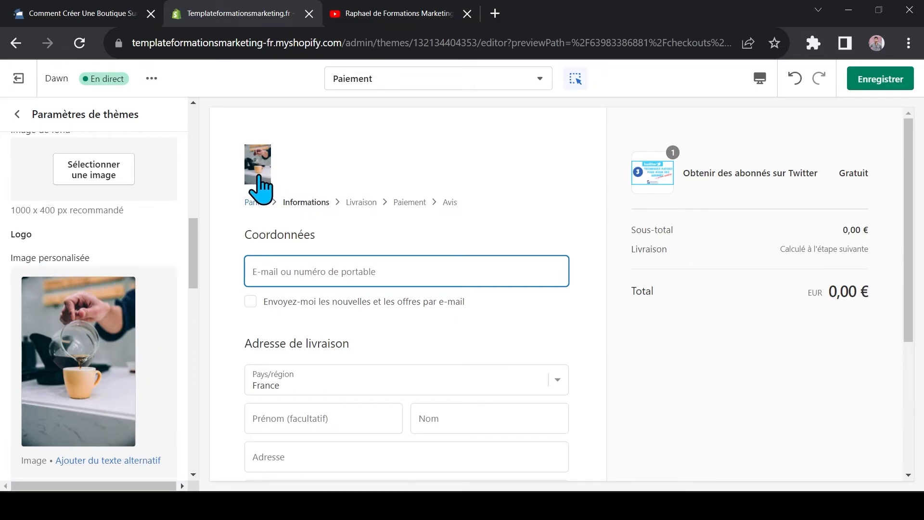
Replace the checkout logo with the laptop-and-notebook library image at size Grand, and save the theme
{"action": "scroll", "coordinate": [118, 336], "scroll_direction": "down", "scroll_amount": 3}
{"action": "left_click", "coordinate": [94, 409]}
{"action": "left_click", "coordinate": [90, 428]}
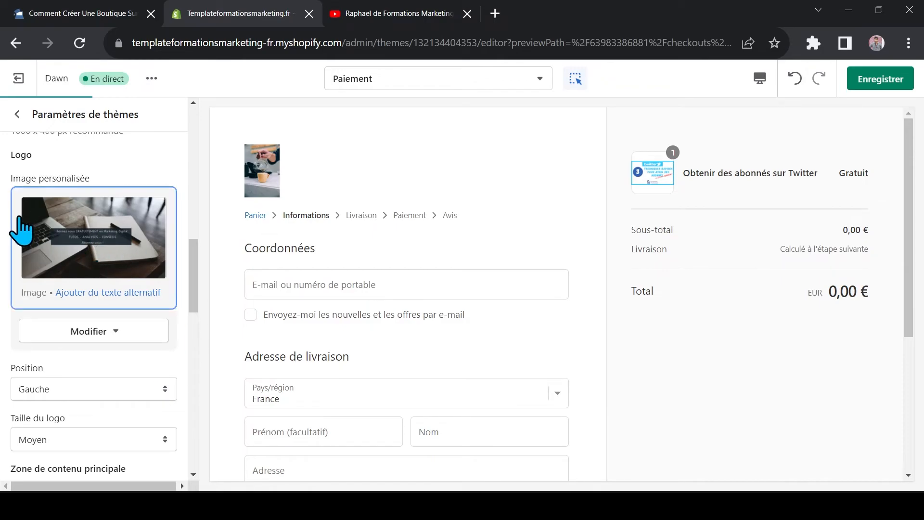
{"action": "left_click", "coordinate": [889, 85]}
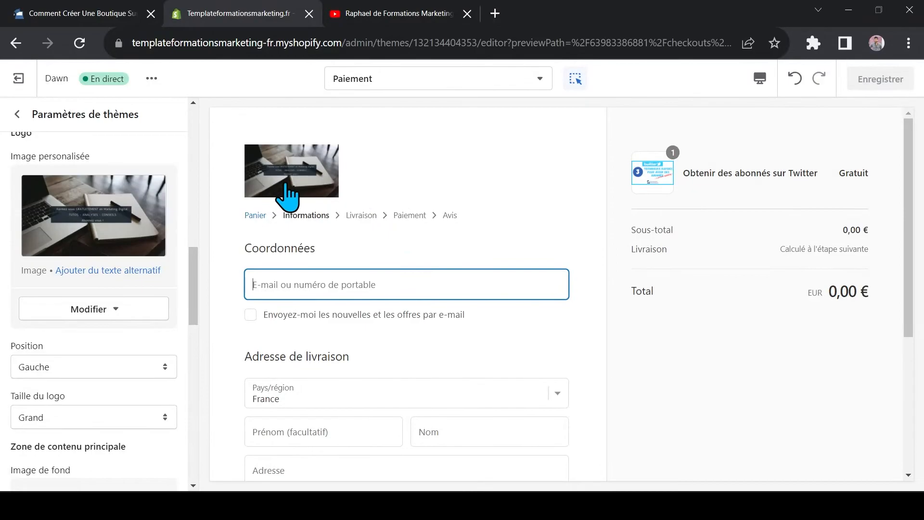
View the logo on the Formations Marketing site, and examine the checkout's main content area, order summary and typography settings
{"action": "left_click", "coordinate": [90, 12]}
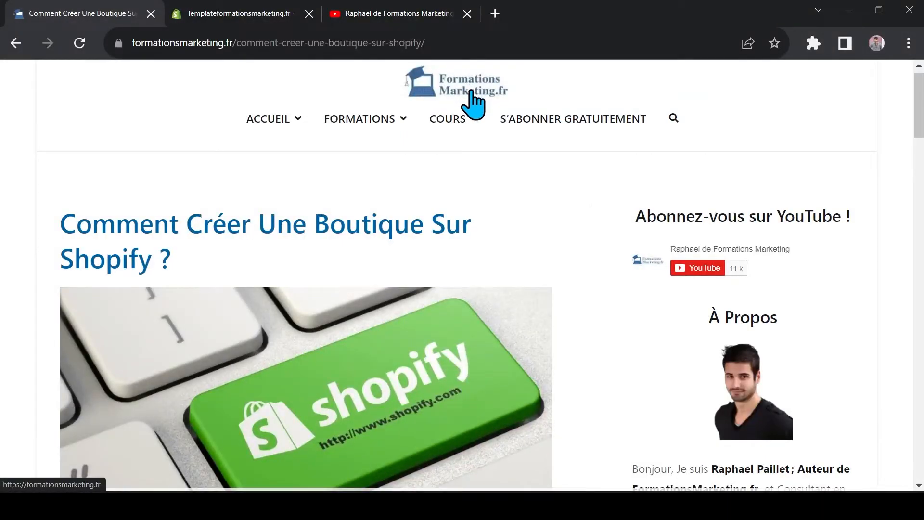
{"action": "left_click", "coordinate": [227, 15]}
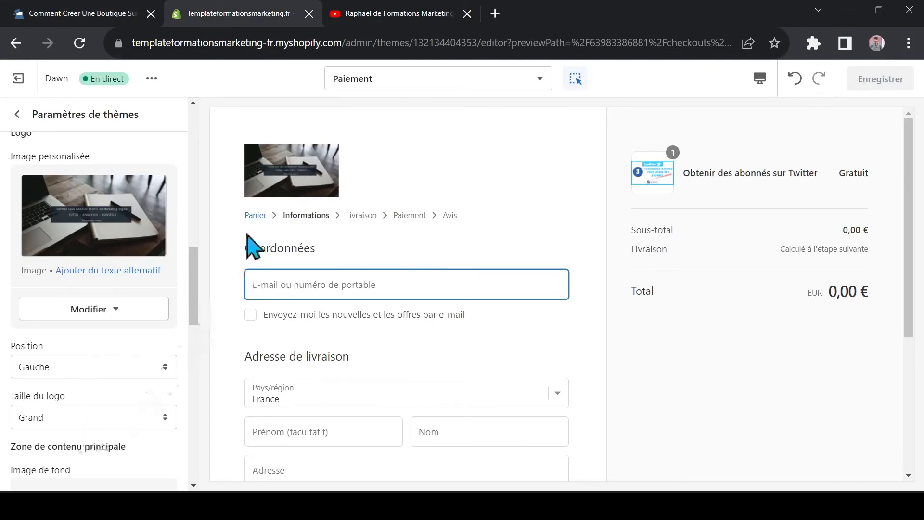
{"action": "scroll", "coordinate": [174, 393], "scroll_direction": "down", "scroll_amount": 3}
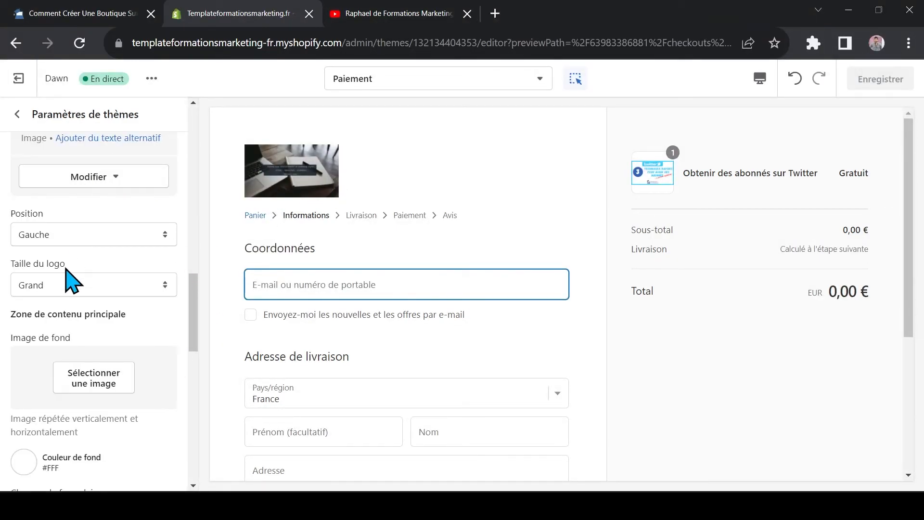
{"action": "scroll", "coordinate": [133, 289], "scroll_direction": "down", "scroll_amount": 3}
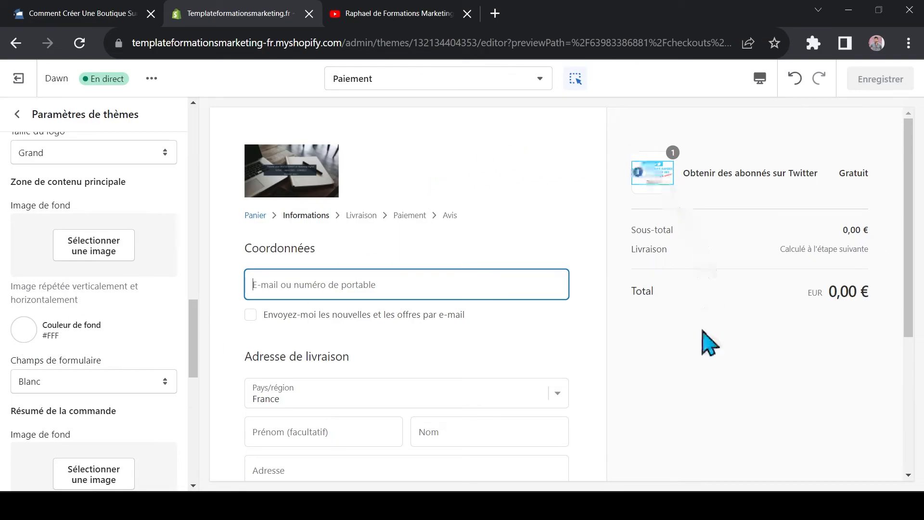
{"action": "scroll", "coordinate": [124, 337], "scroll_direction": "down", "scroll_amount": 6}
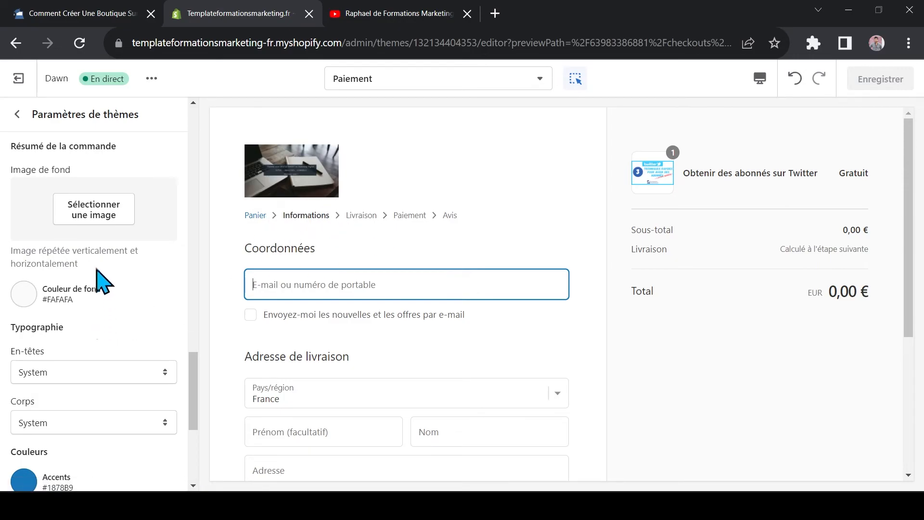
{"action": "scroll", "coordinate": [102, 284], "scroll_direction": "up", "scroll_amount": 6}
{"action": "scroll", "coordinate": [584, 192], "scroll_direction": "down", "scroll_amount": 5}
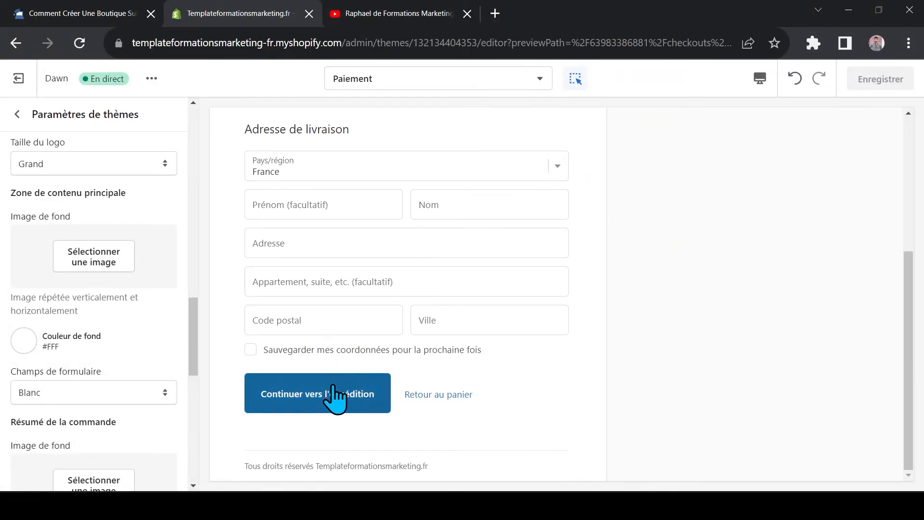
Set the checkout's Accents and Boutons colours to the green #319982
{"action": "scroll", "coordinate": [107, 371], "scroll_direction": "down", "scroll_amount": 4}
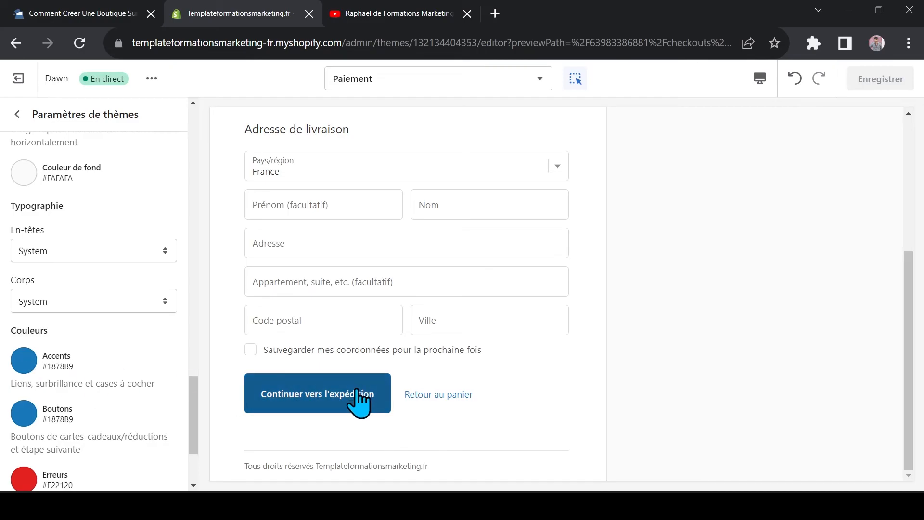
{"action": "left_click", "coordinate": [23, 361]}
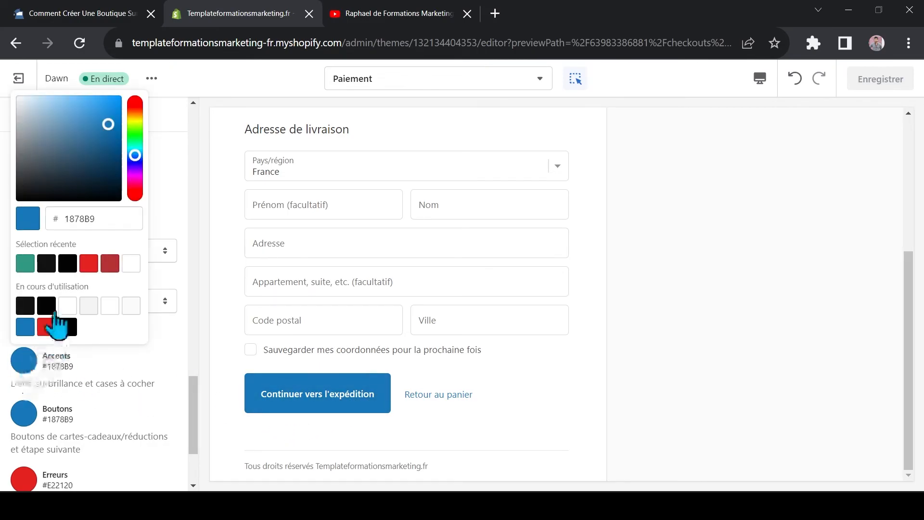
{"action": "left_click", "coordinate": [25, 264]}
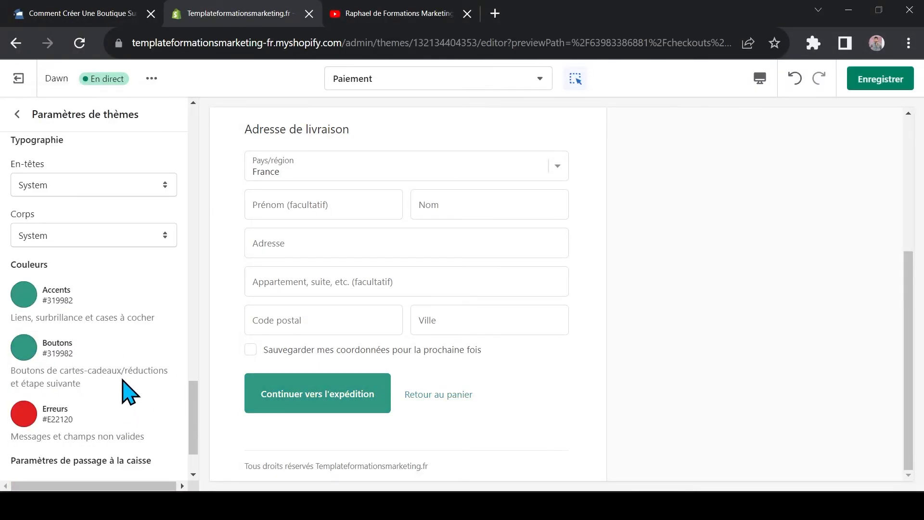
Try #121212 for the checkout's Erreurs colour, and set it to the blue #325CC9
{"action": "left_click", "coordinate": [23, 415]}
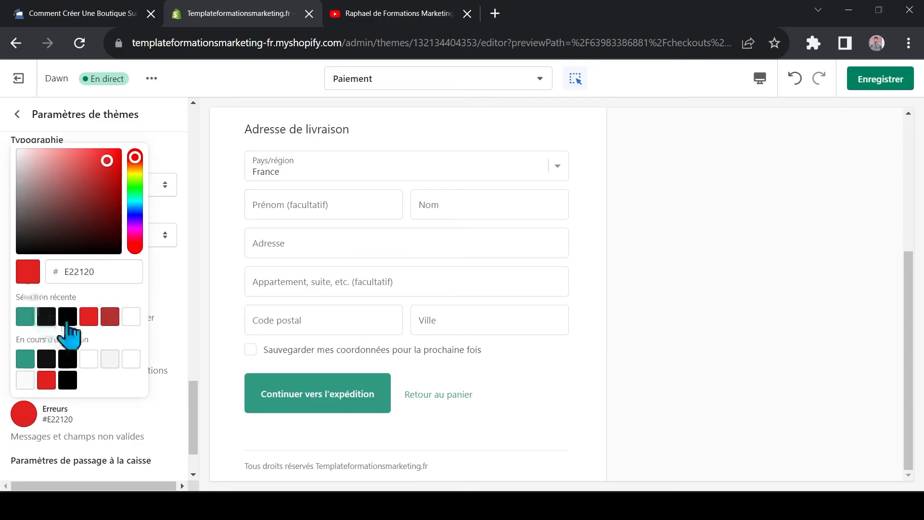
{"action": "left_click", "coordinate": [46, 359]}
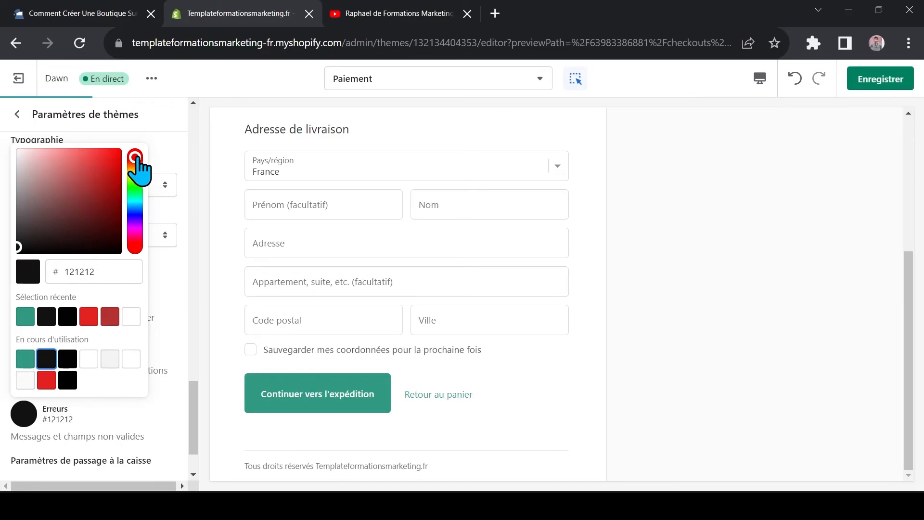
{"action": "left_click", "coordinate": [136, 214]}
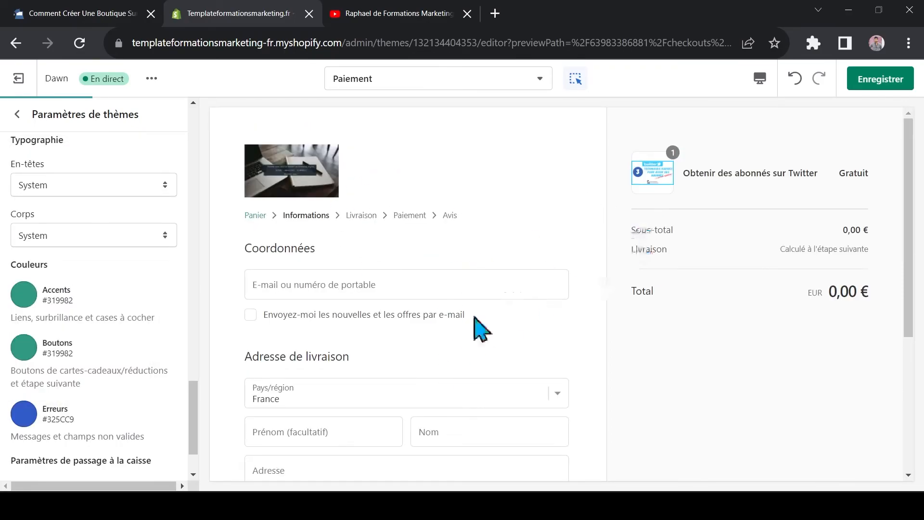
Open the Page de paiement settings in the Shopify admin and examine the customer accounts, customer information and checkout language options
{"action": "scroll", "coordinate": [159, 404], "scroll_direction": "down", "scroll_amount": 2}
{"action": "scroll", "coordinate": [359, 268], "scroll_direction": "down", "scroll_amount": 4}
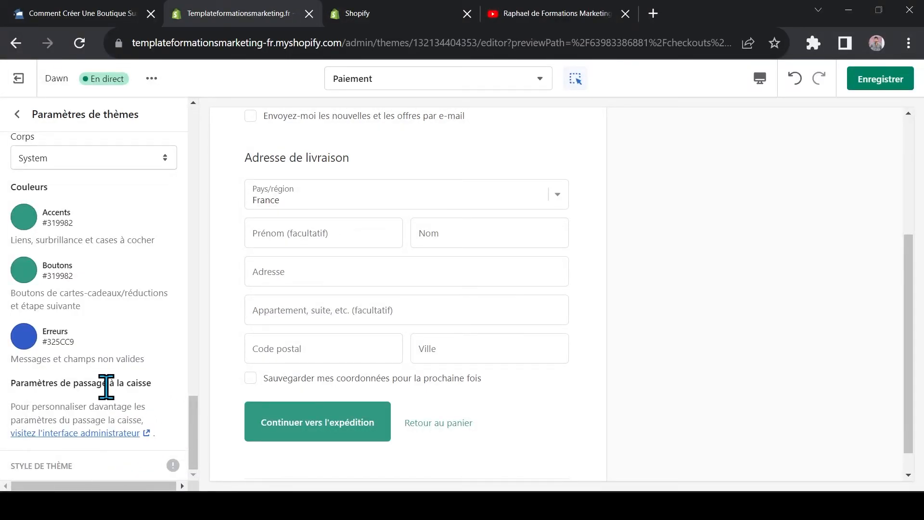
{"action": "left_click", "coordinate": [431, 12]}
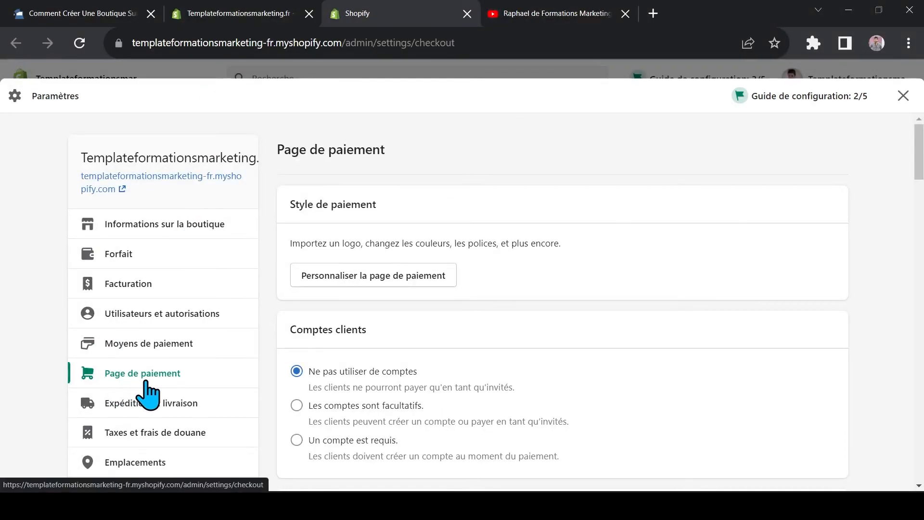
{"action": "scroll", "coordinate": [390, 279], "scroll_direction": "down", "scroll_amount": 5}
{"action": "scroll", "coordinate": [390, 284], "scroll_direction": "down", "scroll_amount": 4}
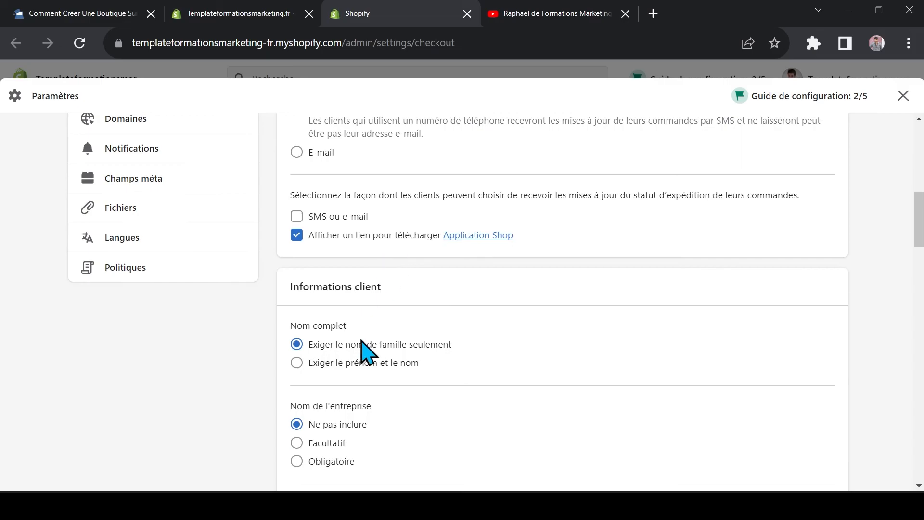
{"action": "scroll", "coordinate": [370, 323], "scroll_direction": "down", "scroll_amount": 3}
{"action": "scroll", "coordinate": [380, 328], "scroll_direction": "down", "scroll_amount": 1}
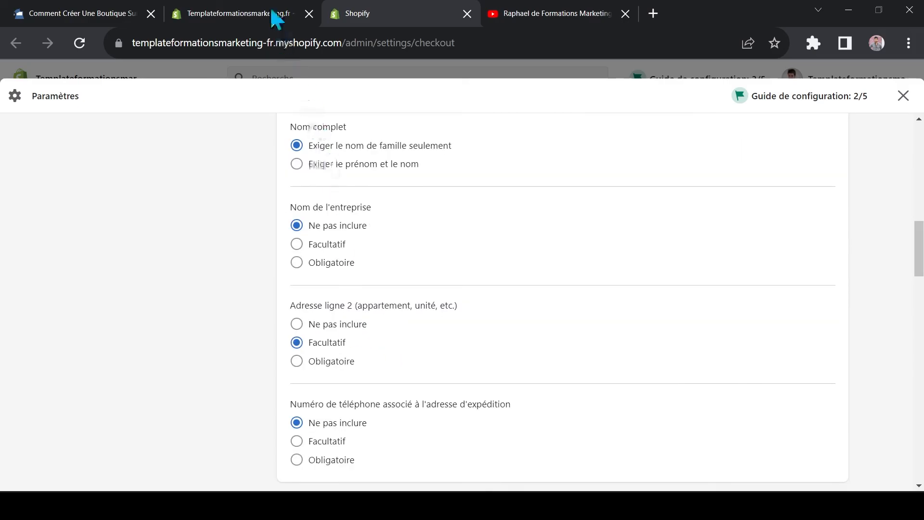
{"action": "scroll", "coordinate": [429, 326], "scroll_direction": "down", "scroll_amount": 15}
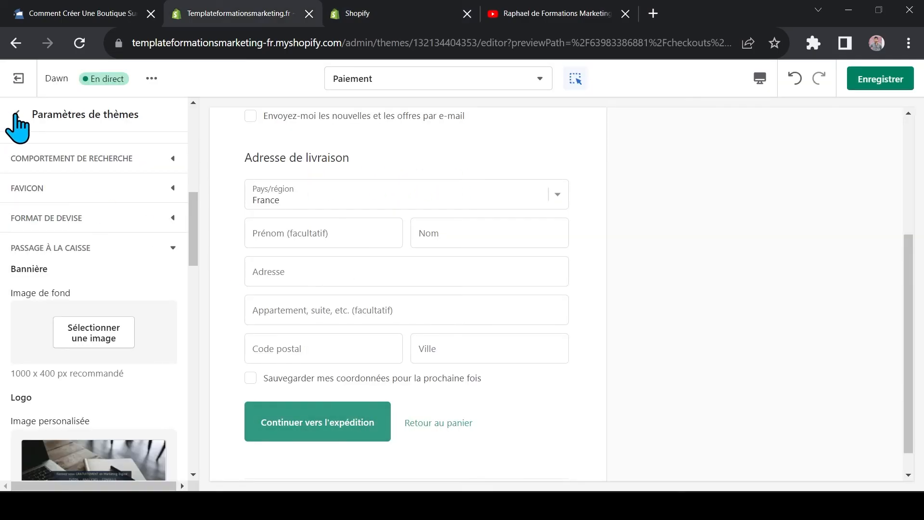
Return to the theme settings in the theme editor and save the checkout colour changes
{"action": "left_click", "coordinate": [17, 115]}
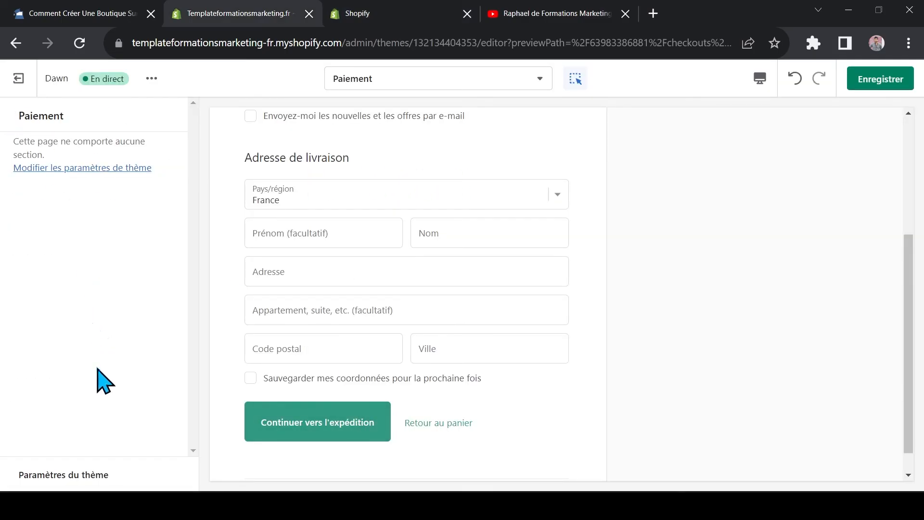
{"action": "left_click", "coordinate": [75, 477]}
{"action": "left_click", "coordinate": [890, 84]}
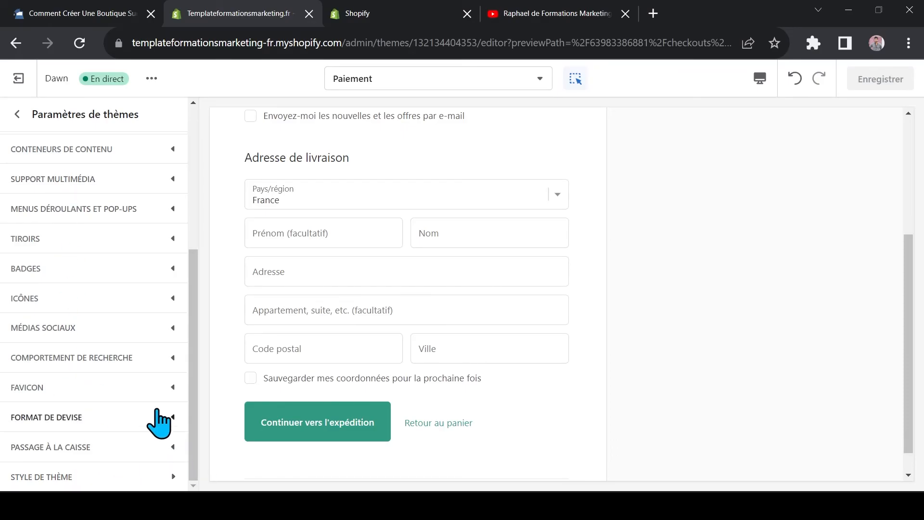
Leave the theme settings and switch the preview to the Page d'accueil template
{"action": "left_click_drag", "start_coordinate": [198, 361], "coordinate": [193, 214]}
{"action": "left_click", "coordinate": [18, 115]}
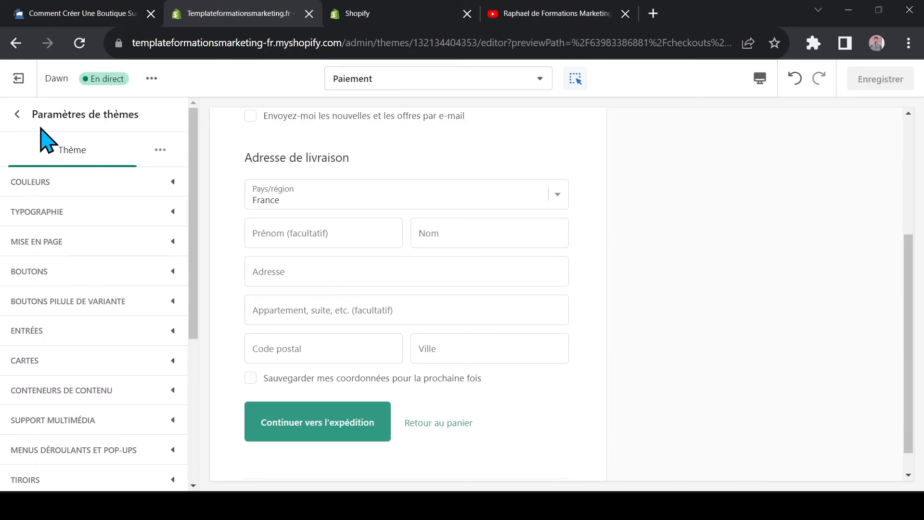
{"action": "left_click", "coordinate": [397, 82]}
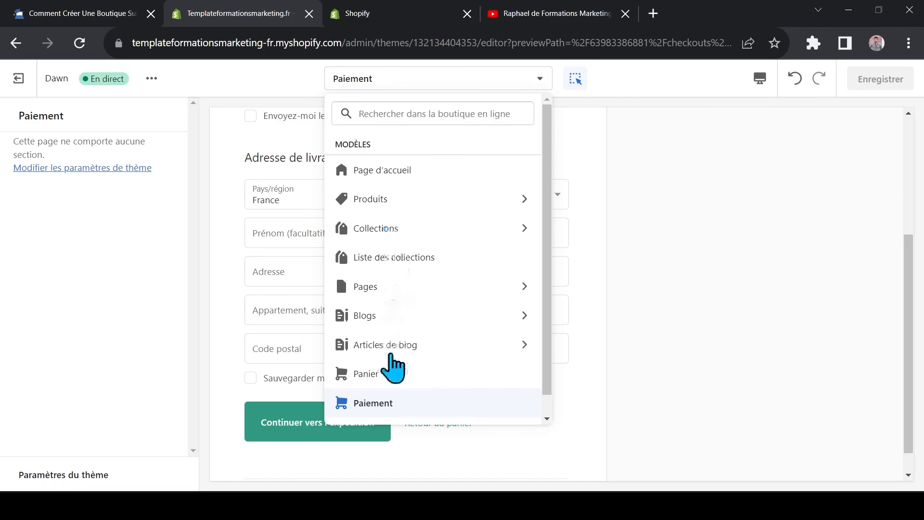
{"action": "scroll", "coordinate": [554, 238], "scroll_direction": "down", "scroll_amount": 1}
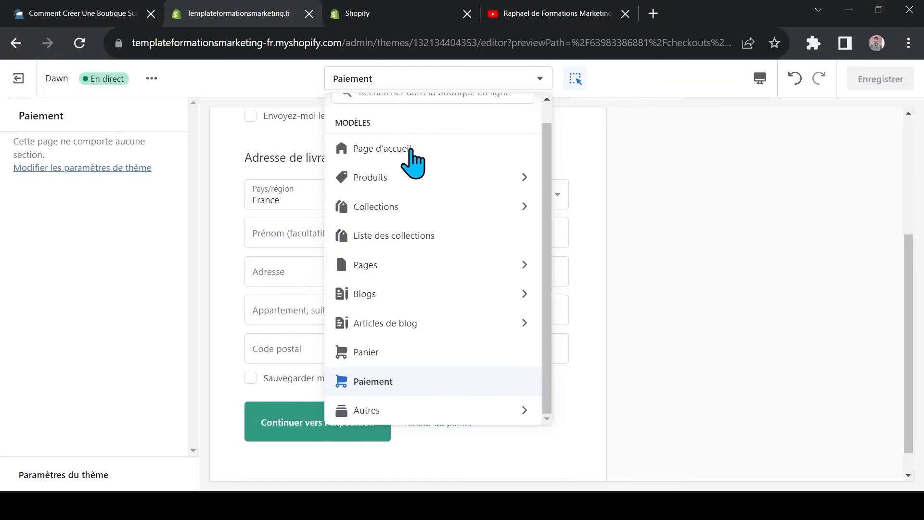
{"action": "left_click", "coordinate": [388, 146]}
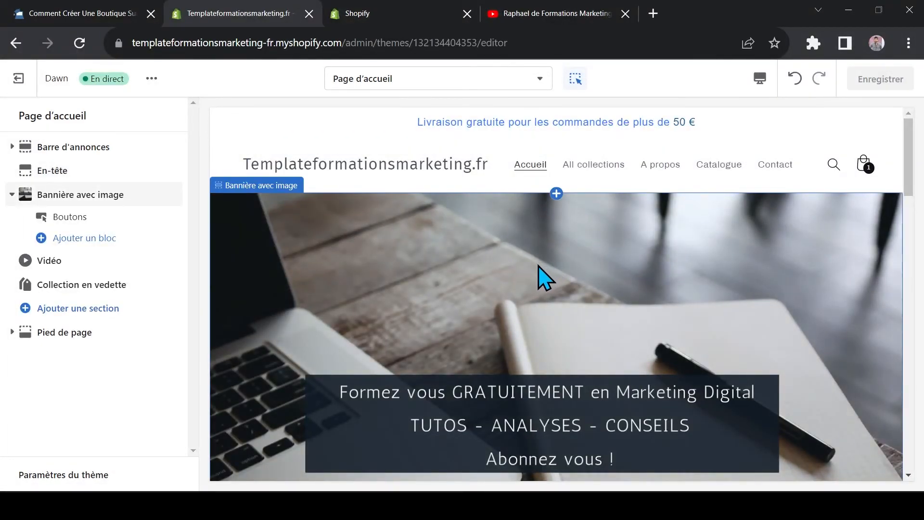
Switch to the YouTube channel tab to view the Formation Shopify Gratuite videos
{"action": "left_click", "coordinate": [583, 15]}
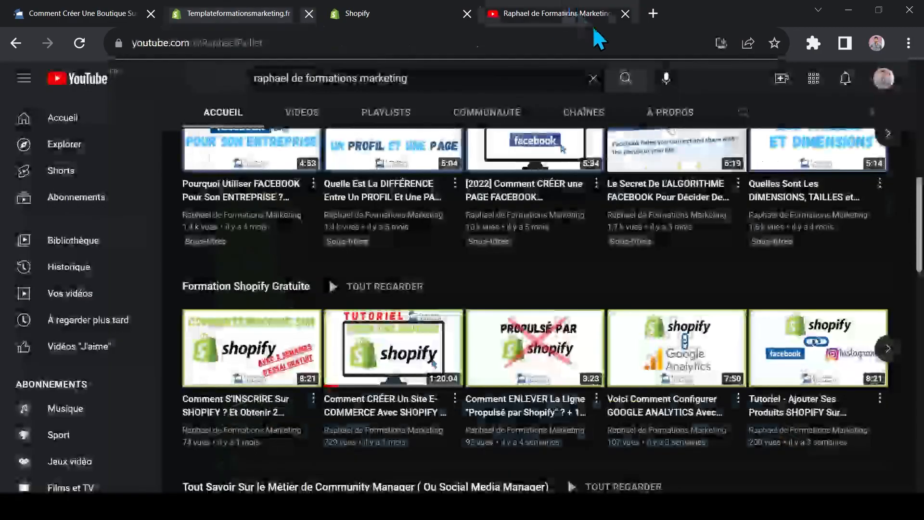